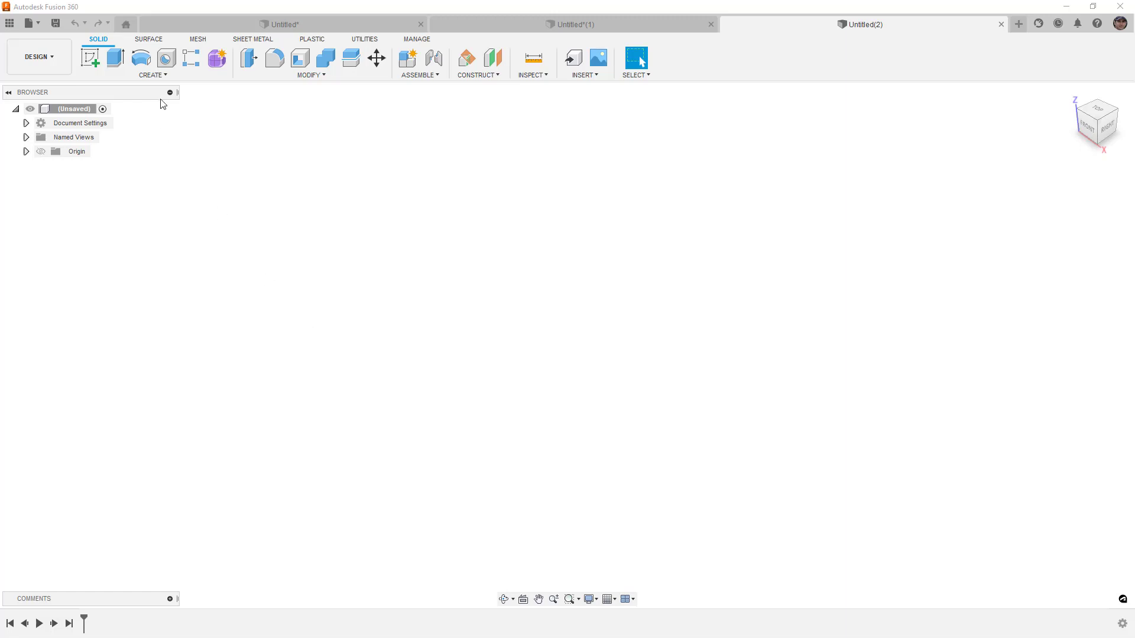
# - Start a new sketch on the YZ side plane from the Surface tab
pyautogui.click(149, 39)
pyautogui.click(93, 60)
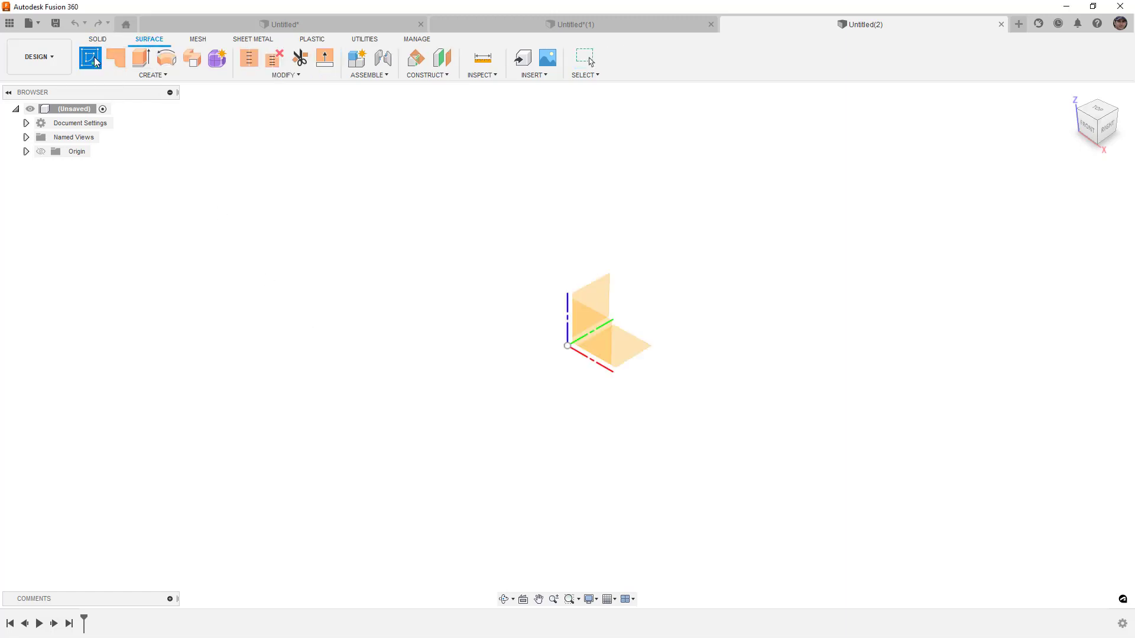
pyautogui.click(600, 293)
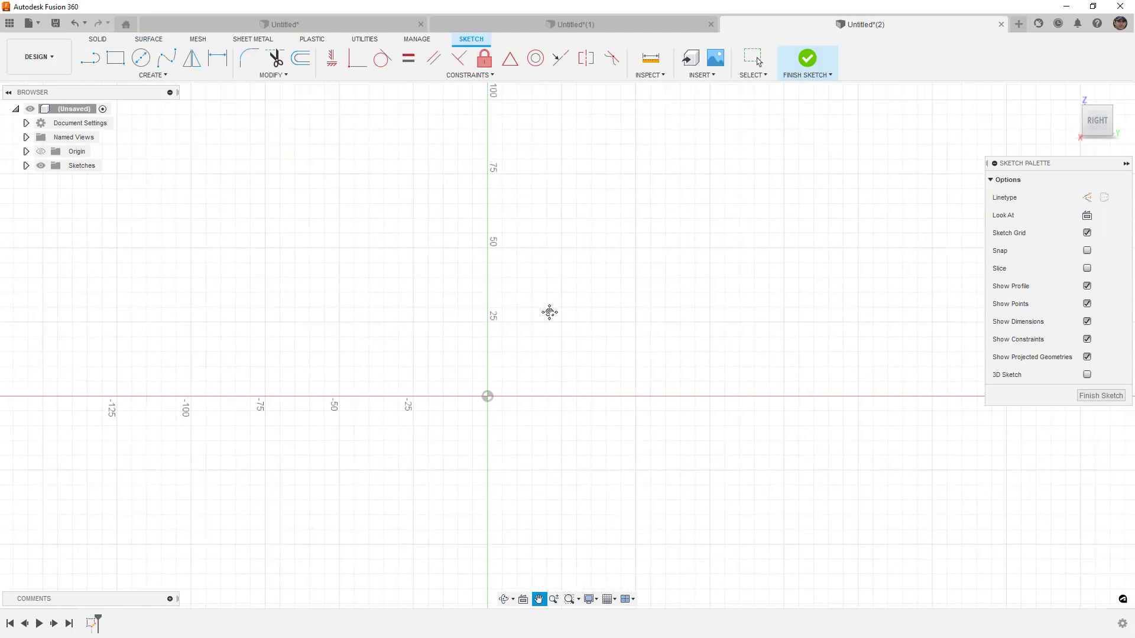
# - Draw a 100 mm vertical axis line from the origin, a slanted line and a bent two-segment line
pyautogui.press('l')
pyautogui.click(452, 420)
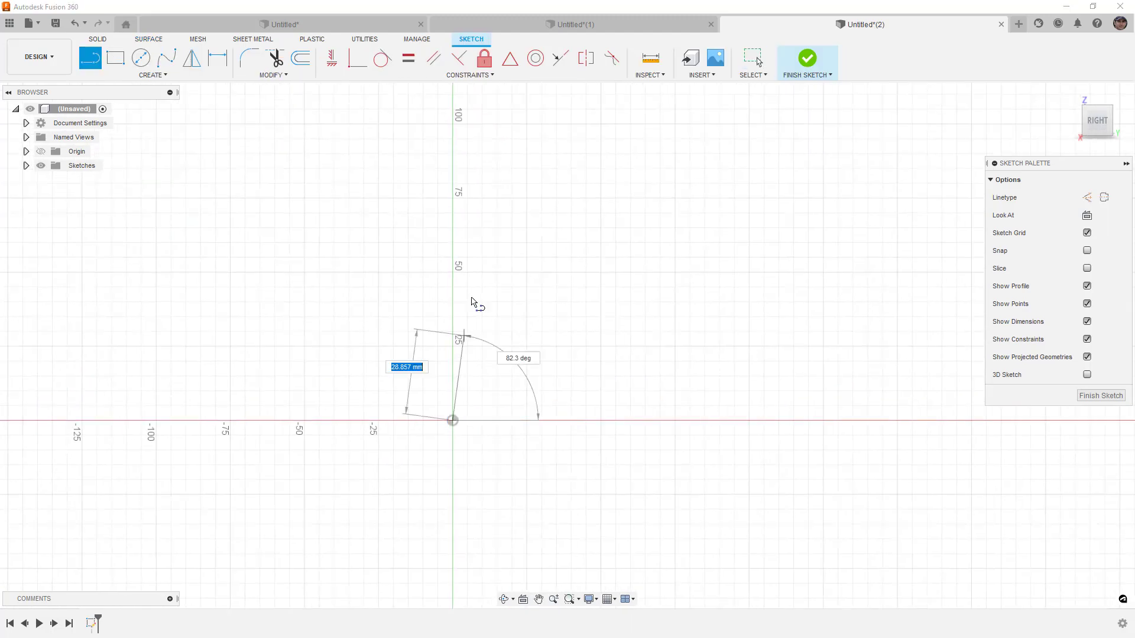
pyautogui.doubleClick(453, 134)
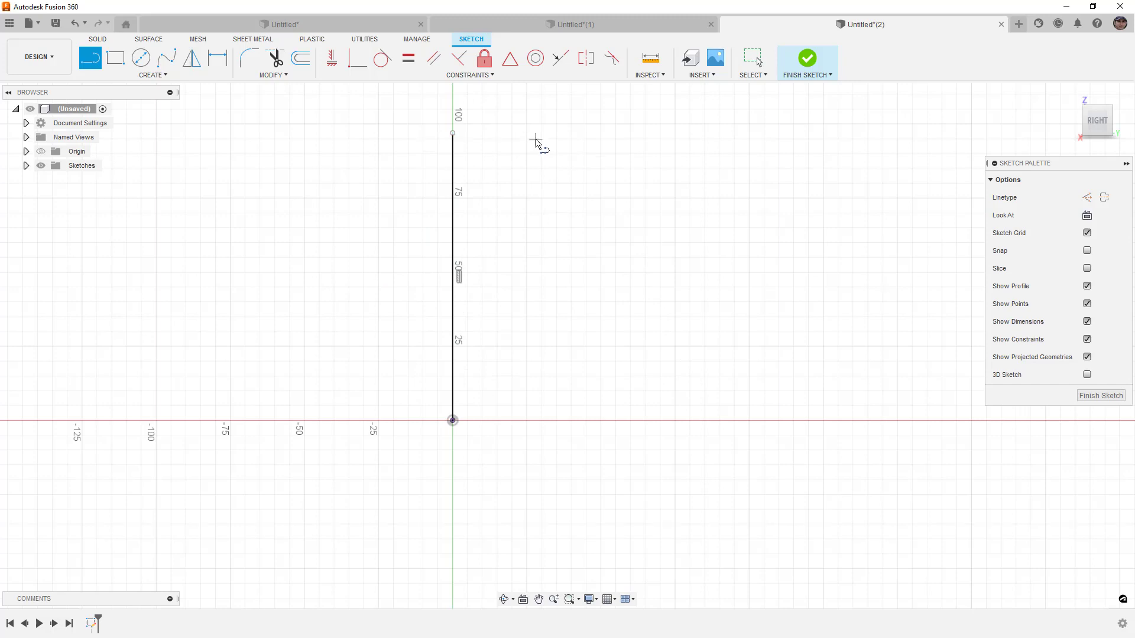
pyautogui.click(532, 133)
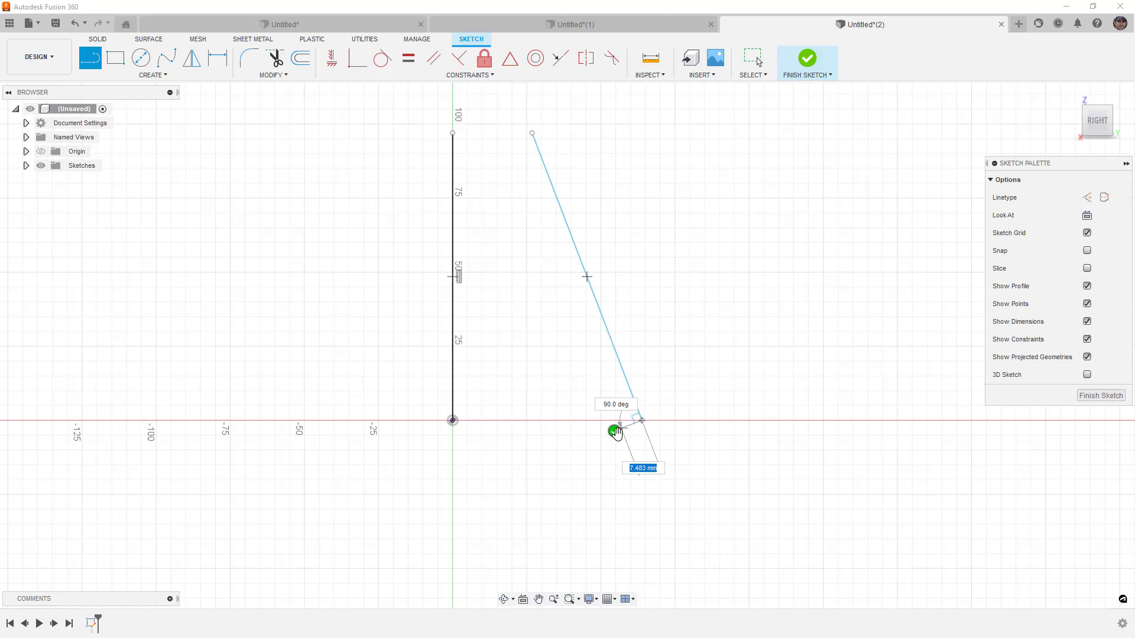
pyautogui.doubleClick(642, 420)
pyautogui.click(587, 133)
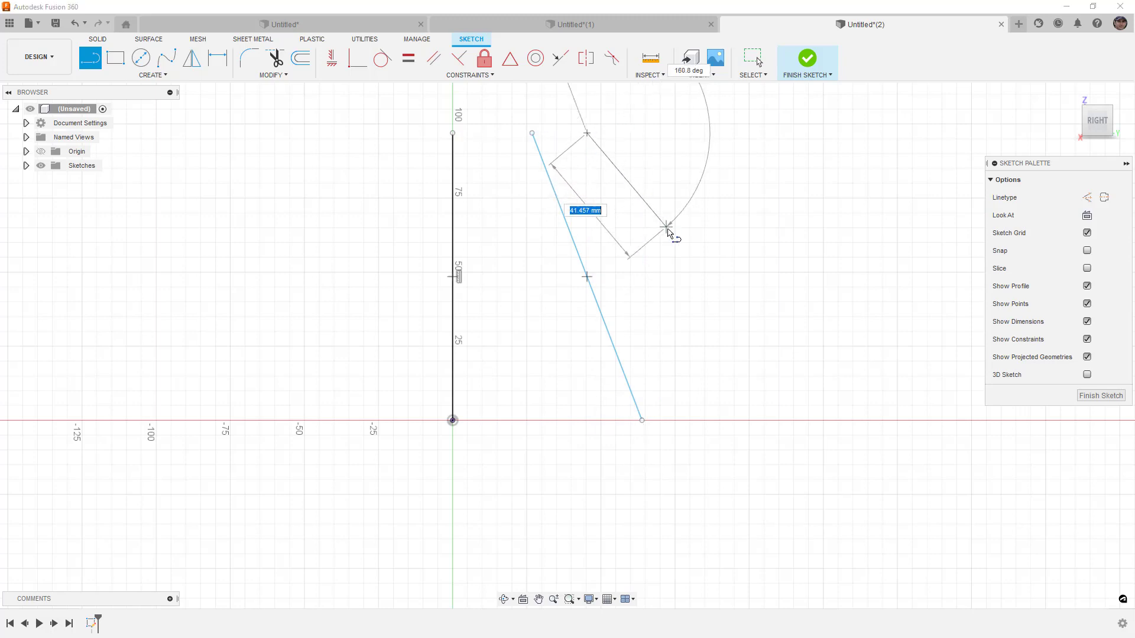
pyautogui.click(707, 277)
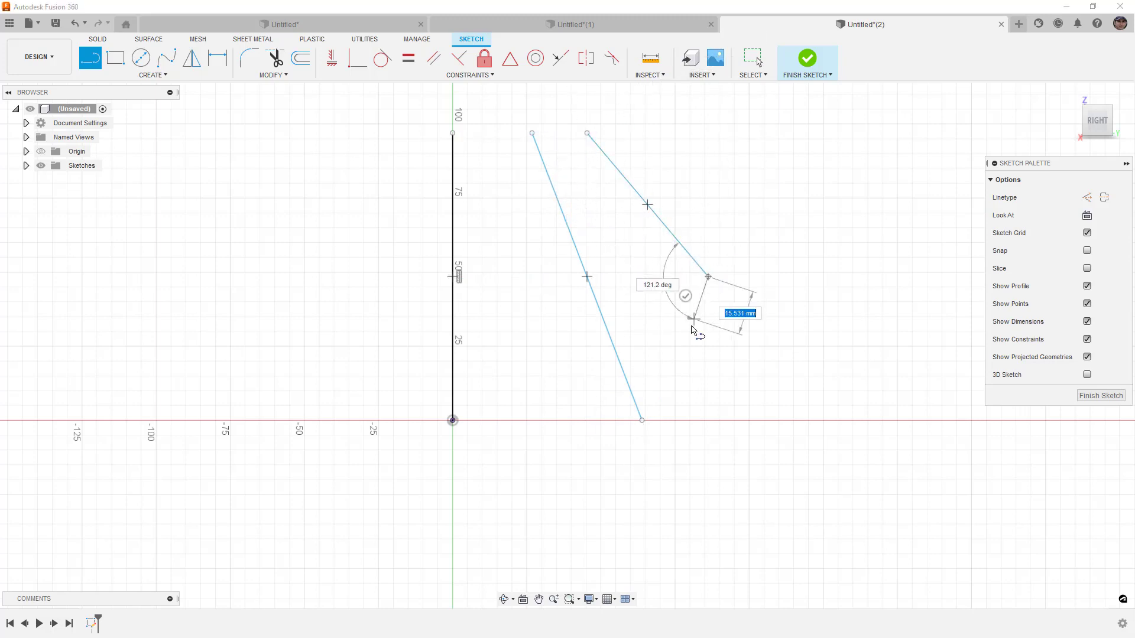
pyautogui.click(614, 420)
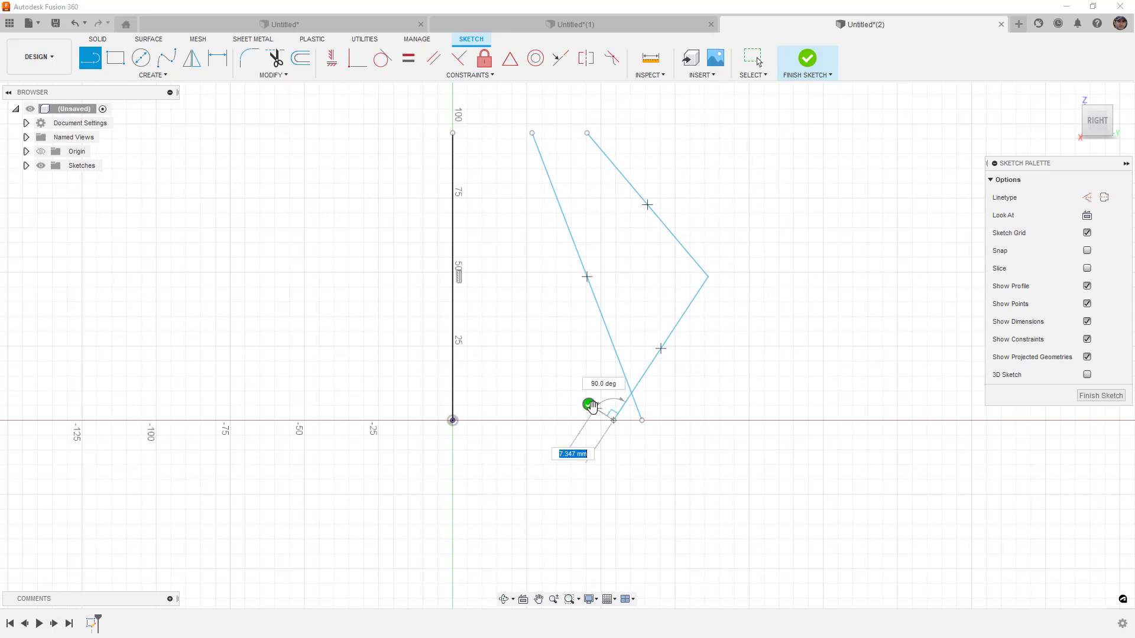
pyautogui.press('Escape')
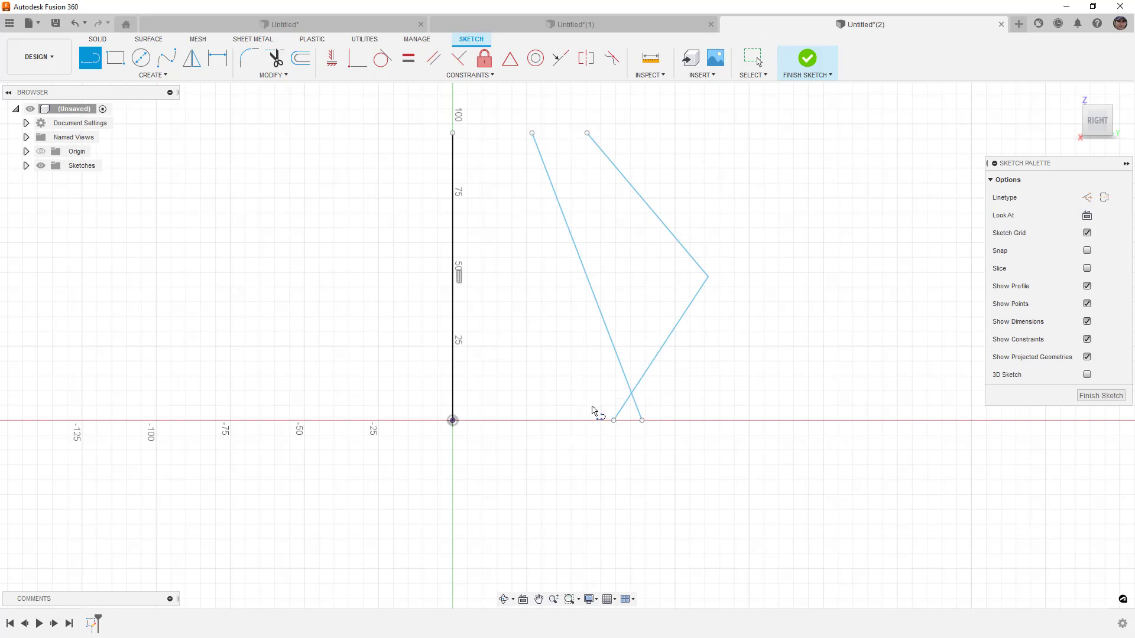
# - Draw an S-shaped fit-point spline ending near the horizontal axis
pyautogui.click(166, 57)
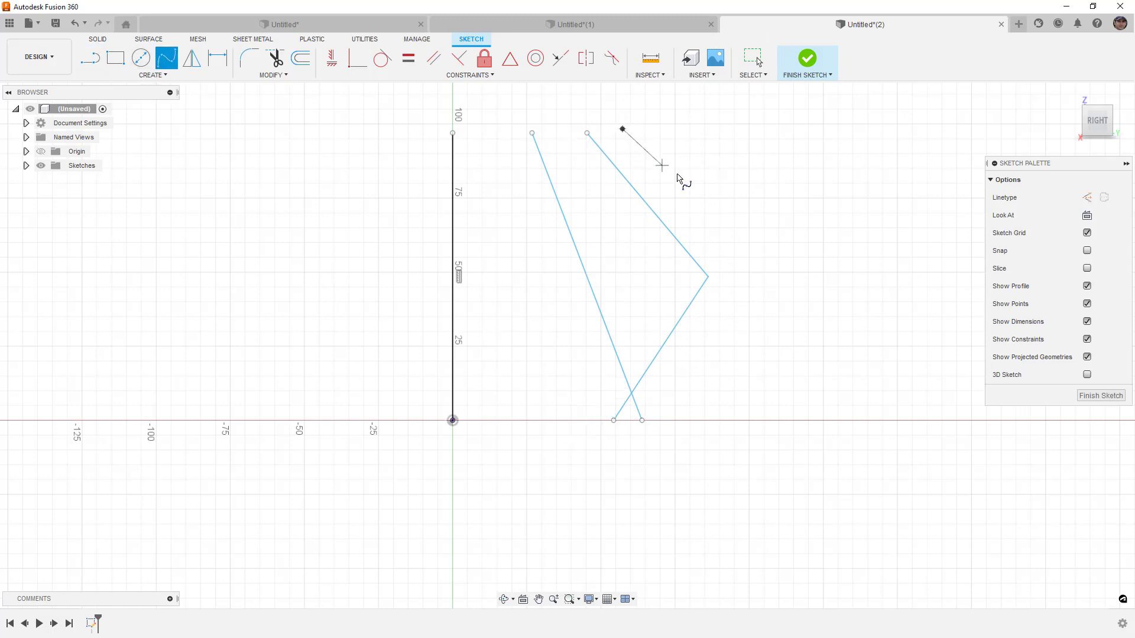
pyautogui.click(720, 199)
pyautogui.click(677, 295)
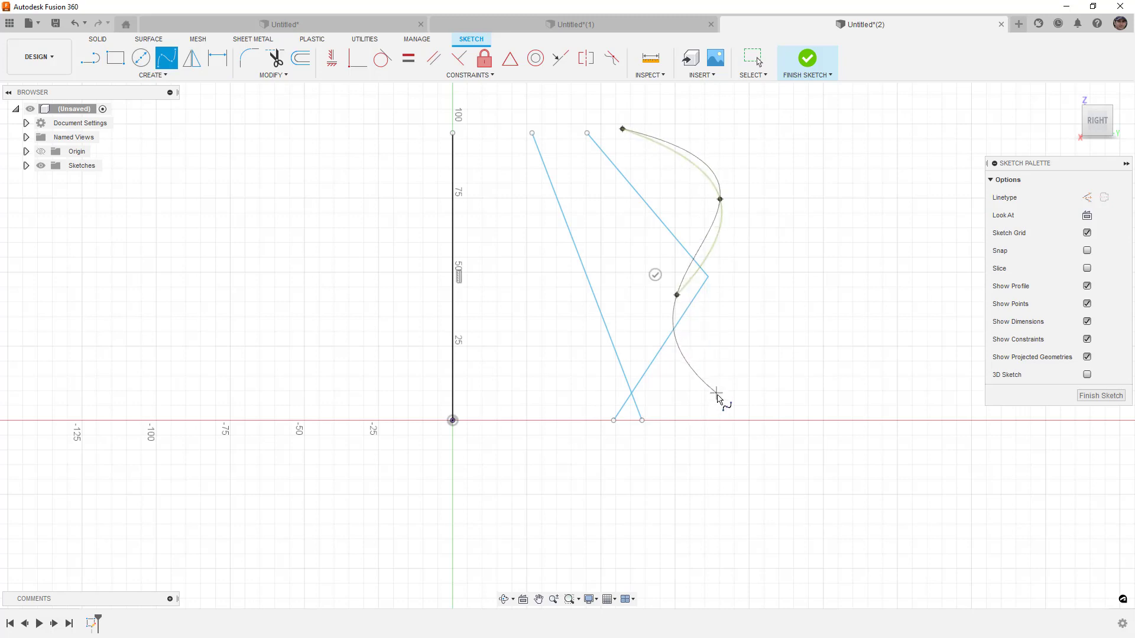
pyautogui.click(727, 416)
pyautogui.click(709, 435)
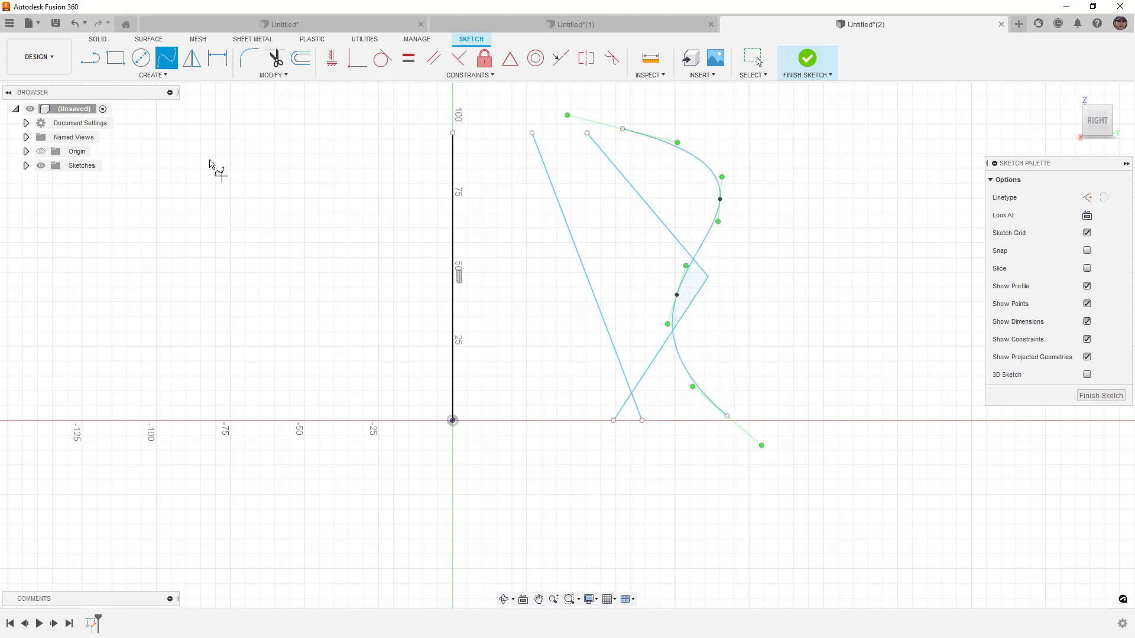
# - Add a vertical-then-angled line and drag it left over the bent line
pyautogui.click(90, 57)
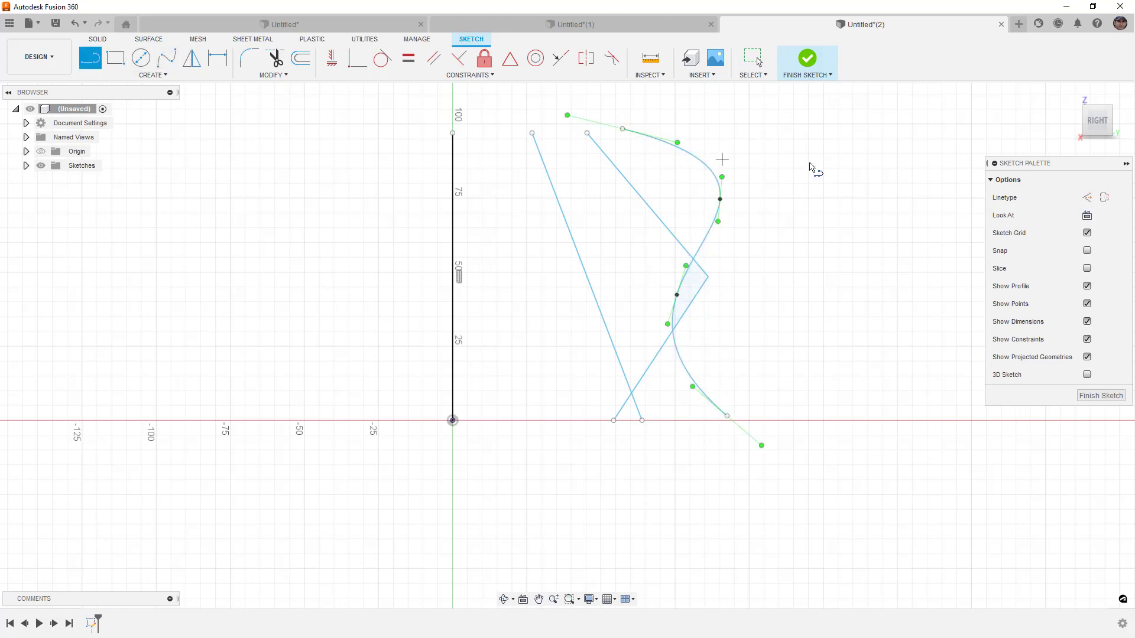
pyautogui.click(780, 131)
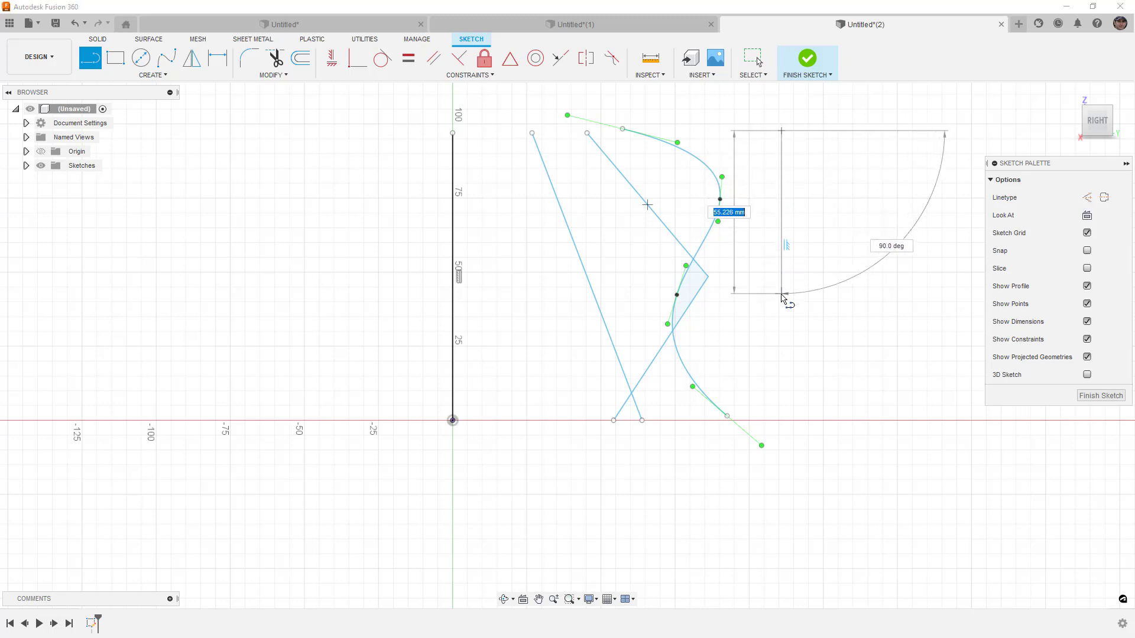
pyautogui.click(780, 301)
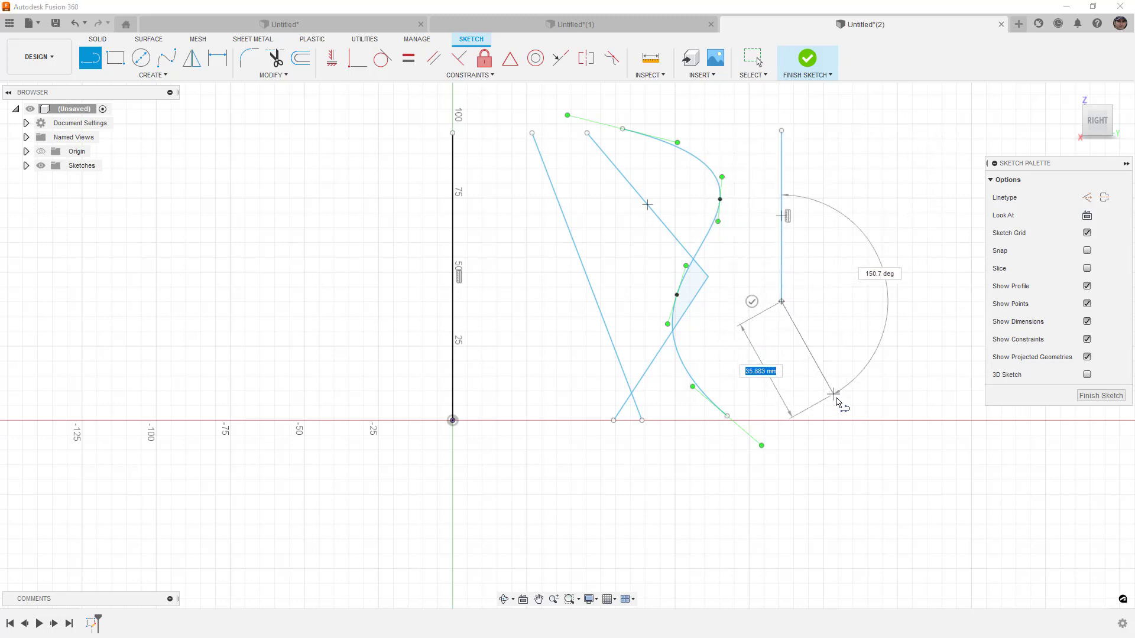
pyautogui.click(854, 417)
pyautogui.press('Escape')
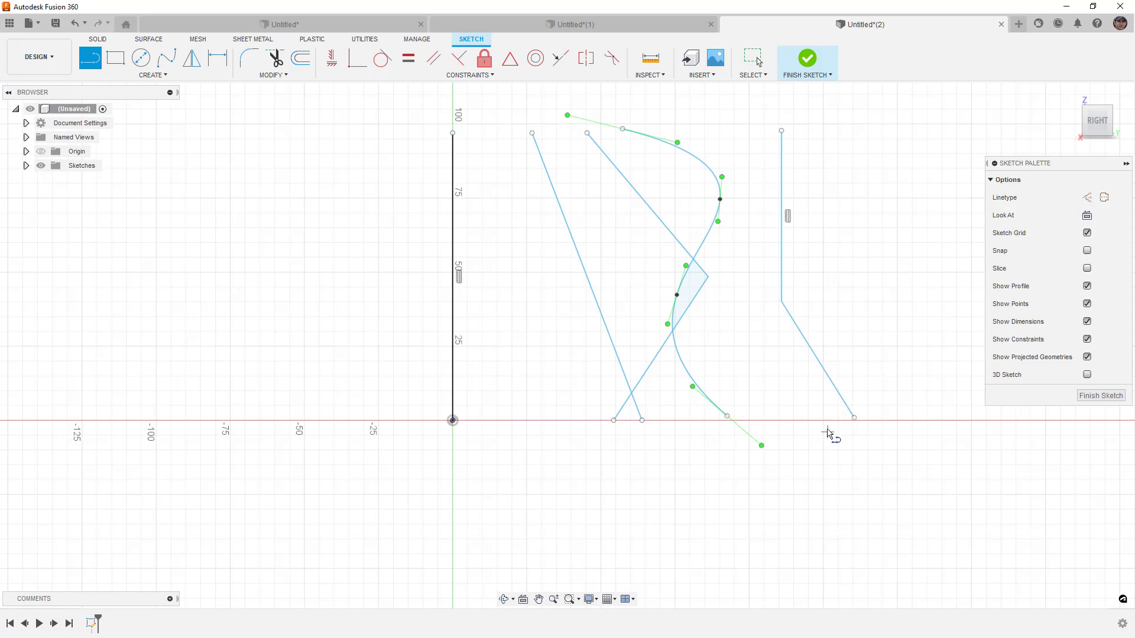
pyautogui.press('Escape')
pyautogui.moveTo(781, 244); pyautogui.dragTo(724, 396)
pyautogui.moveTo(703, 255)
pyautogui.mouseDown()
pyautogui.moveTo(704, 208)
pyautogui.moveTo(672, 224)
pyautogui.moveTo(650, 278)
pyautogui.moveTo(666, 307)
pyautogui.moveTo(626, 314)
pyautogui.moveTo(637, 300)
pyautogui.mouseUp()
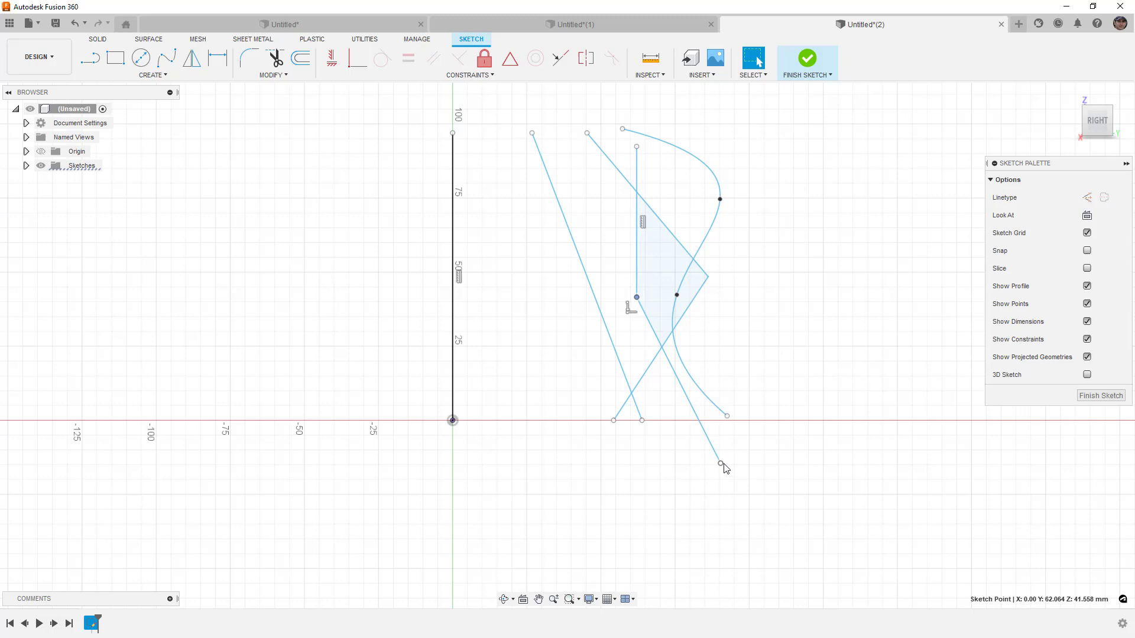
pyautogui.moveTo(721, 464); pyautogui.dragTo(701, 415)
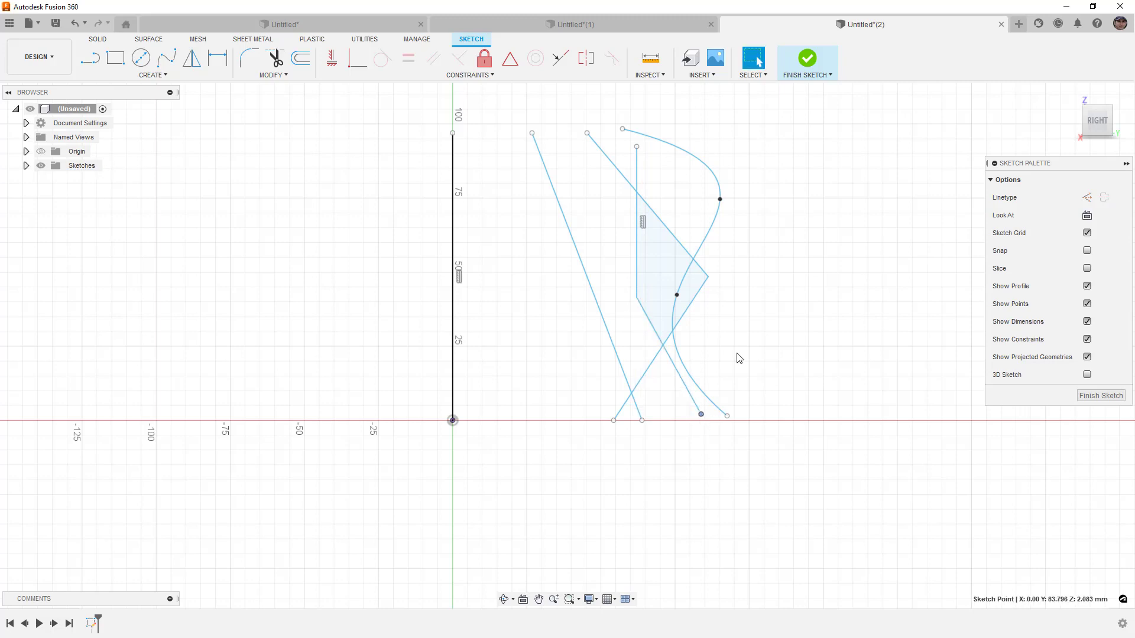
# - Revolve the slanted line around the vertical axis into a cone surface
pyautogui.click(807, 59)
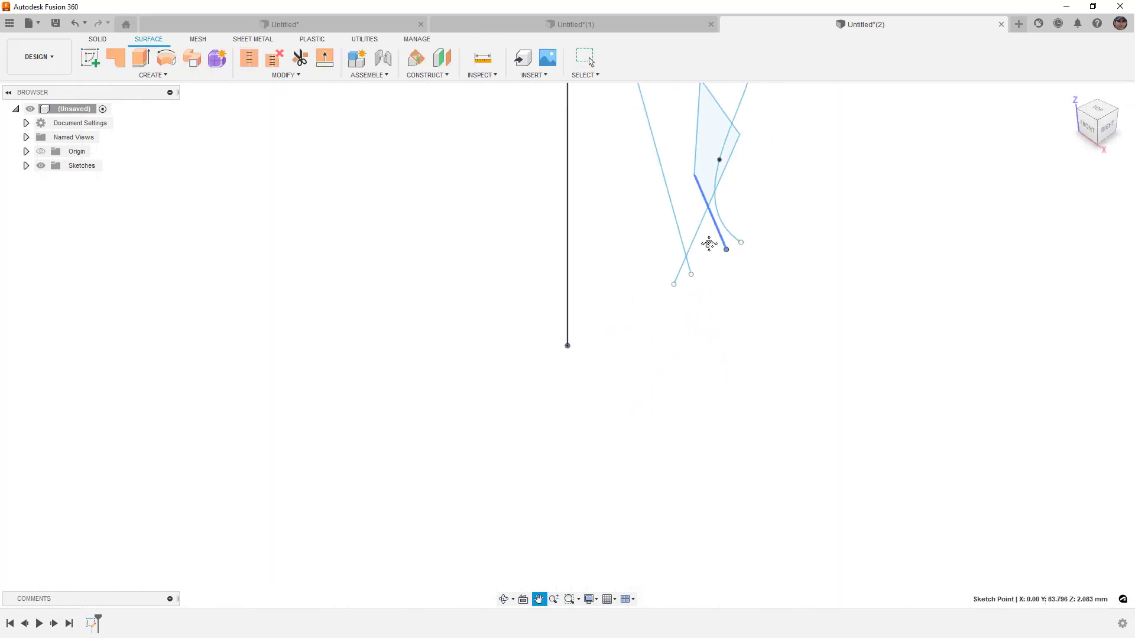
pyautogui.click(169, 54)
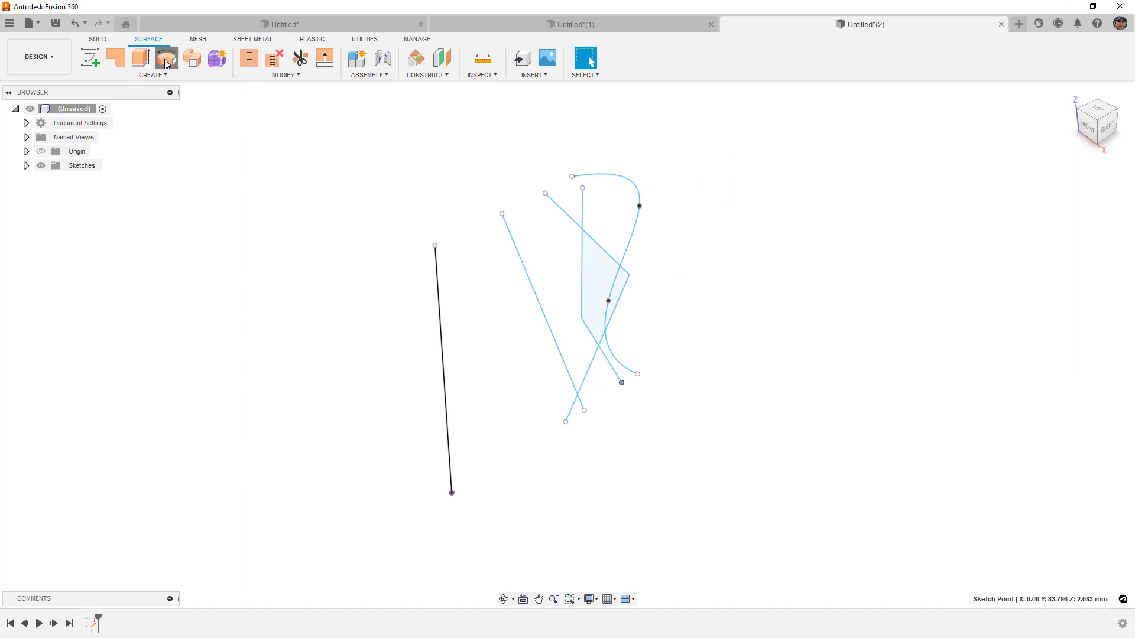
pyautogui.click(538, 306)
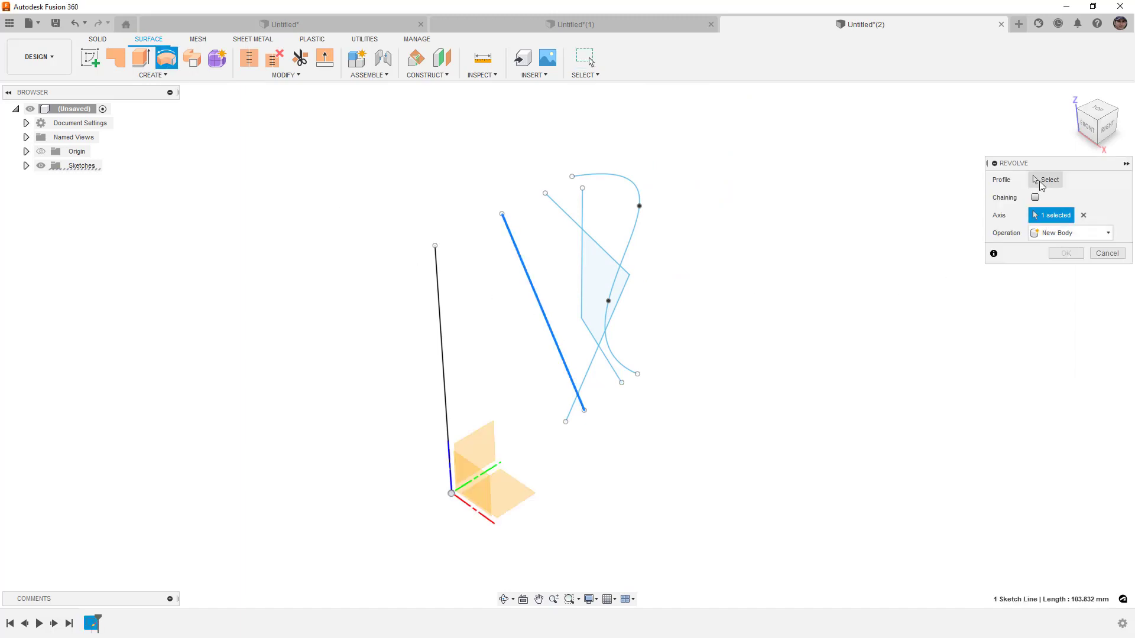
pyautogui.click(1084, 215)
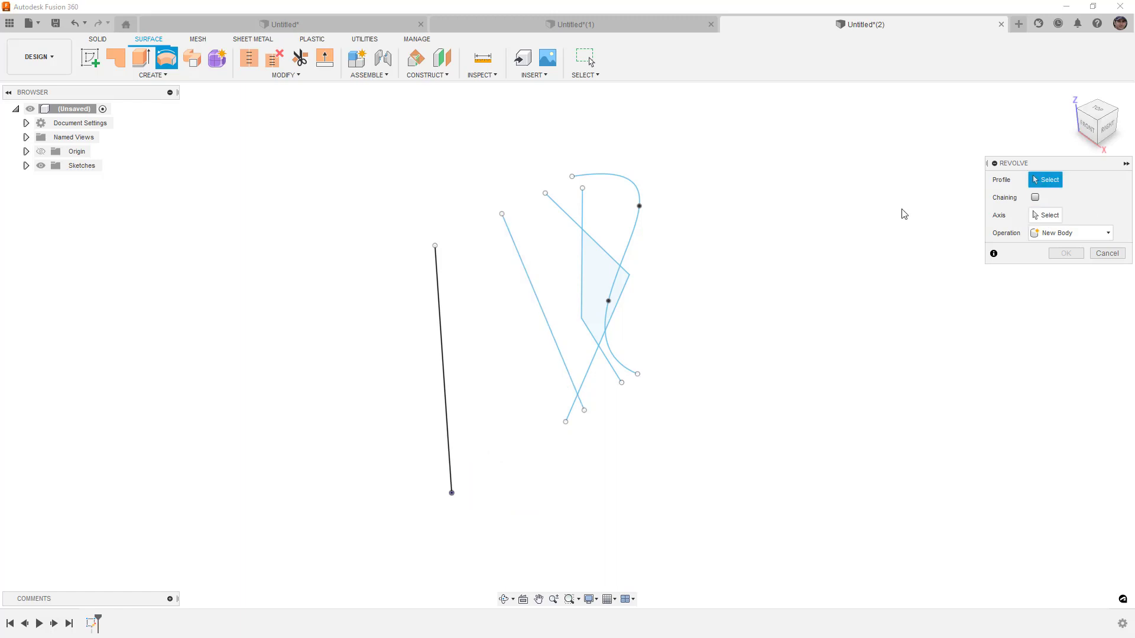
pyautogui.click(529, 270)
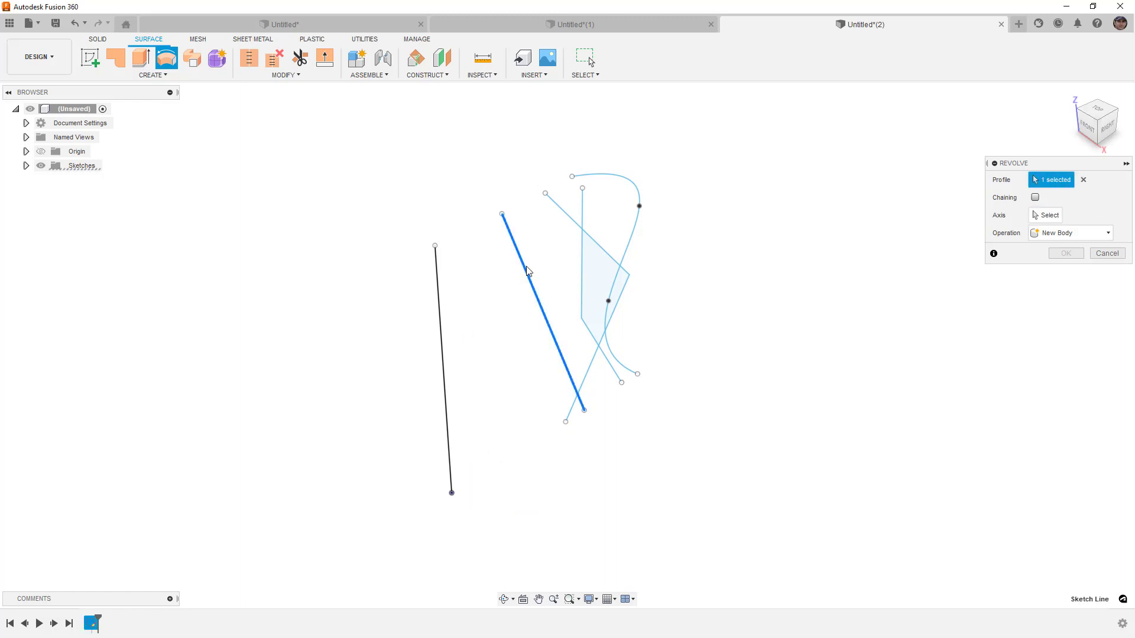
pyautogui.click(1015, 215)
pyautogui.click(448, 322)
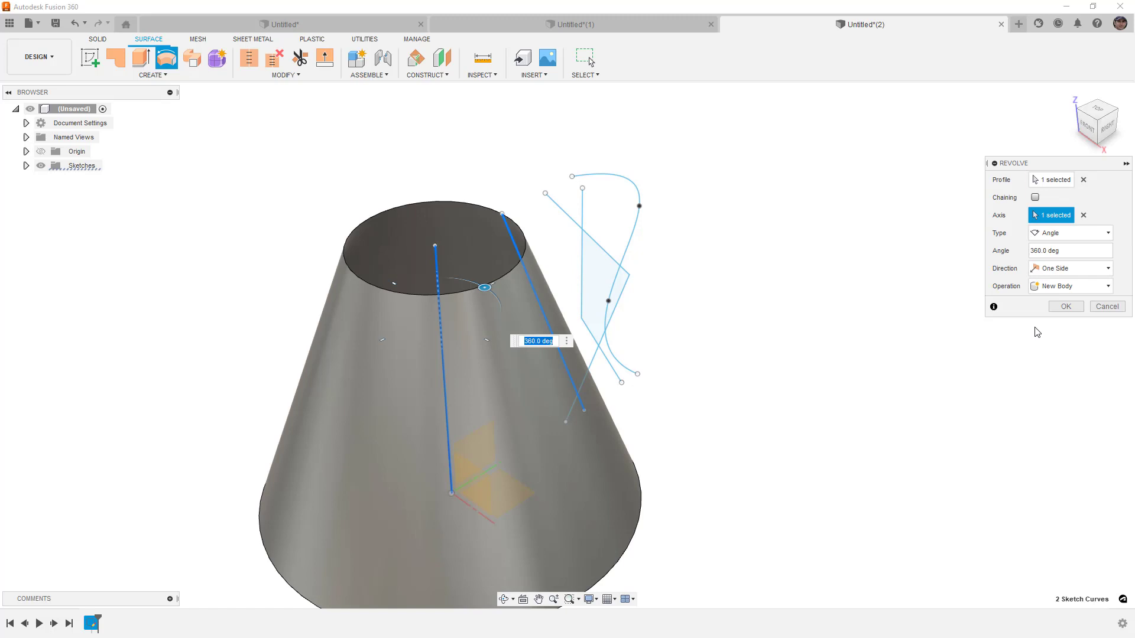
pyautogui.click(1066, 306)
# - Show Sketch1 again and revolve the bent line around the vertical axis
pyautogui.click(26, 180)
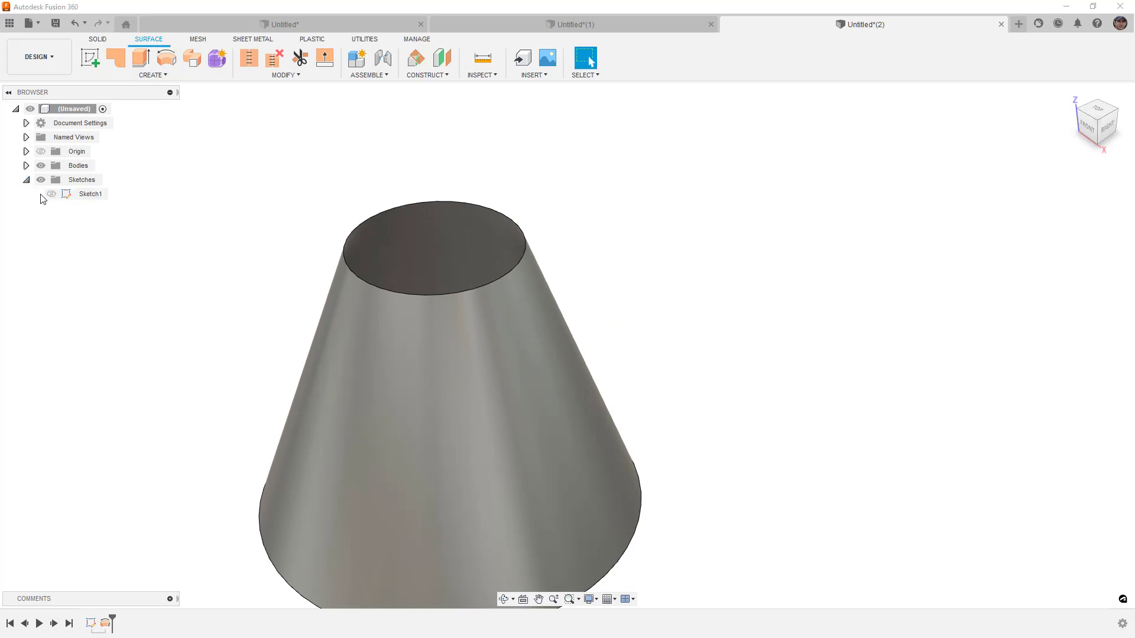
pyautogui.click(52, 194)
pyautogui.click(167, 57)
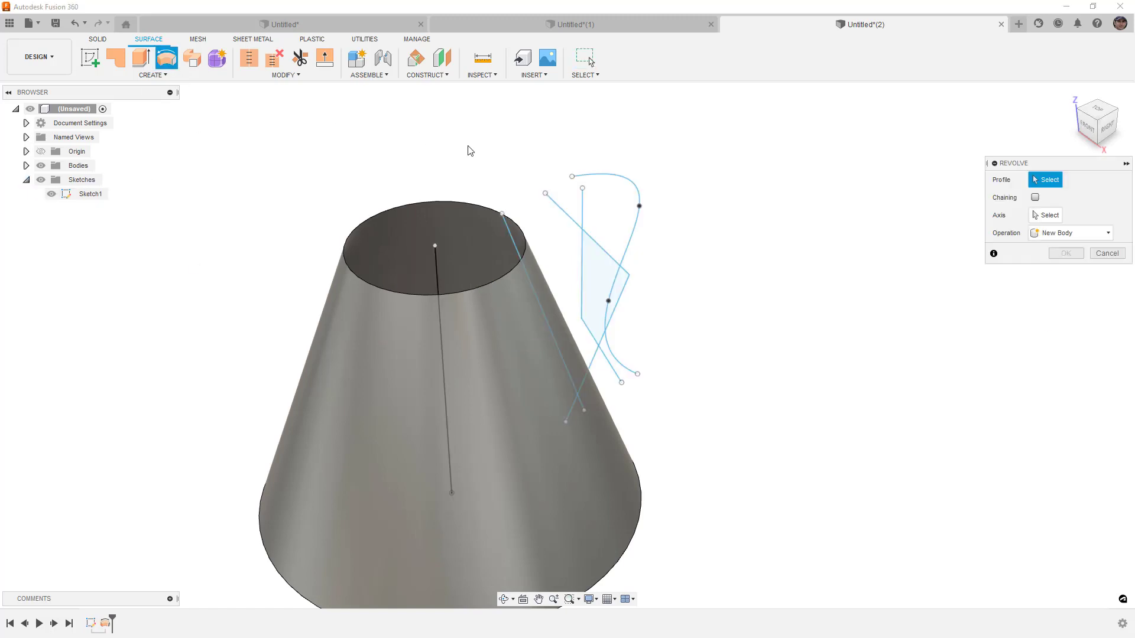
pyautogui.click(575, 234)
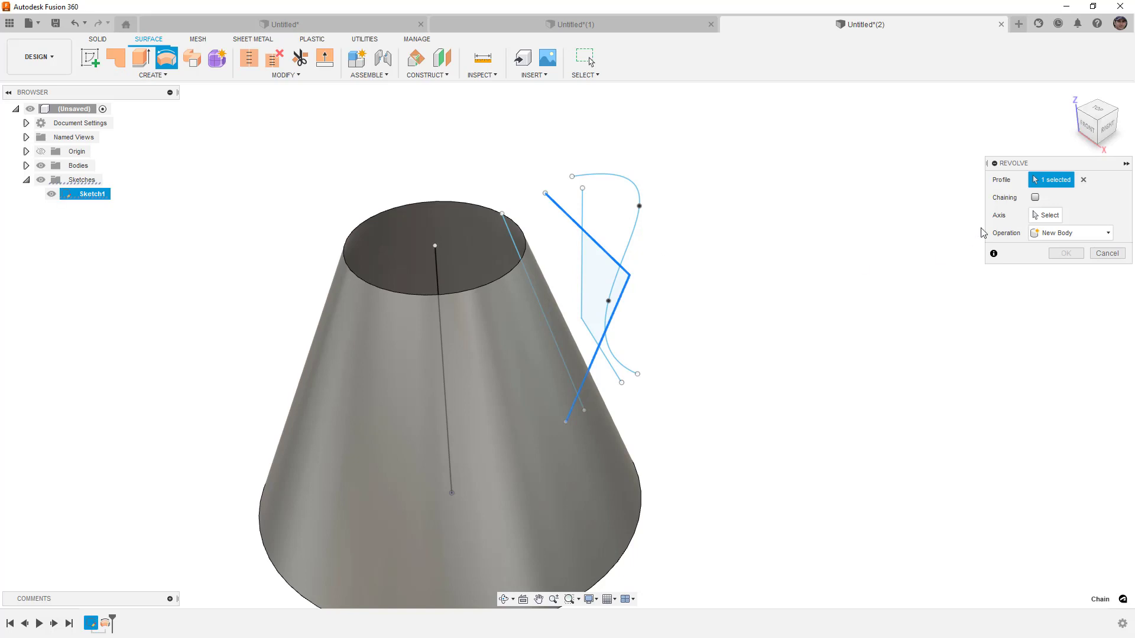
pyautogui.click(437, 273)
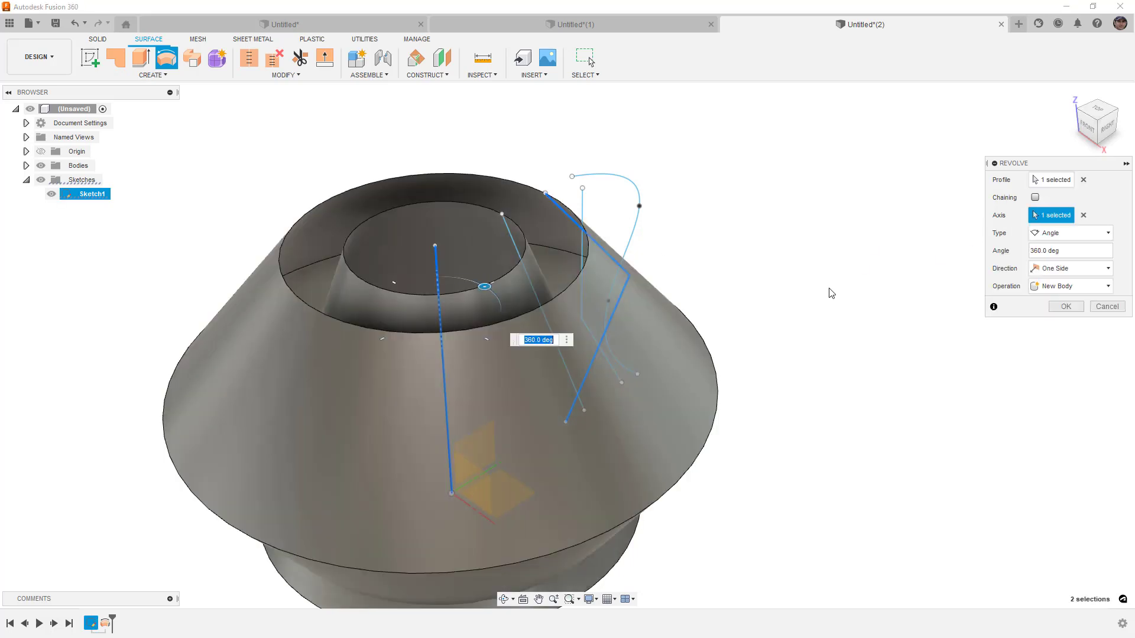
pyautogui.press('Return')
# - Revolve the vertical-then-angled line around the central axis
pyautogui.rightClick(766, 271)
pyautogui.click(749, 238)
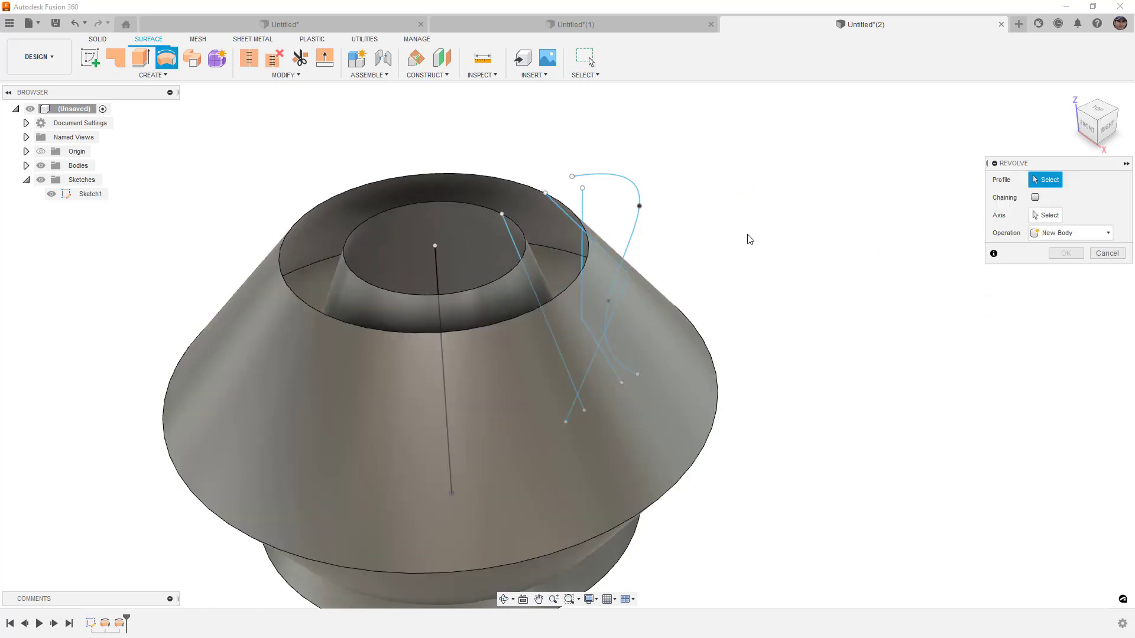
pyautogui.click(582, 253)
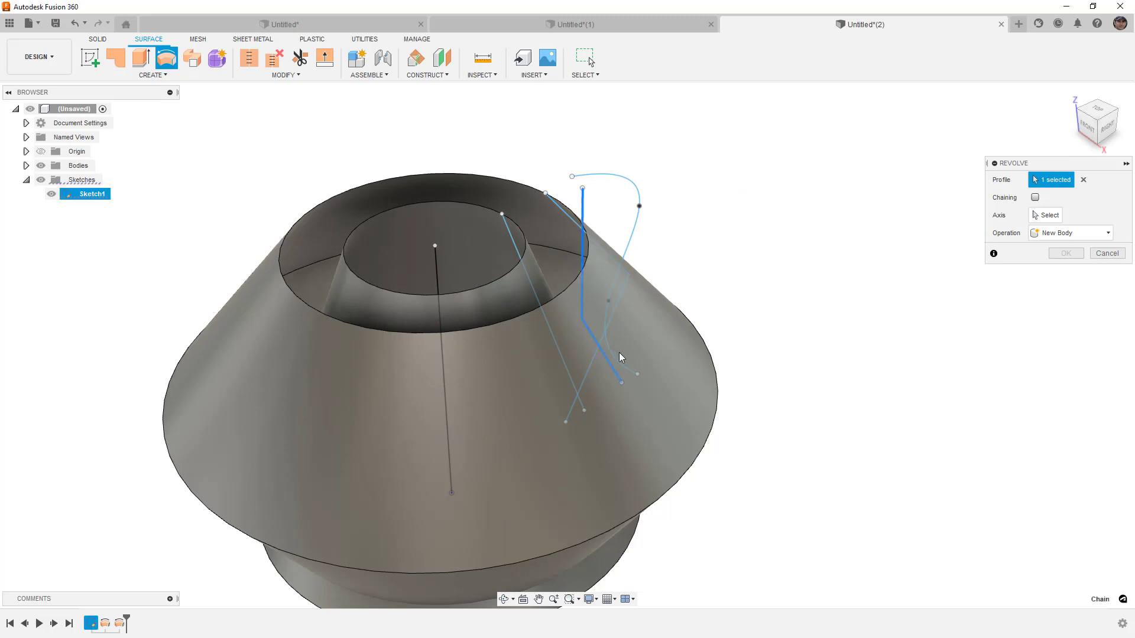
pyautogui.click(1045, 215)
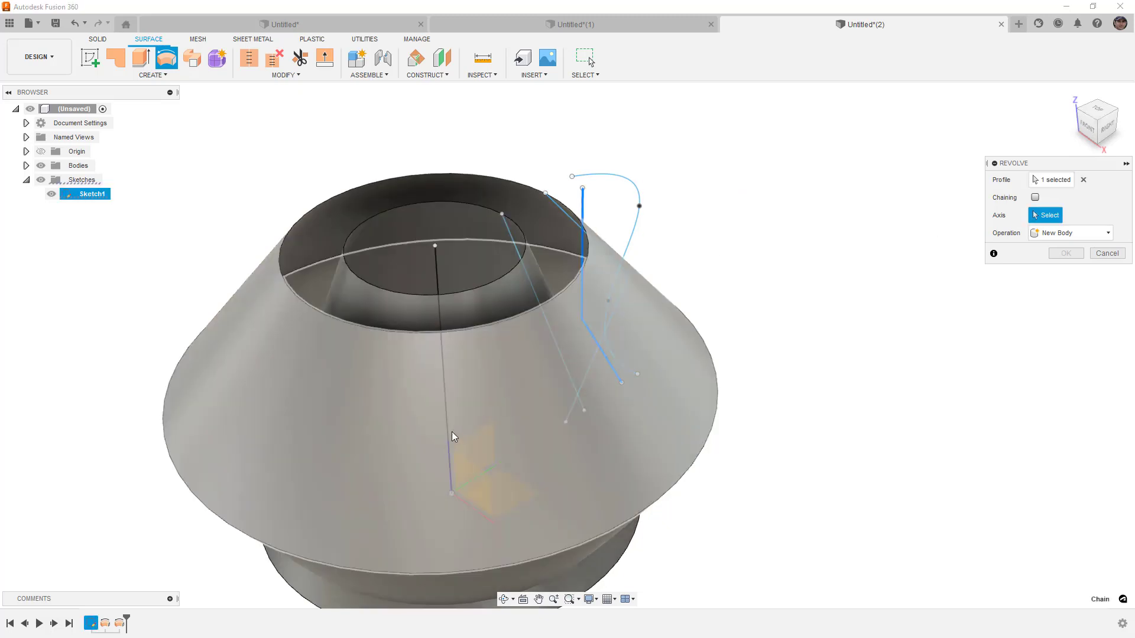
pyautogui.click(449, 435)
pyautogui.click(1066, 307)
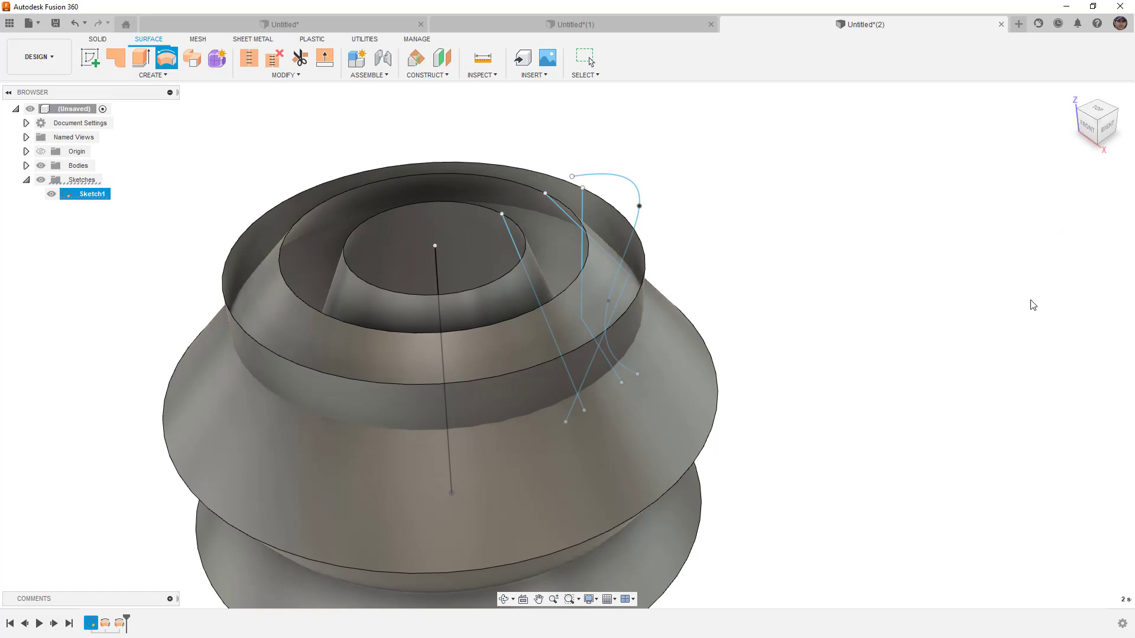
# - Revolve the S-shaped spline a full 360° around the central axis
pyautogui.rightClick(828, 239)
pyautogui.click(828, 209)
pyautogui.click(622, 177)
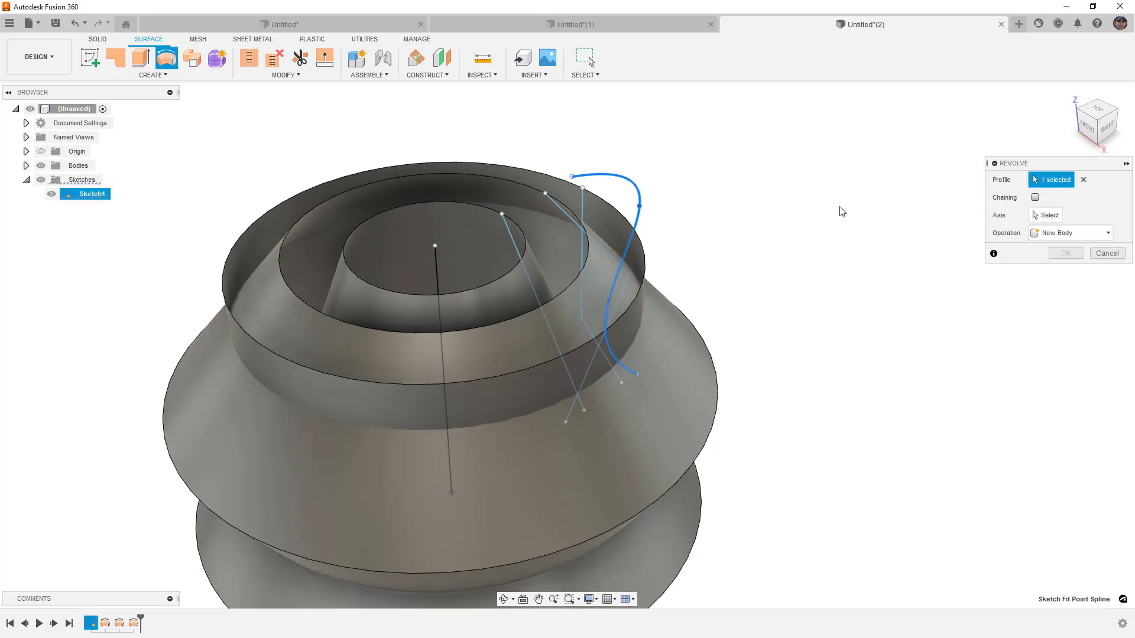
pyautogui.click(440, 274)
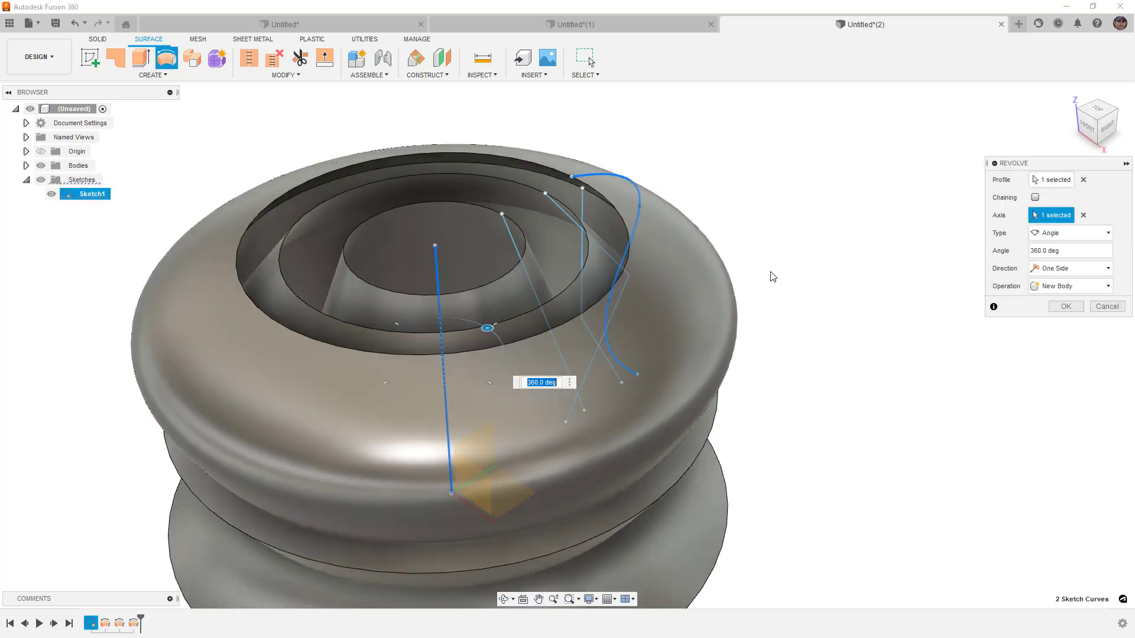
pyautogui.click(1064, 305)
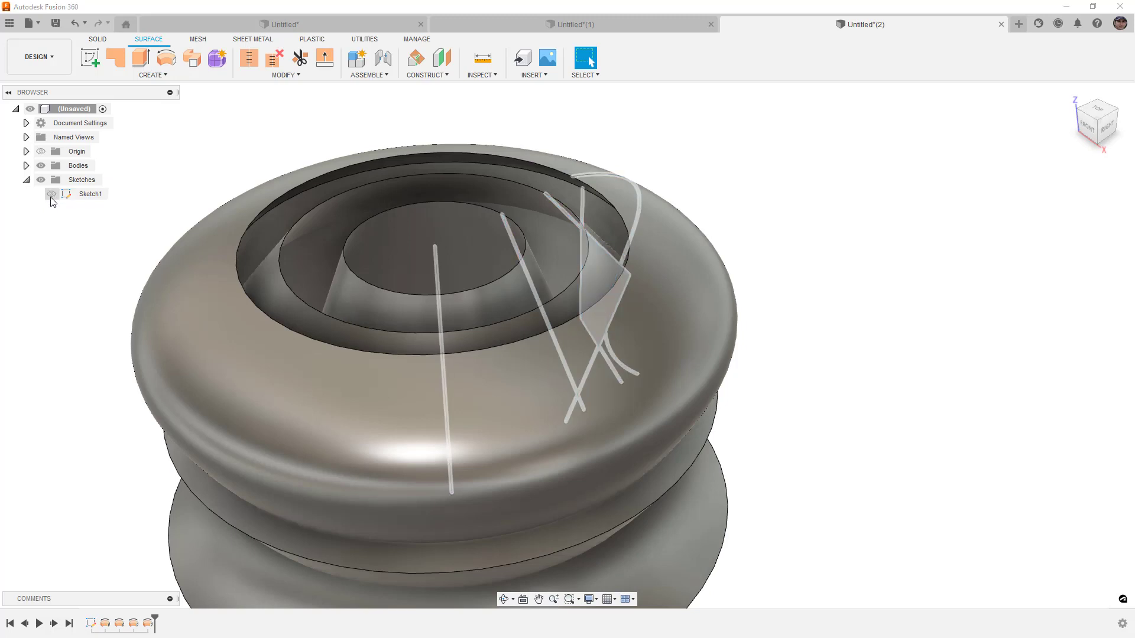
# - Hide Sketch1, Body1, Body3 and Body4, leaving only the cone body visible
pyautogui.click(51, 193)
pyautogui.click(26, 166)
pyautogui.click(51, 180)
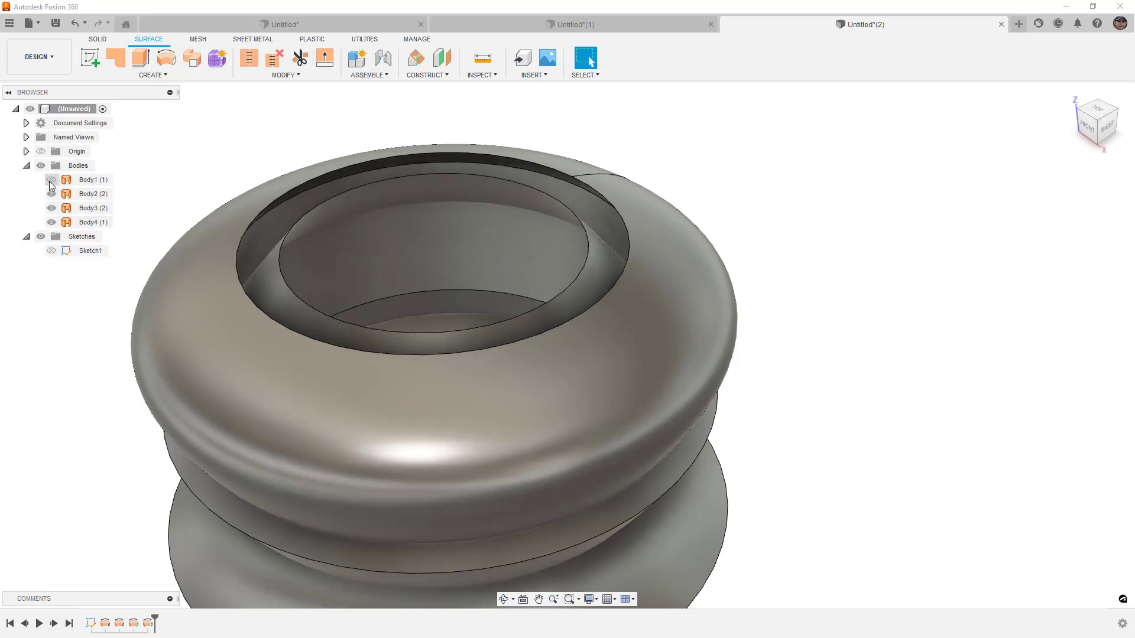
pyautogui.click(52, 208)
pyautogui.click(51, 223)
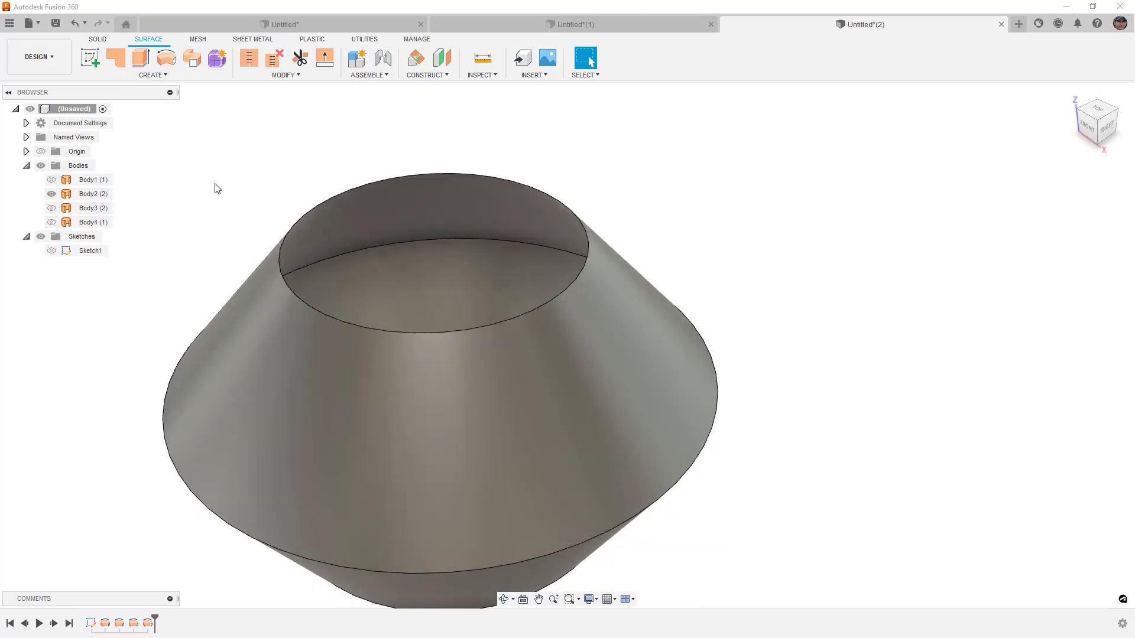
pyautogui.keyDown('shift'); pyautogui.moveTo(402, 164); pyautogui.dragTo(407, 120, button='middle'); pyautogui.keyUp('shift')
# - Fillet the cone body's middle edge with a 22.50 mm radius
pyautogui.press('f')
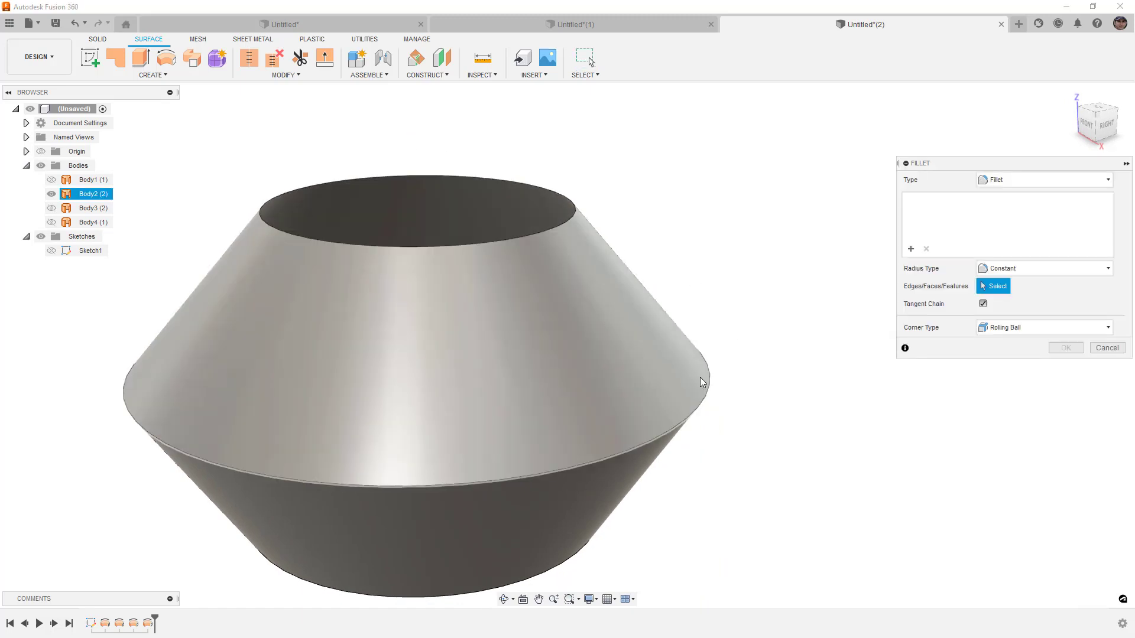
pyautogui.click(703, 380)
pyautogui.moveTo(711, 377); pyautogui.dragTo(702, 375)
pyautogui.click(1065, 365)
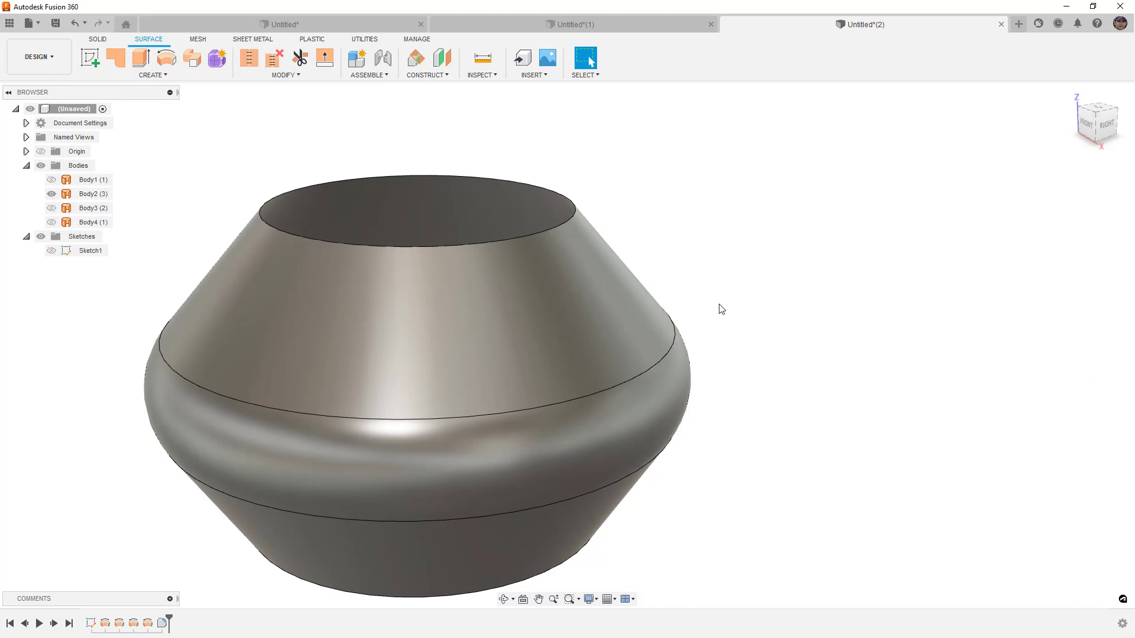
# - Isolate Body3 and fillet its middle circular edge at 115 mm
pyautogui.scroll(-2, 622, 292)
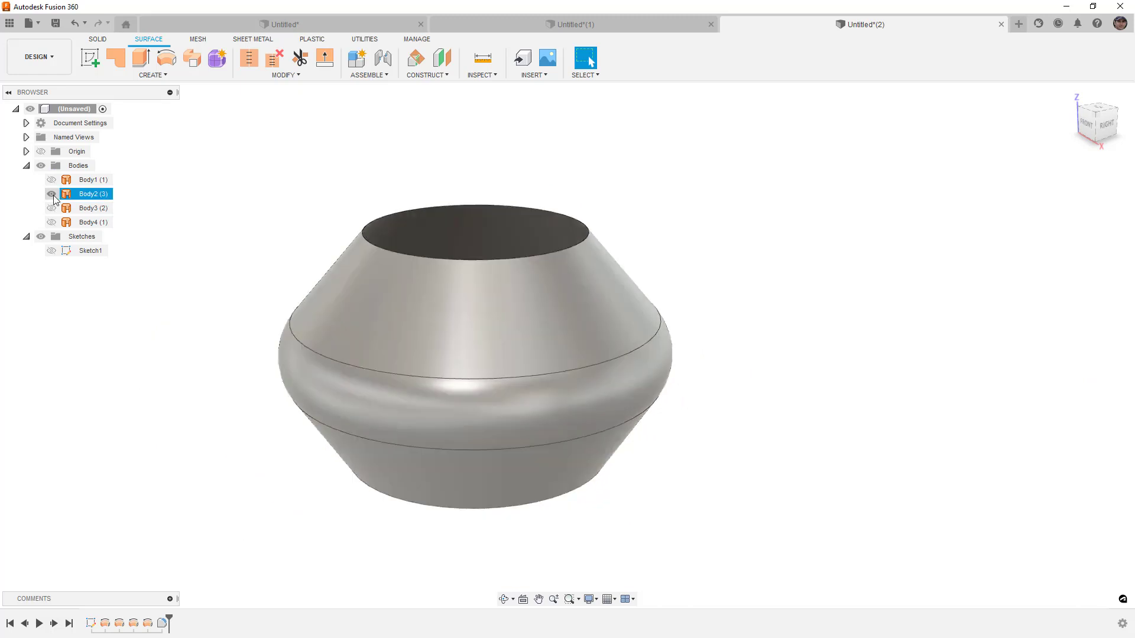
pyautogui.click(52, 194)
pyautogui.click(52, 208)
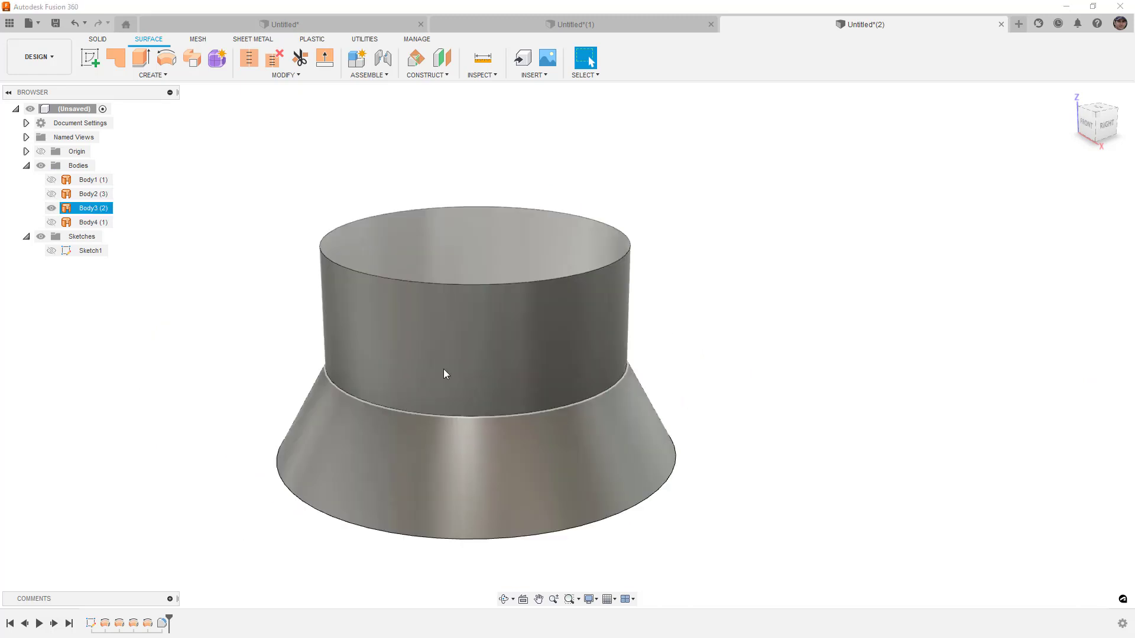
pyautogui.press('f')
pyautogui.click(613, 388)
pyautogui.write('120')
pyautogui.press('Return')
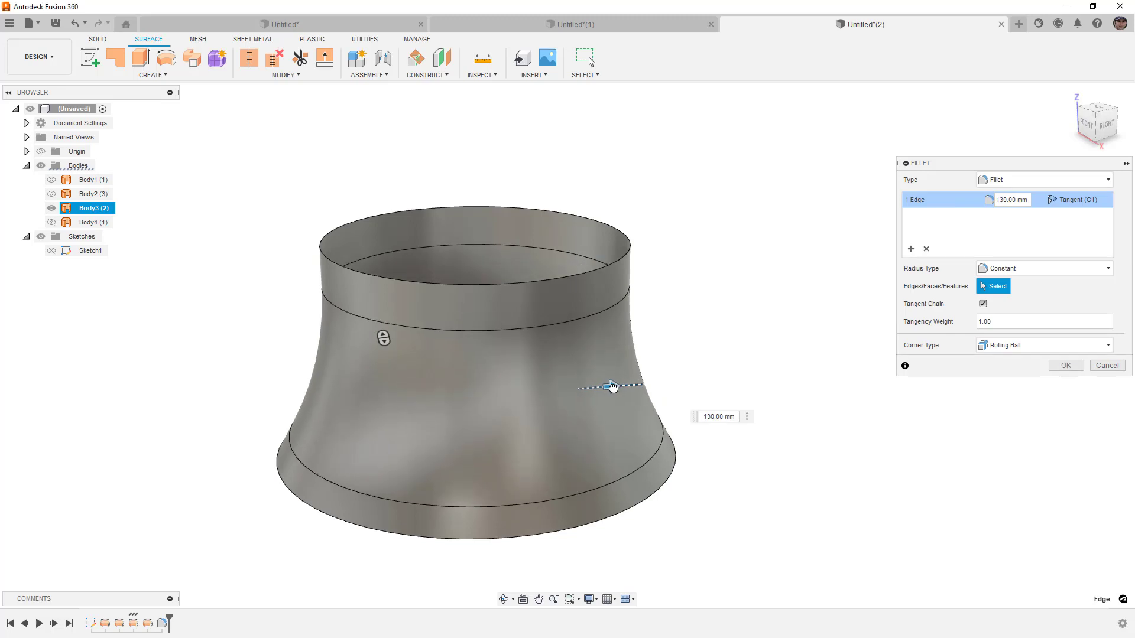
pyautogui.moveTo(612, 388); pyautogui.dragTo(608, 388)
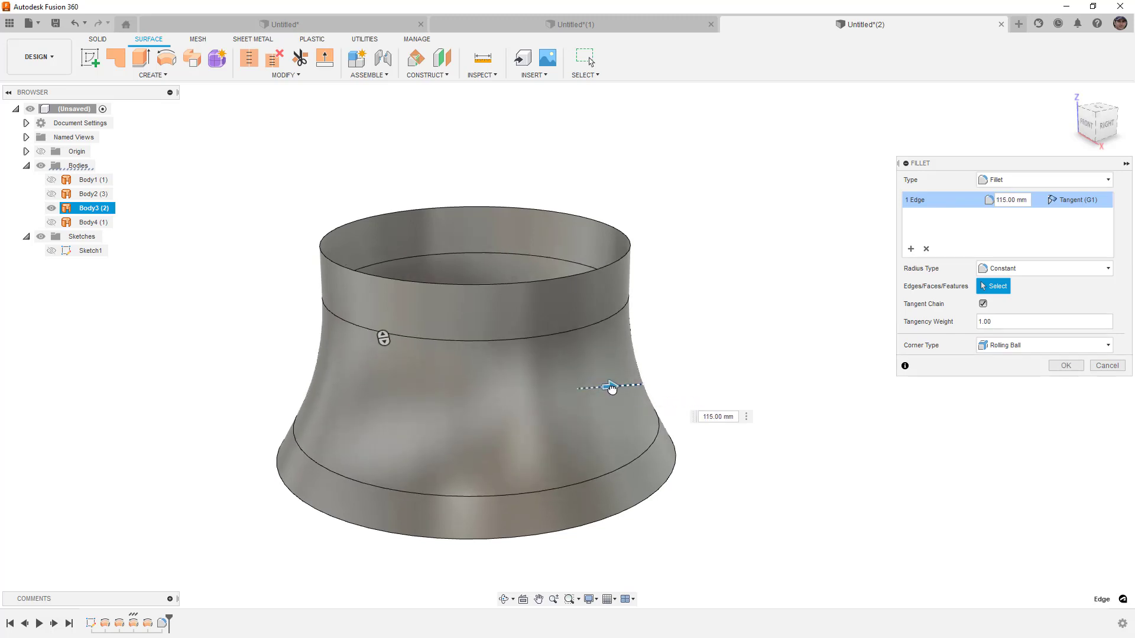
pyautogui.click(1050, 366)
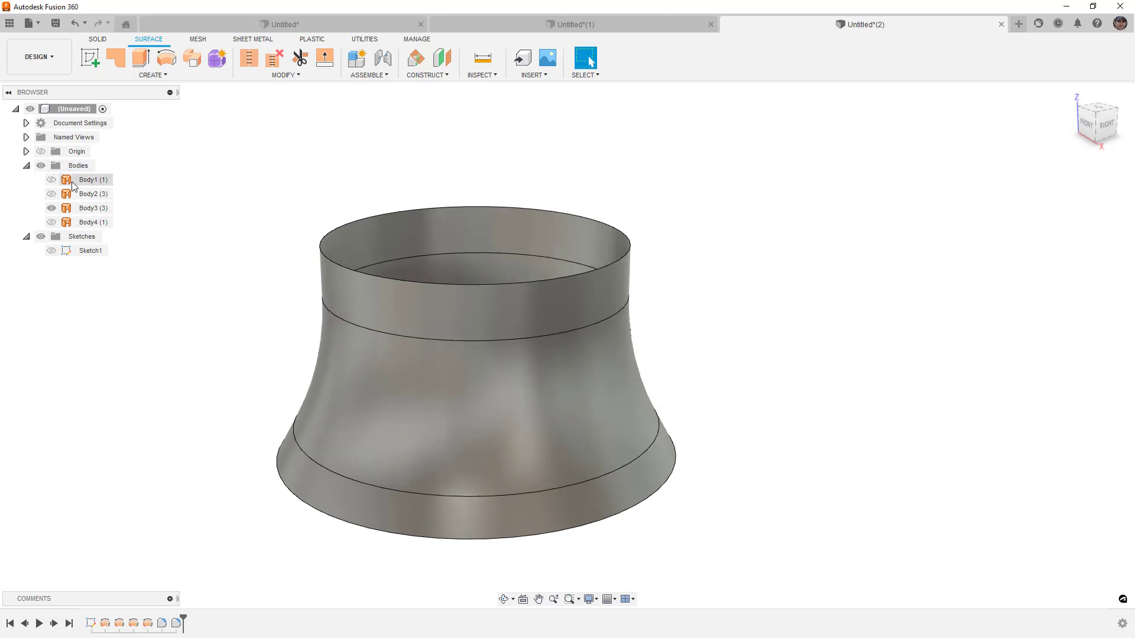
# - Make all four bodies, Body1 through Body4, visible again
pyautogui.click(51, 223)
pyautogui.click(51, 222)
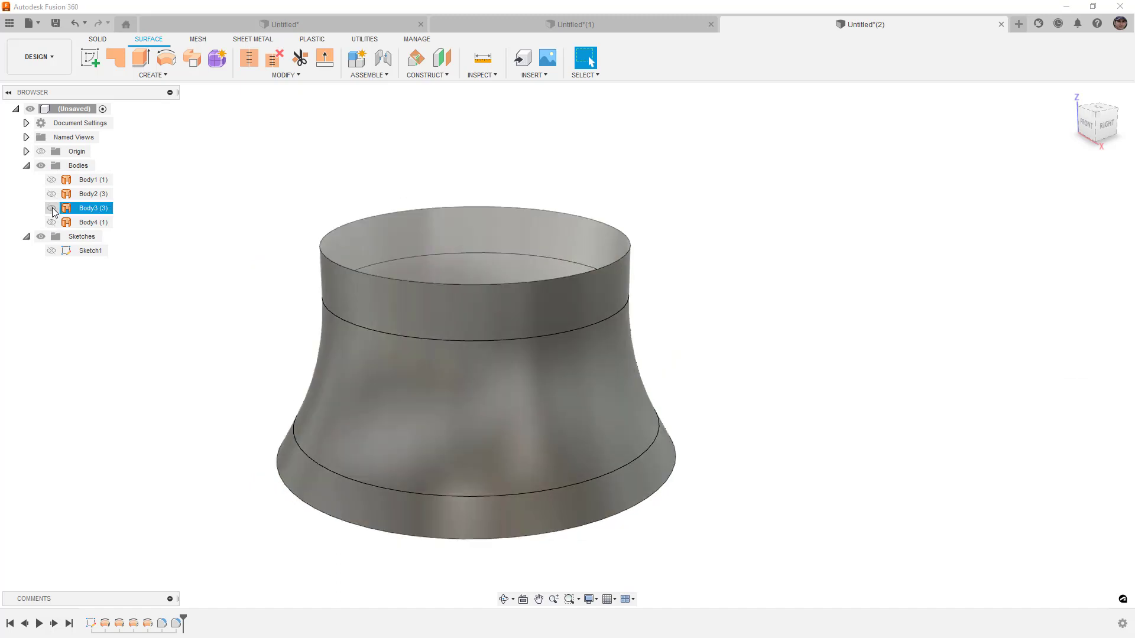
pyautogui.click(52, 208)
pyautogui.click(51, 179)
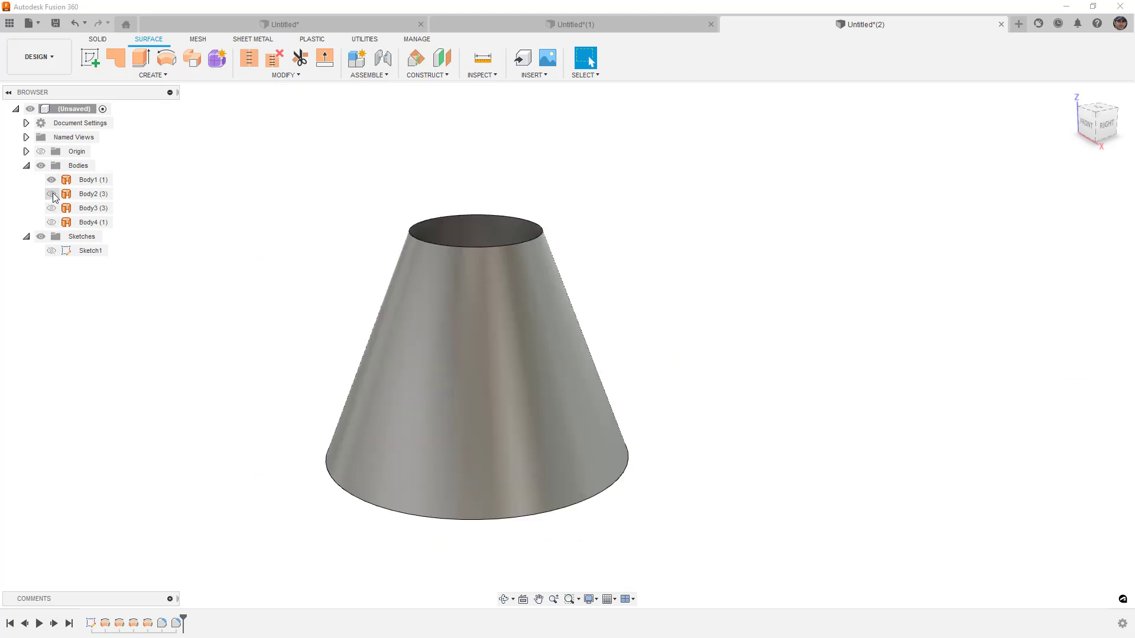
pyautogui.click(51, 194)
pyautogui.click(52, 208)
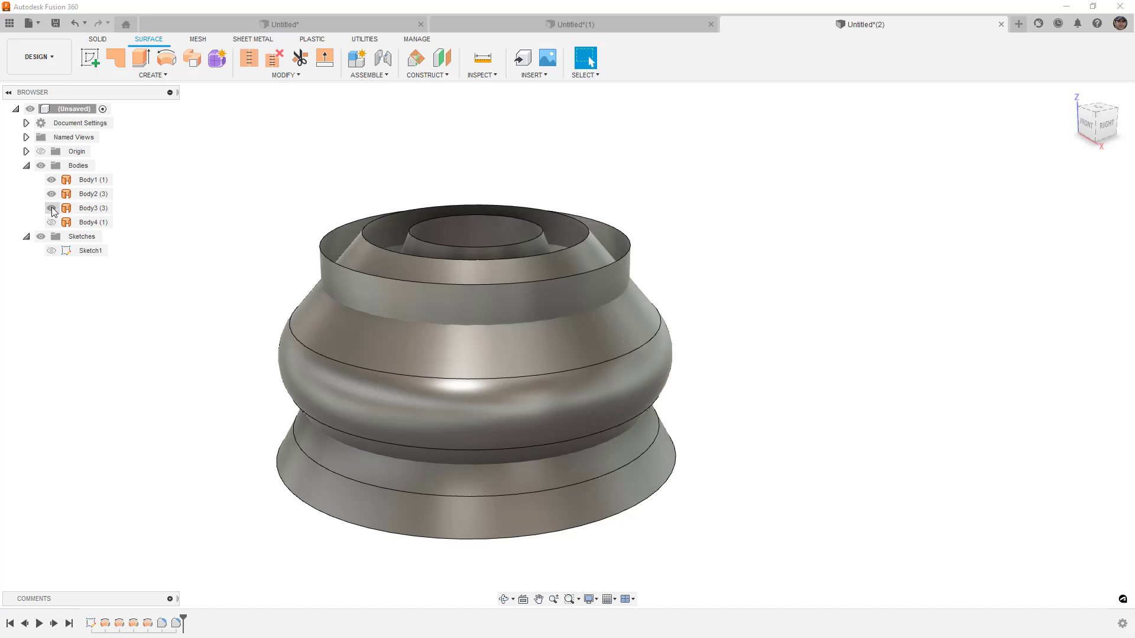
pyautogui.click(52, 222)
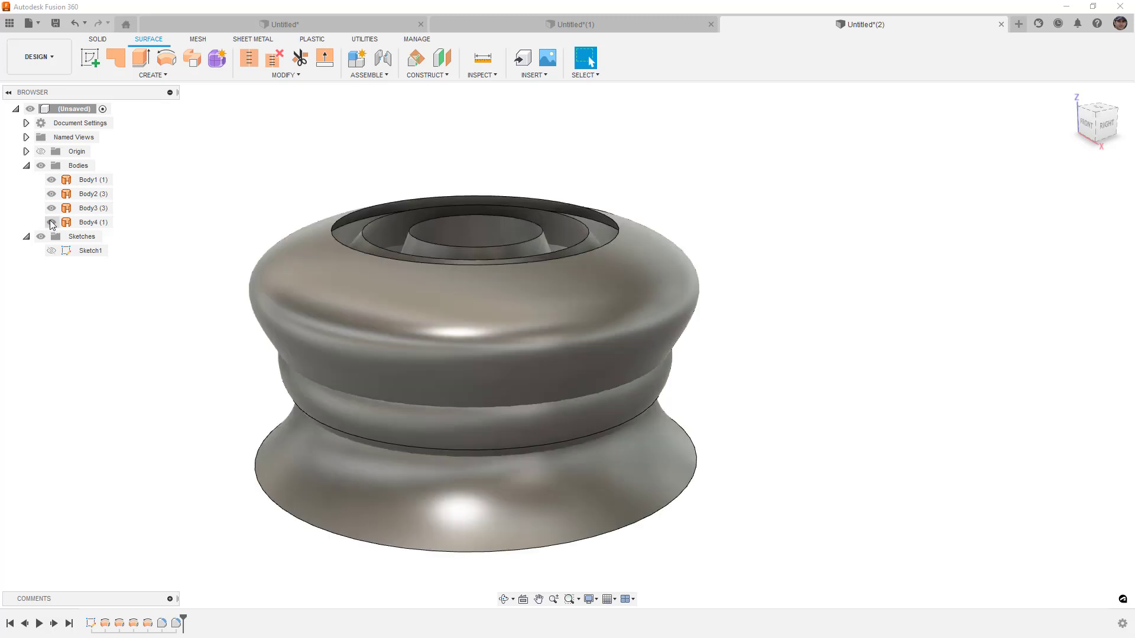
# - Leave only Body4 and Body1 shown and view them from a tilted top angle
pyautogui.click(51, 208)
pyautogui.click(51, 194)
pyautogui.click(51, 180)
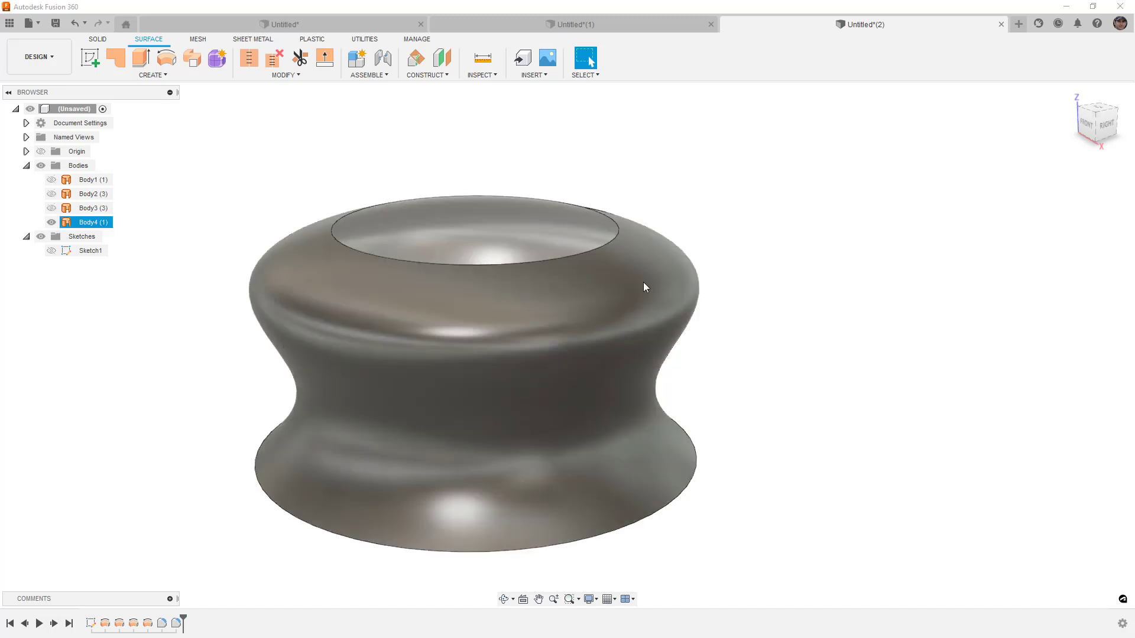
pyautogui.keyDown('shift'); pyautogui.moveTo(645, 287); pyautogui.dragTo(644, 332, button='middle'); pyautogui.keyUp('shift')
pyautogui.press('Escape')
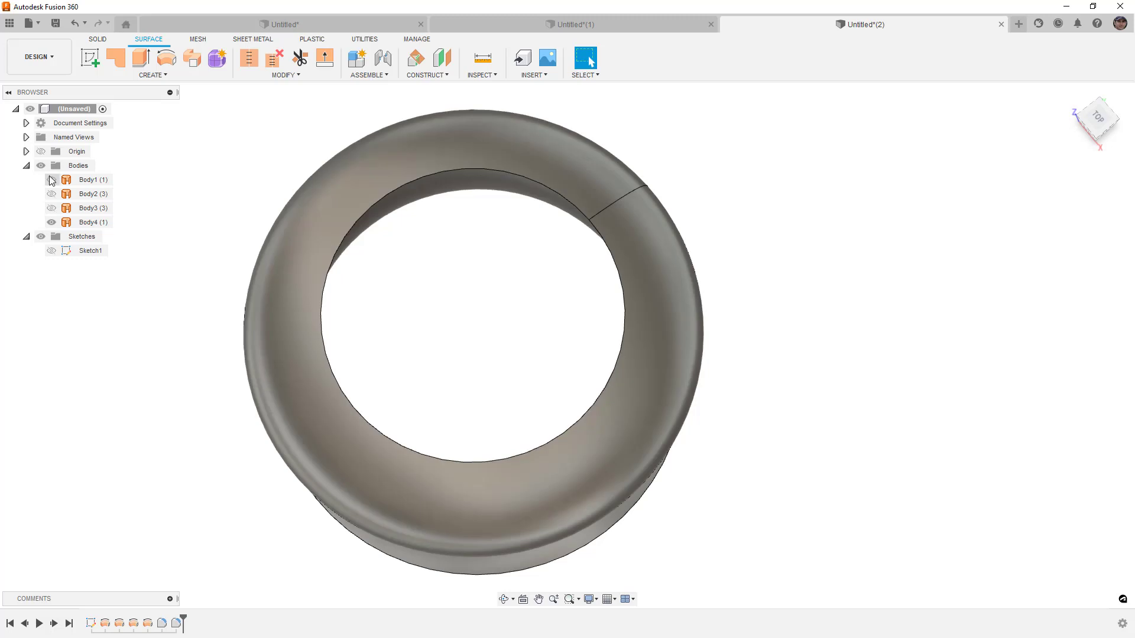
pyautogui.click(51, 179)
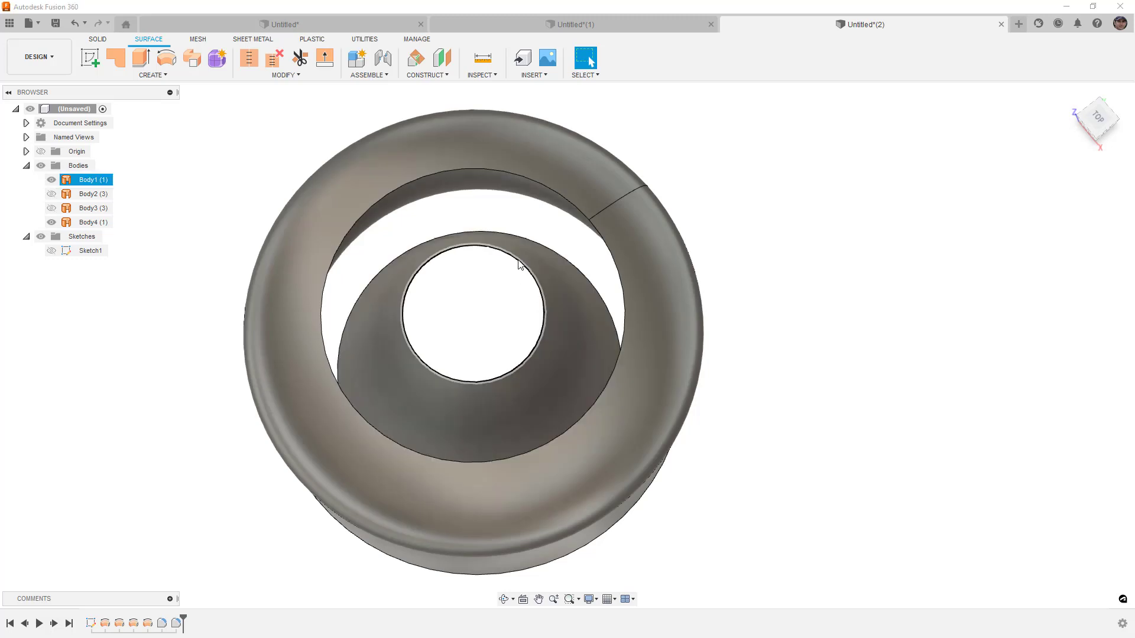
pyautogui.press('Escape')
pyautogui.keyDown('shift'); pyautogui.moveTo(509, 284); pyautogui.dragTo(509, 284, button='middle'); pyautogui.keyUp('shift')
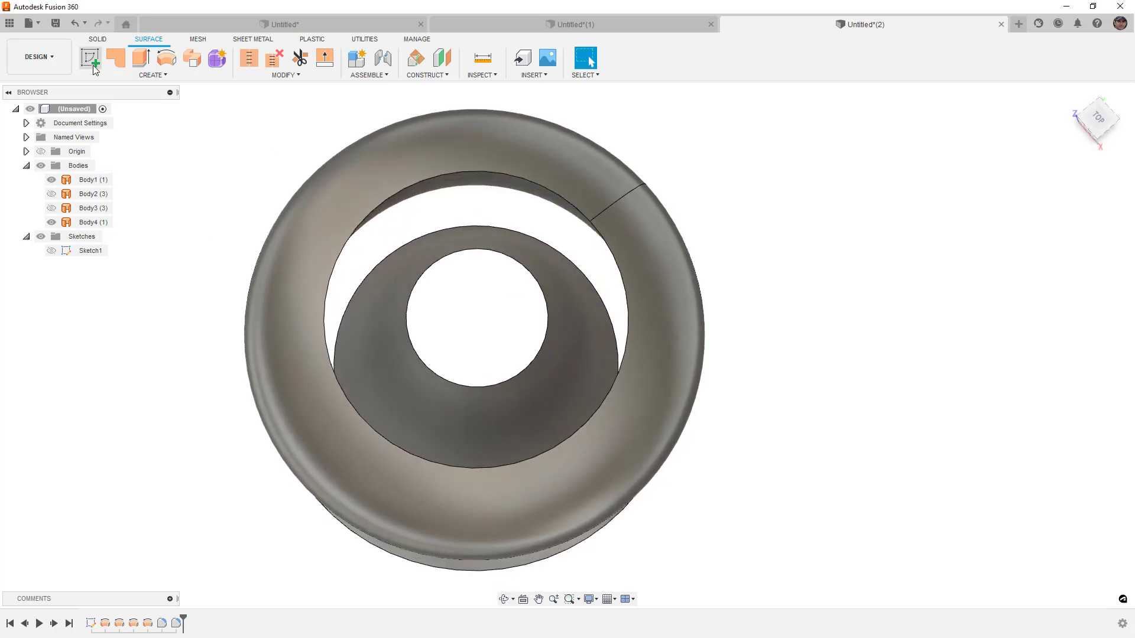
pyautogui.click(96, 39)
# - Start a coil on the XY origin plane, centred at the origin, 48.534 mm diameter
pyautogui.click(138, 75)
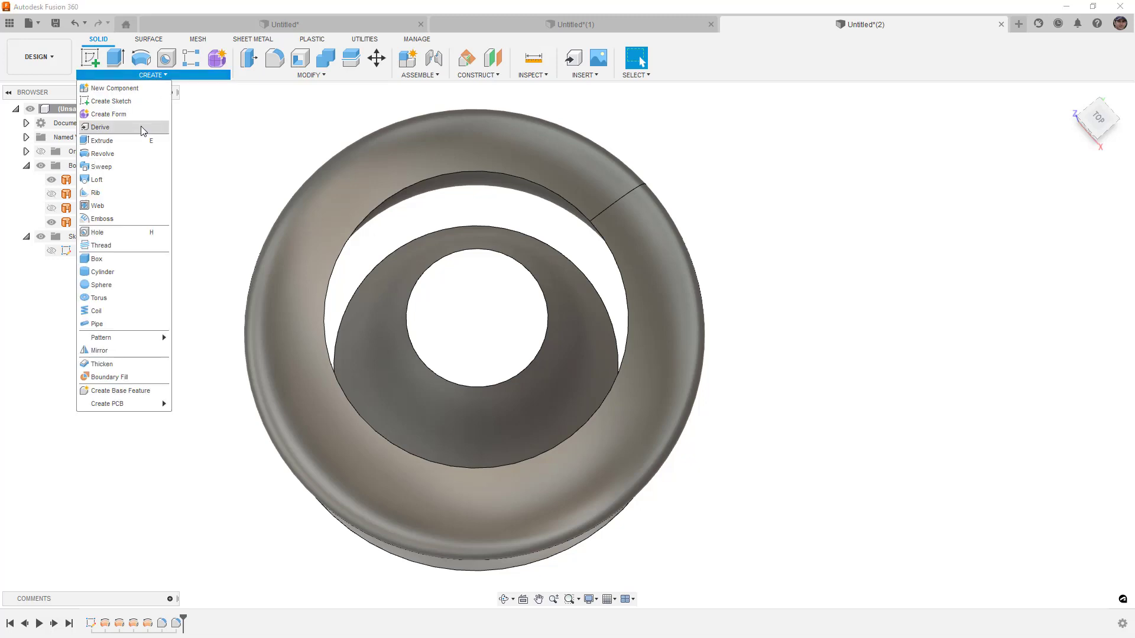
pyautogui.click(111, 310)
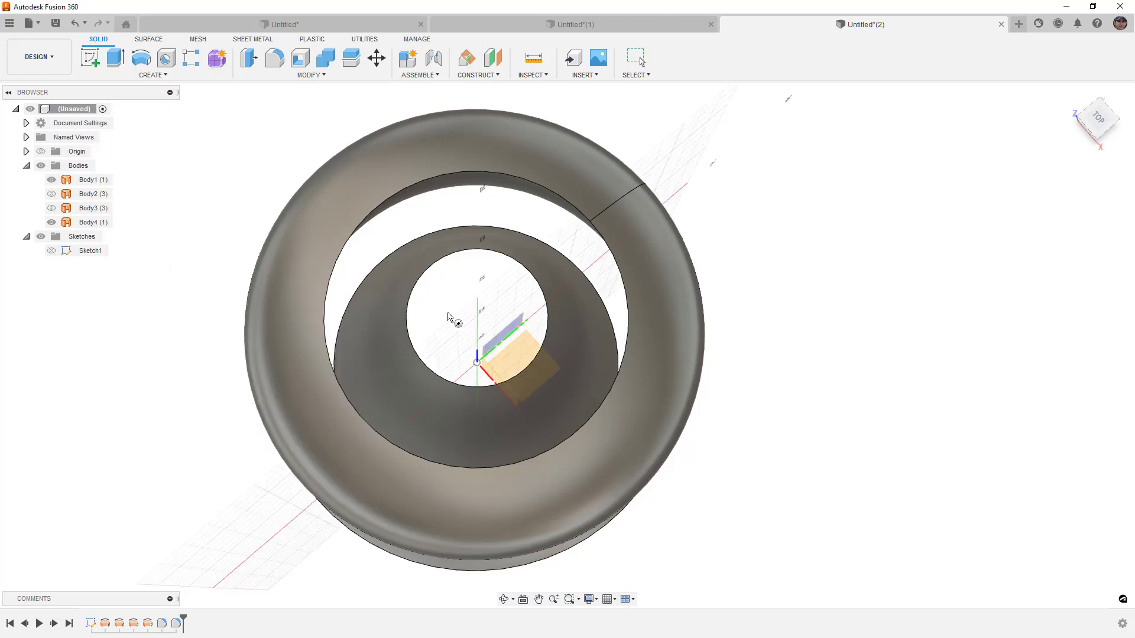
pyautogui.click(513, 361)
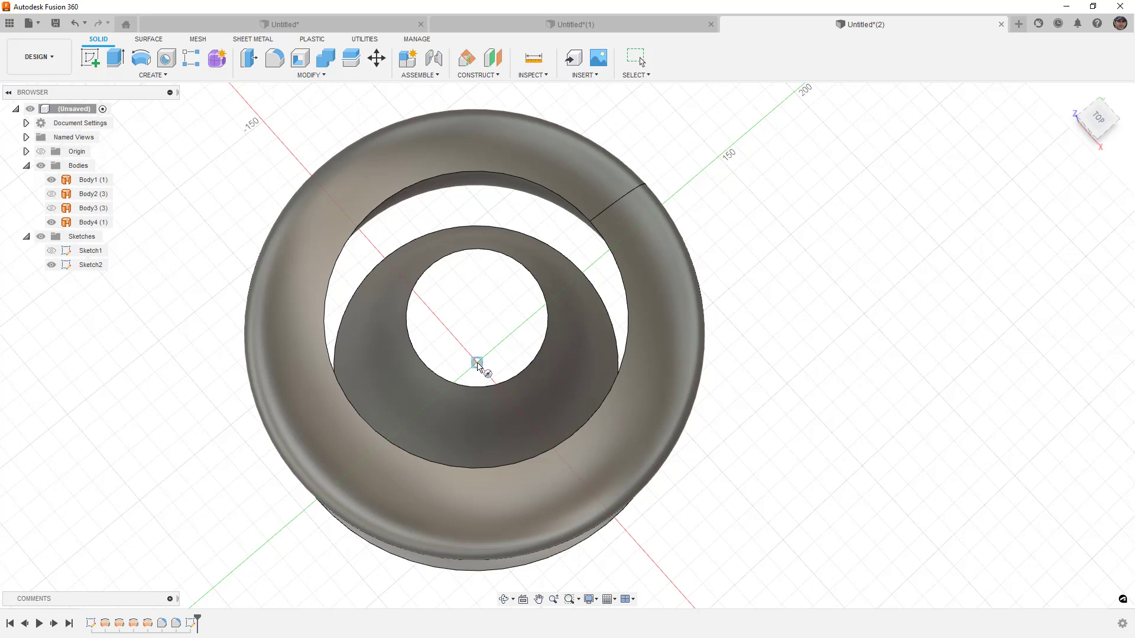
pyautogui.click(478, 365)
pyautogui.click(520, 338)
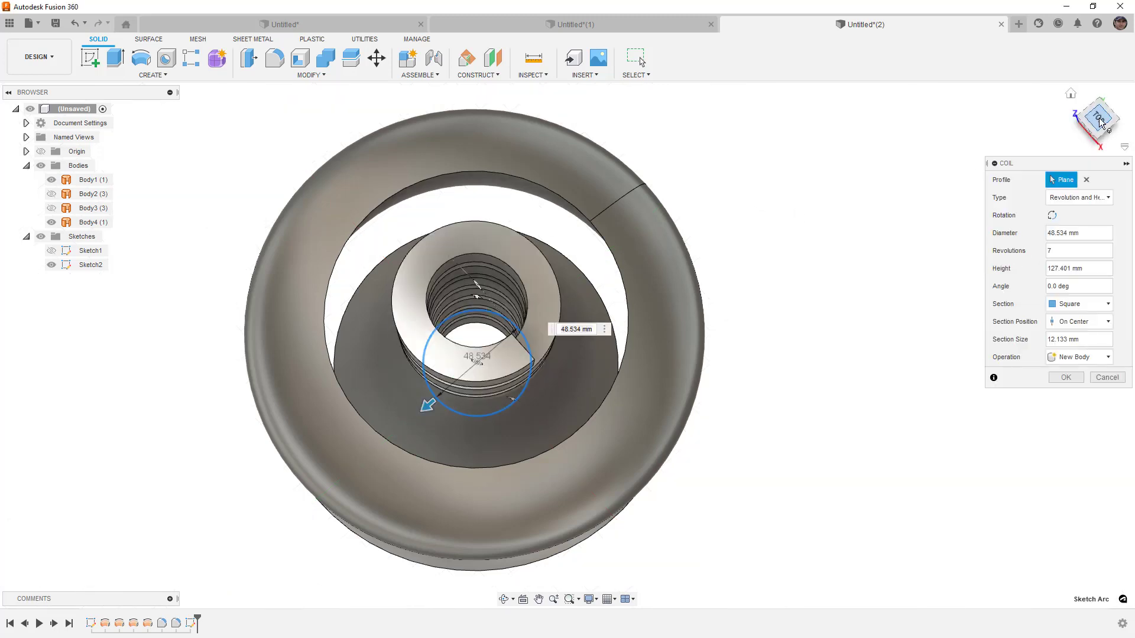
# - Keep the coil's square cross-section with 5 mm section size and 7 revolutions
pyautogui.click(1101, 122)
pyautogui.scroll(3, 489, 297)
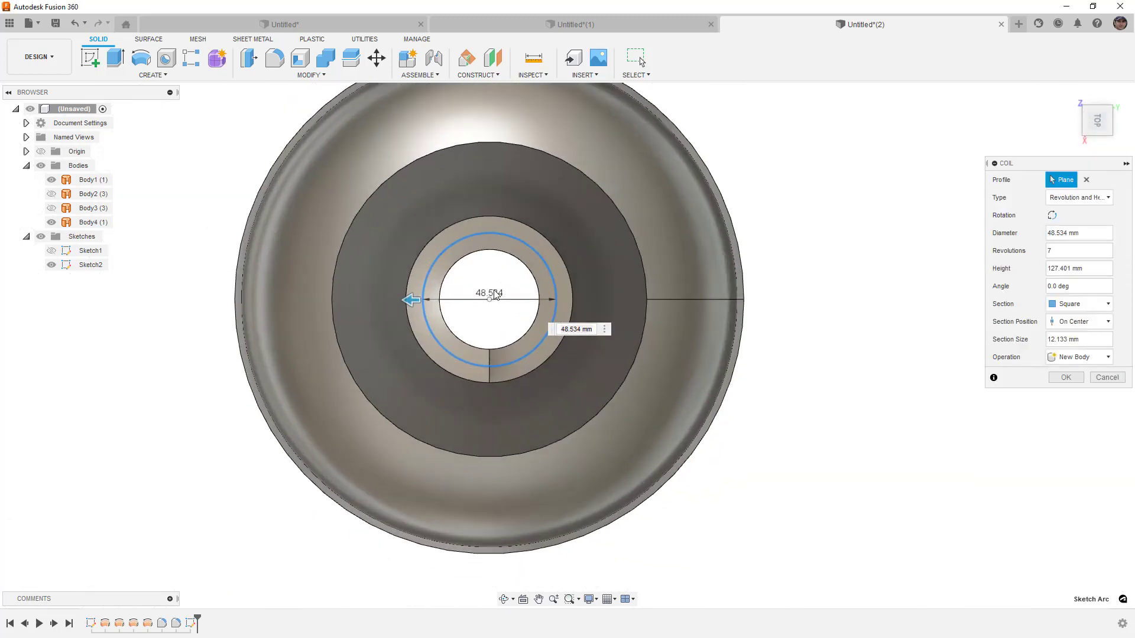
pyautogui.keyDown('shift'); pyautogui.moveTo(488, 297); pyautogui.dragTo(506, 312, button='middle'); pyautogui.keyUp('shift')
pyautogui.scroll(-3, 506, 311)
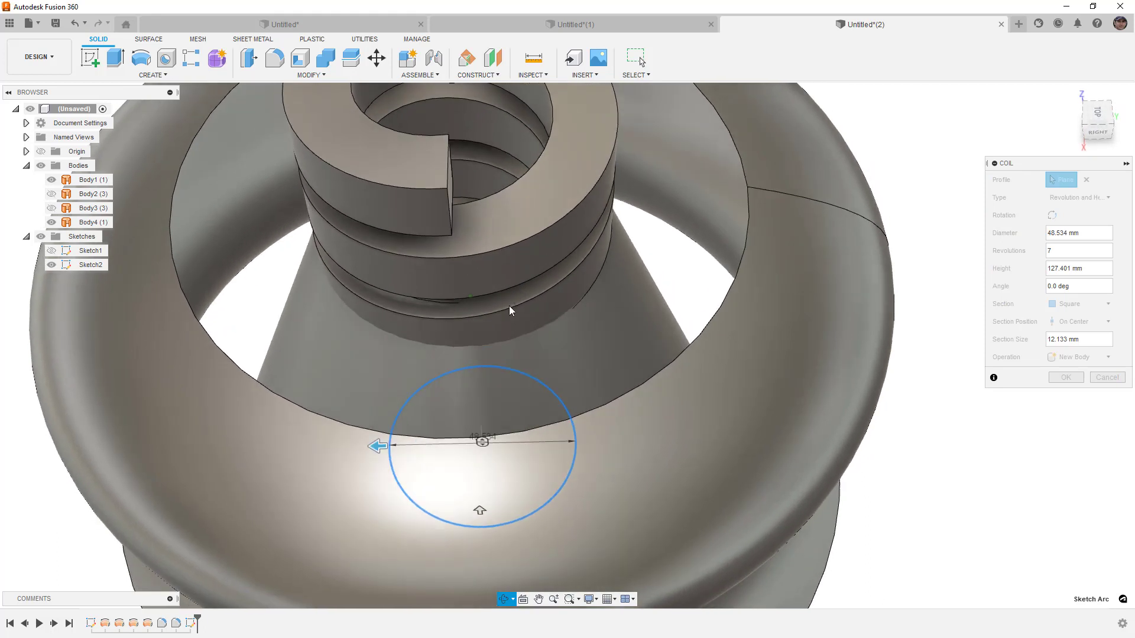
pyautogui.scroll(-3, 523, 319)
pyautogui.scroll(-2, 523, 319)
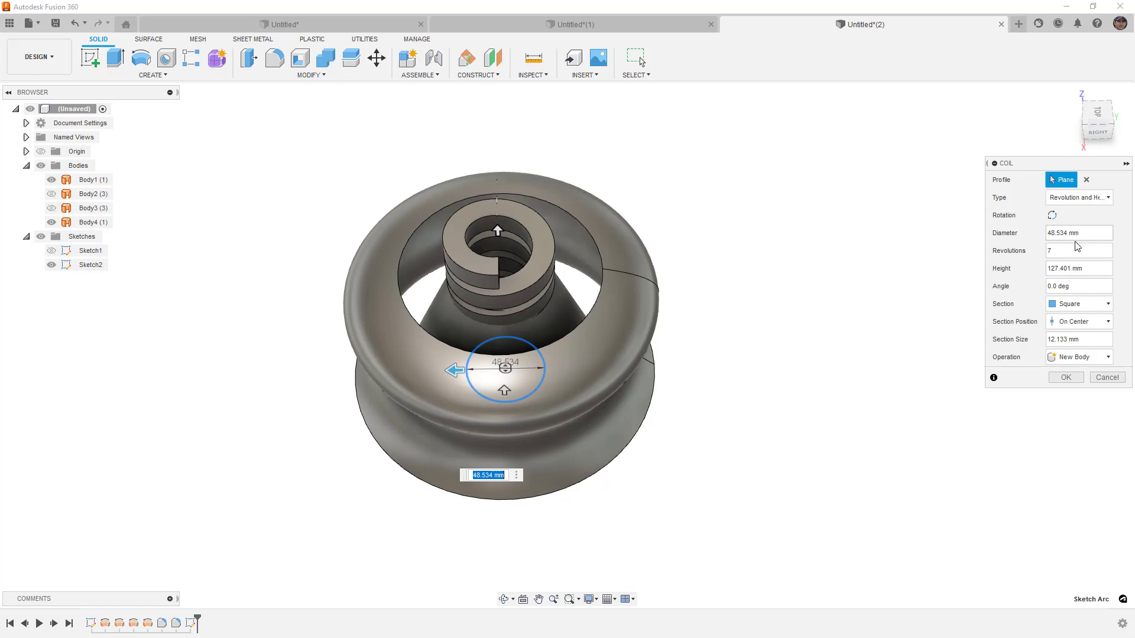
pyautogui.click(1077, 303)
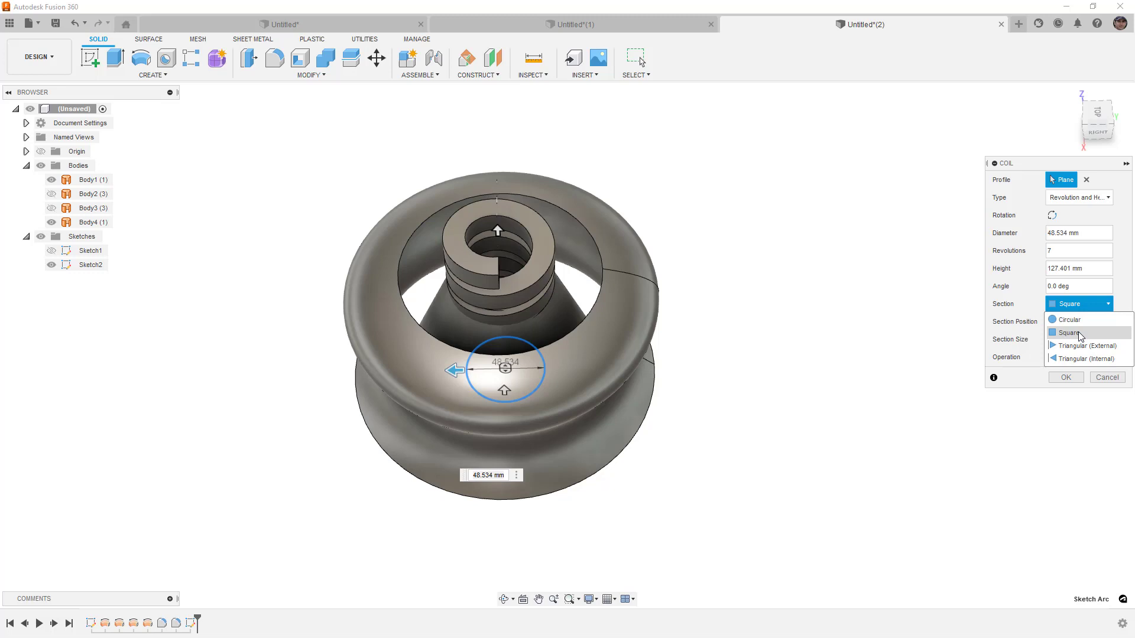
pyautogui.click(1079, 334)
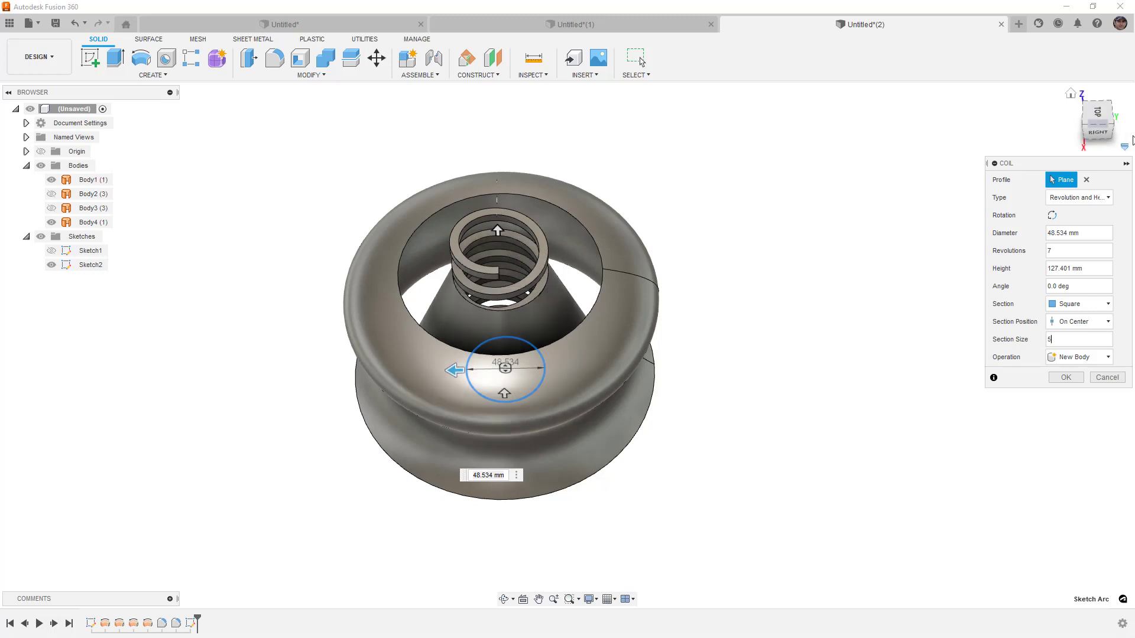
# - Reduce the coil height to 96 mm, hiding Body1 and Body4, keeping the Revolution and Height type
pyautogui.click(1098, 132)
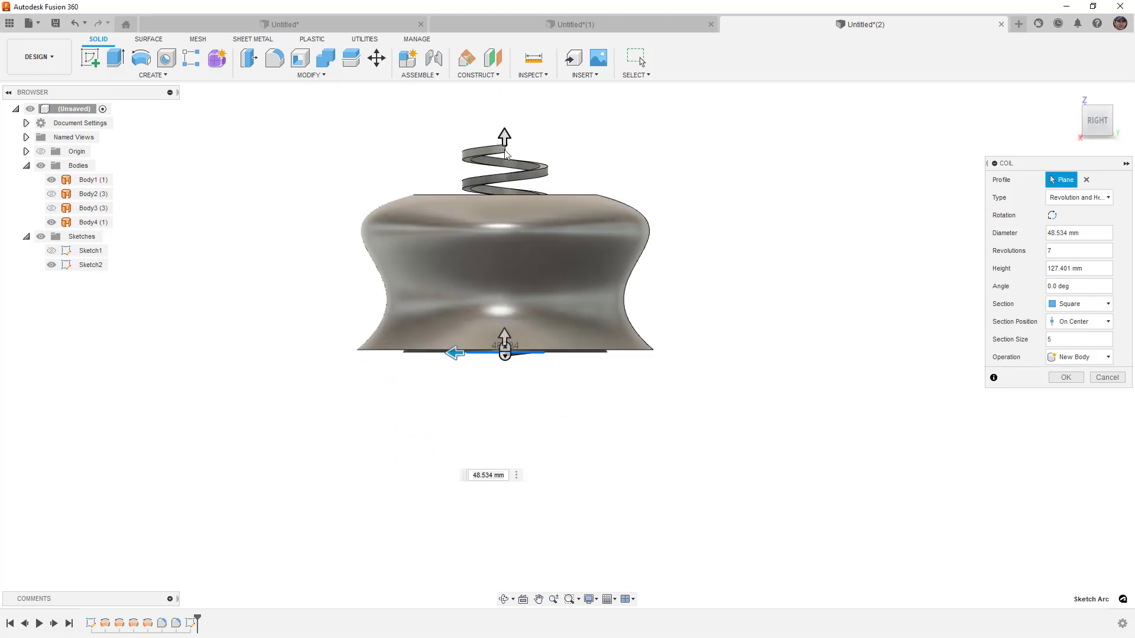
pyautogui.moveTo(504, 138); pyautogui.dragTo(496, 182)
pyautogui.scroll(8, 505, 179)
pyautogui.scroll(-4, 496, 174)
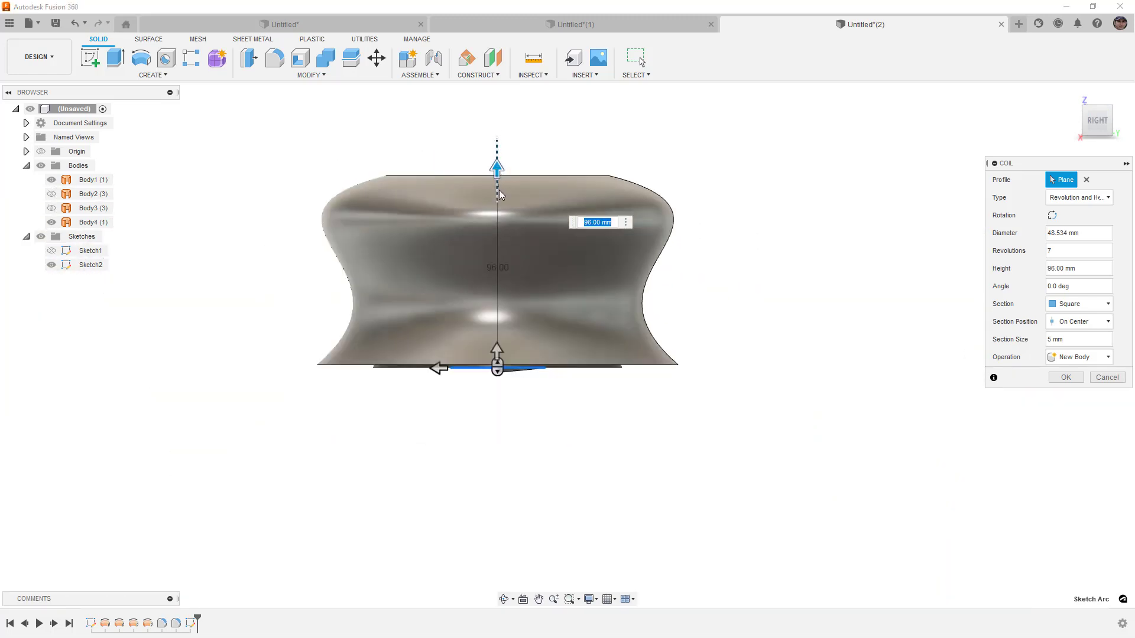
pyautogui.scroll(4, 526, 374)
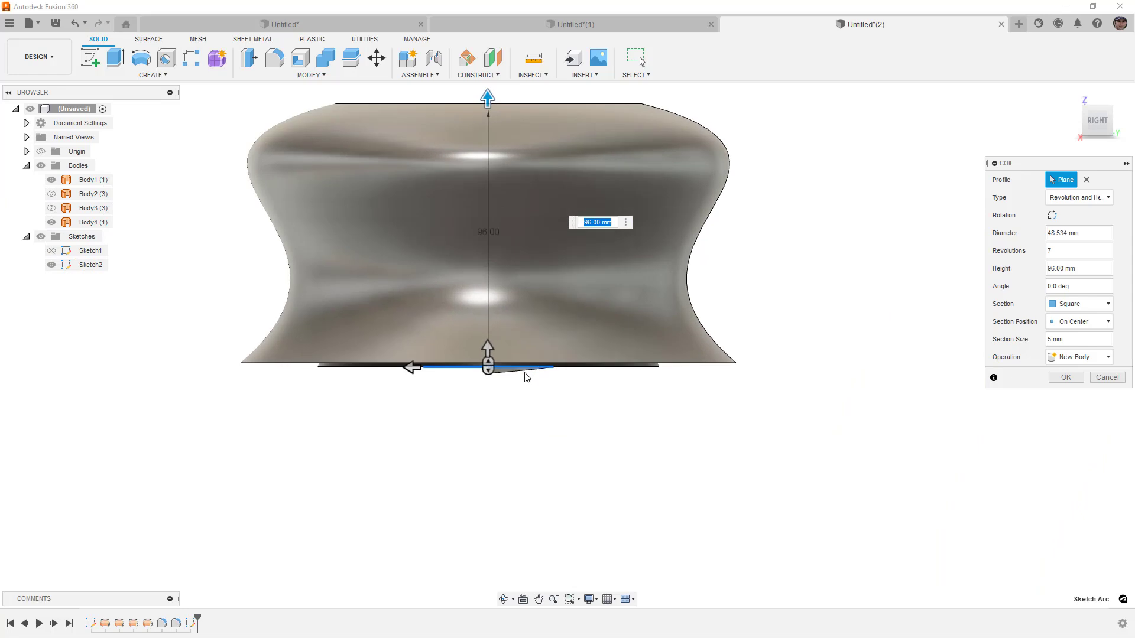
pyautogui.moveTo(485, 294); pyautogui.dragTo(486, 316, button='middle')
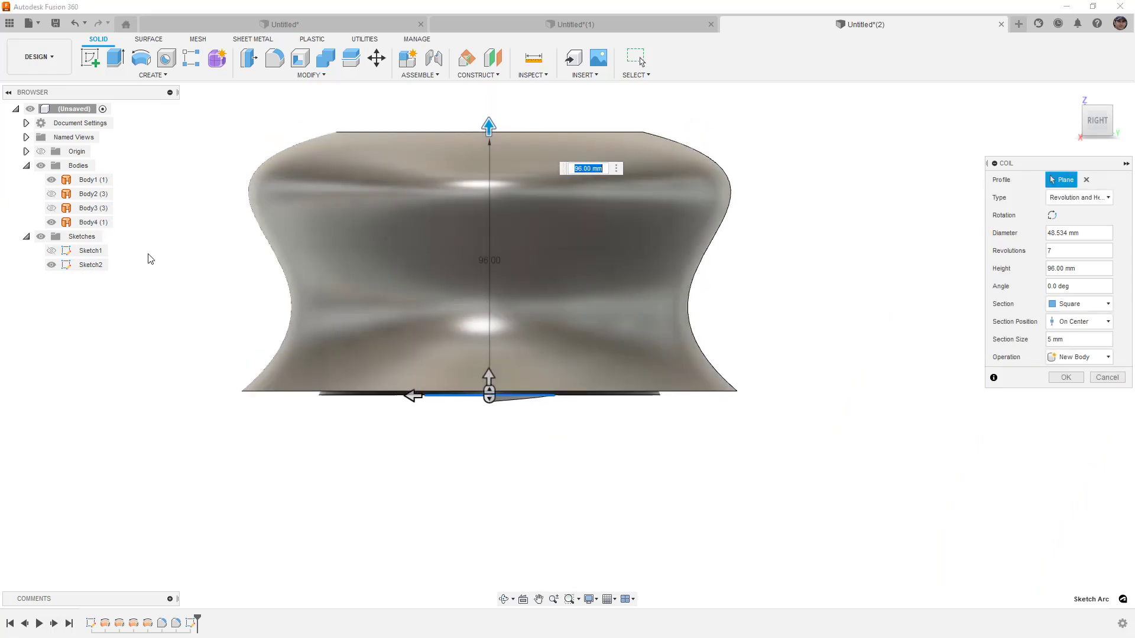
pyautogui.click(52, 179)
pyautogui.click(52, 223)
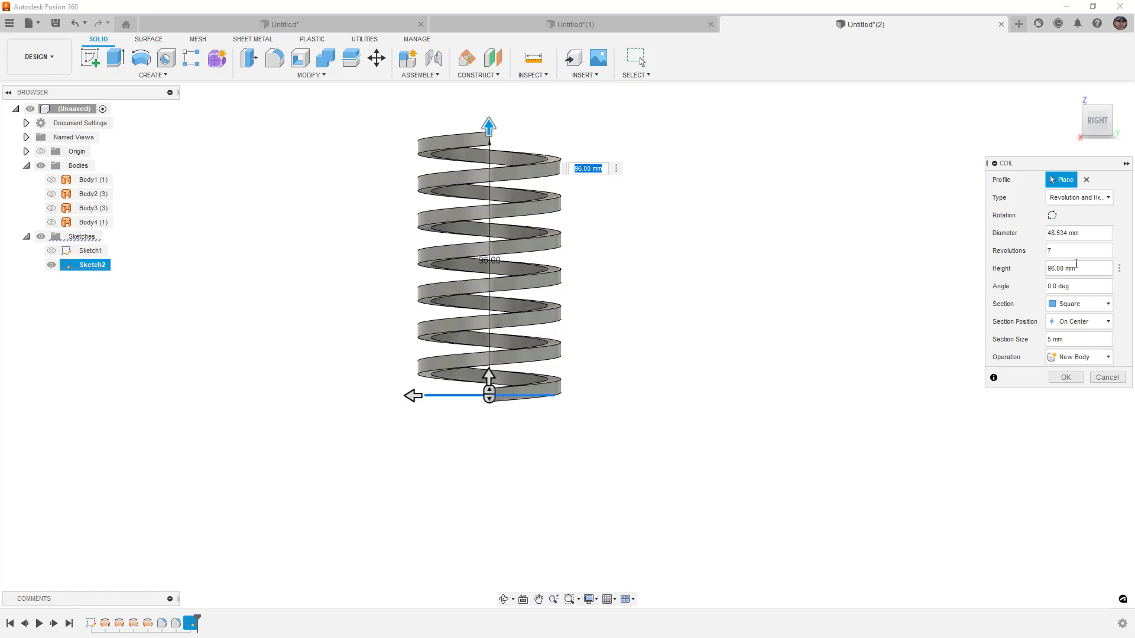
pyautogui.click(1094, 199)
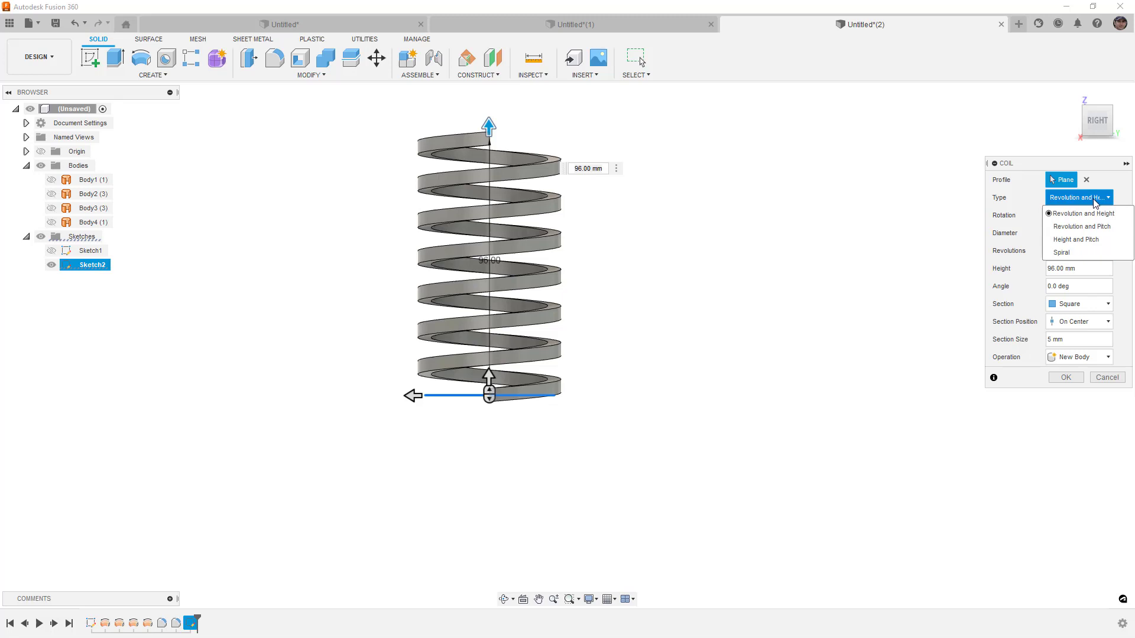
pyautogui.click(1085, 201)
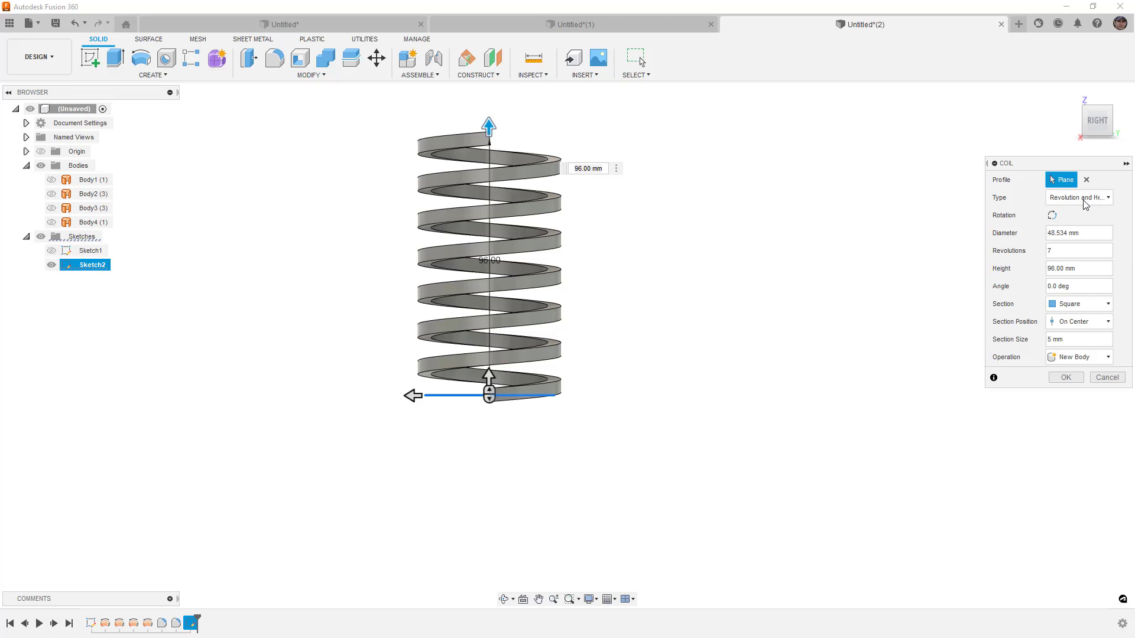
# - Create the square coil as a new body, Body5
pyautogui.click(1080, 376)
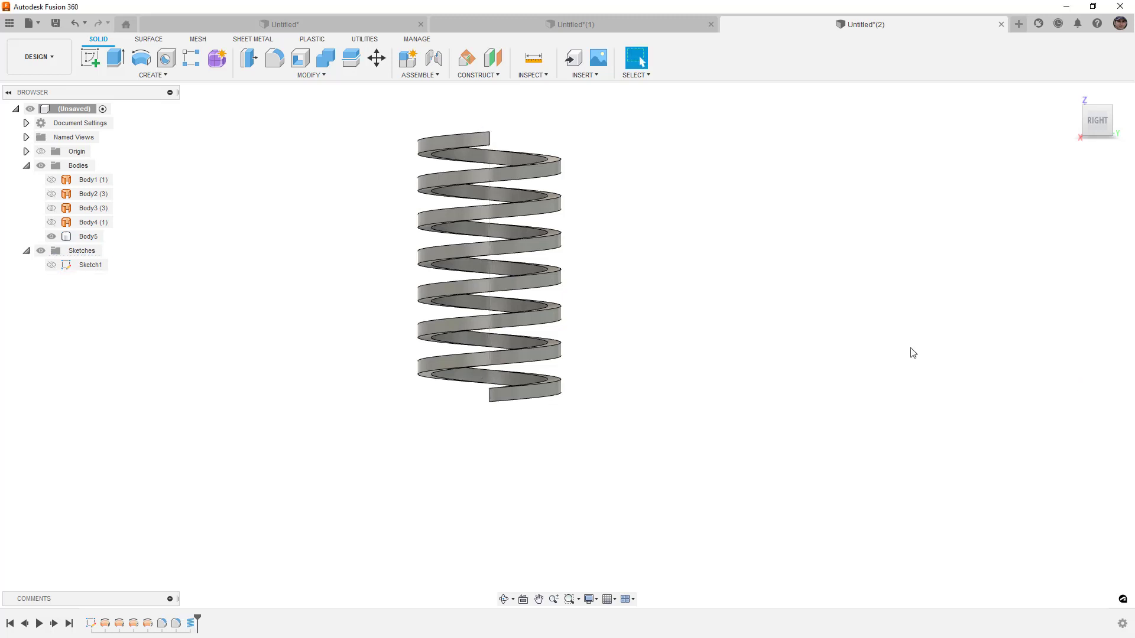
pyautogui.keyDown('shift'); pyautogui.moveTo(671, 237); pyautogui.dragTo(654, 256, button='middle'); pyautogui.keyUp('shift')
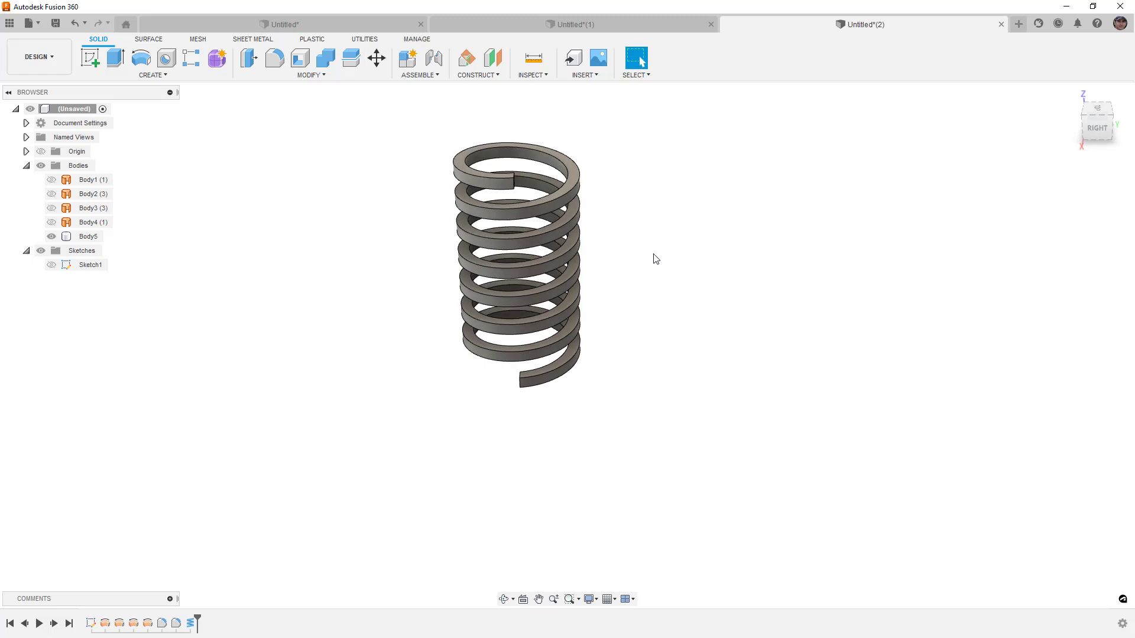
pyautogui.click(148, 39)
pyautogui.click(152, 75)
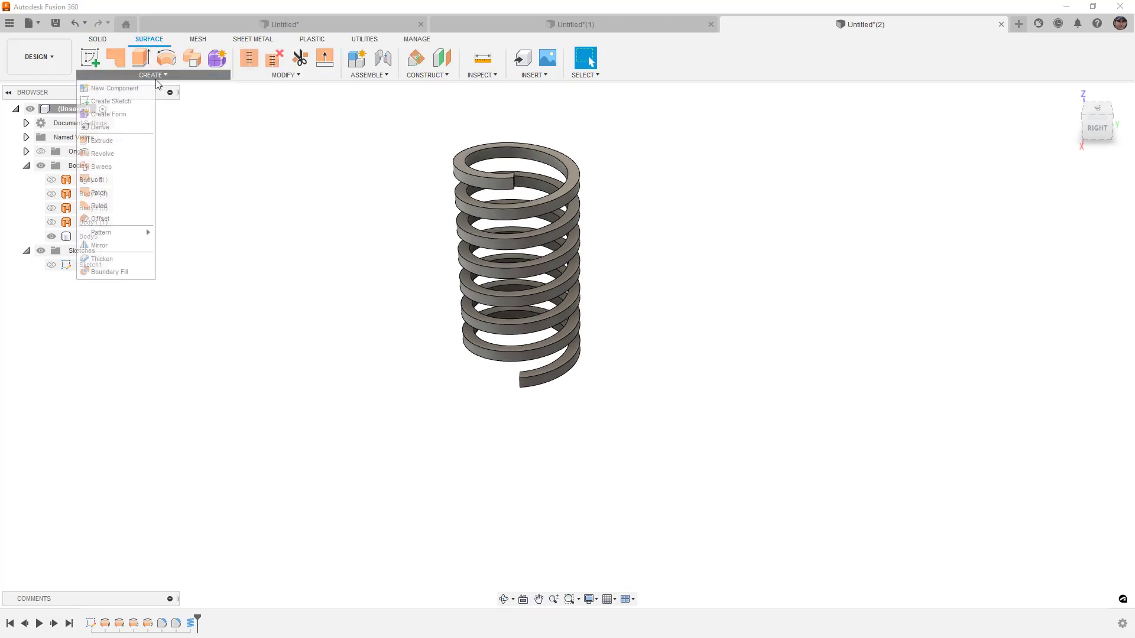
pyautogui.click(125, 205)
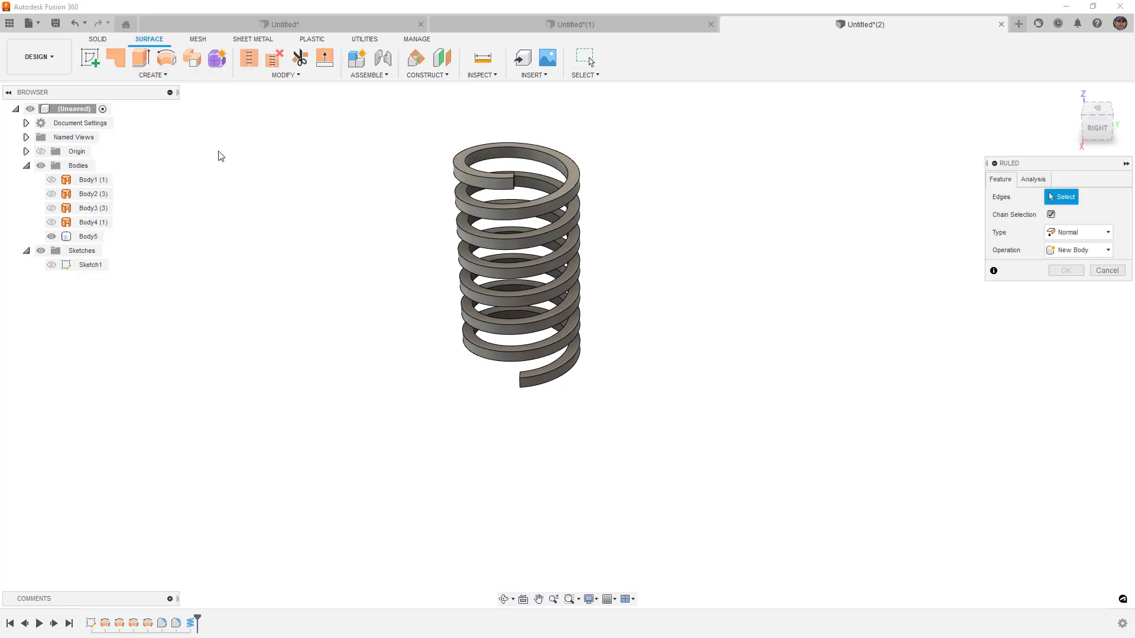
# - Rule the coil's helical edge outward 70 mm with Alternate Faces as a new body
pyautogui.click(448, 154)
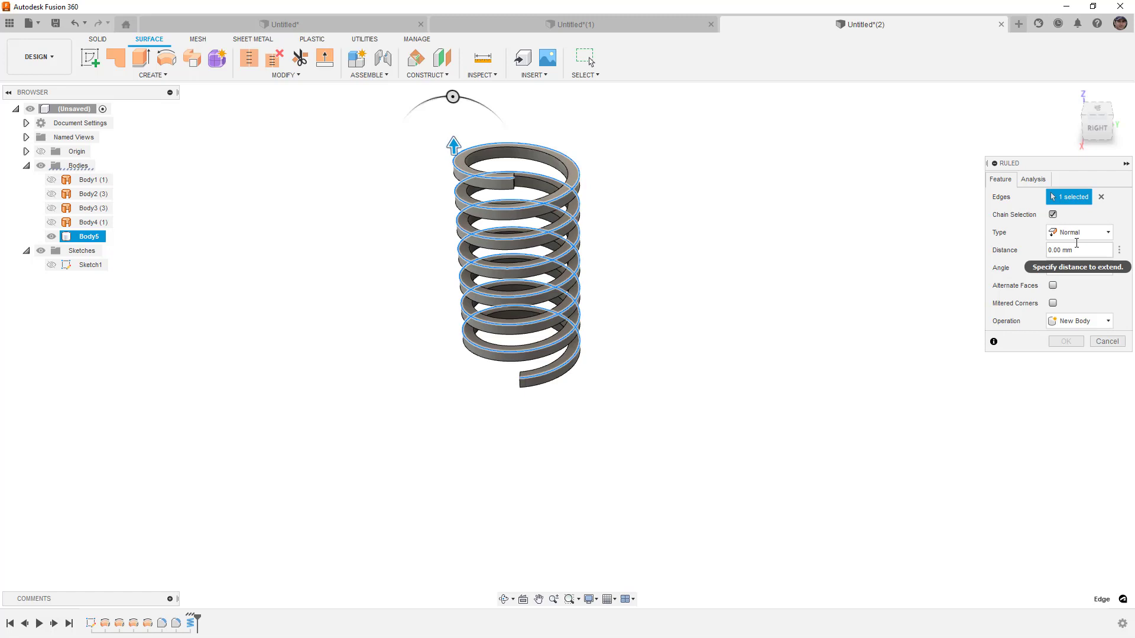
pyautogui.click(1052, 286)
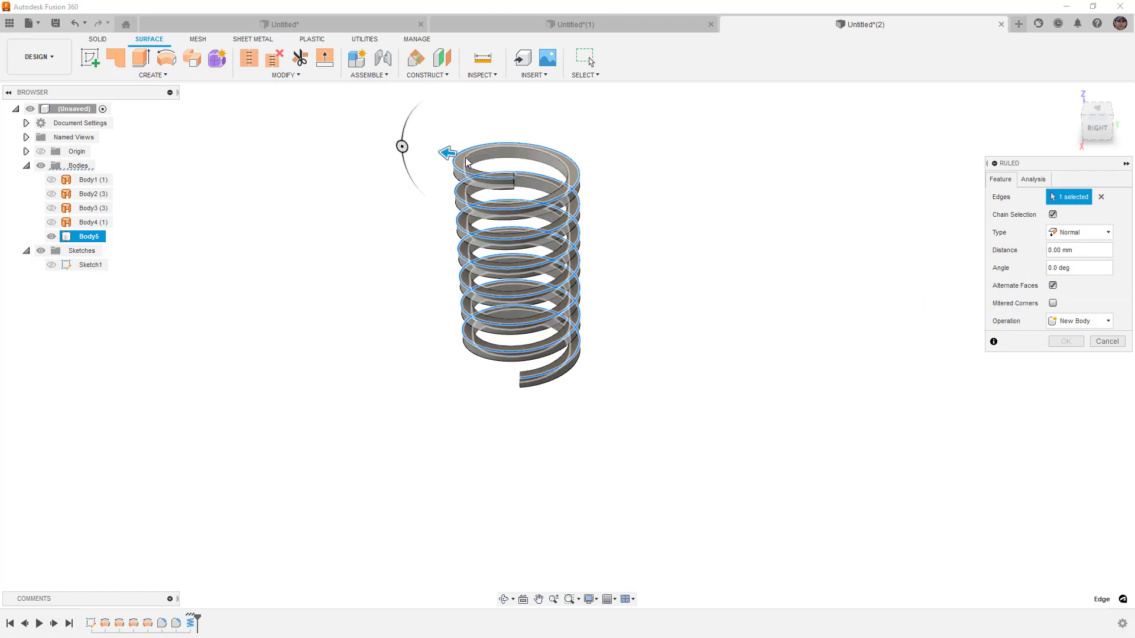
pyautogui.moveTo(467, 163); pyautogui.dragTo(303, 164)
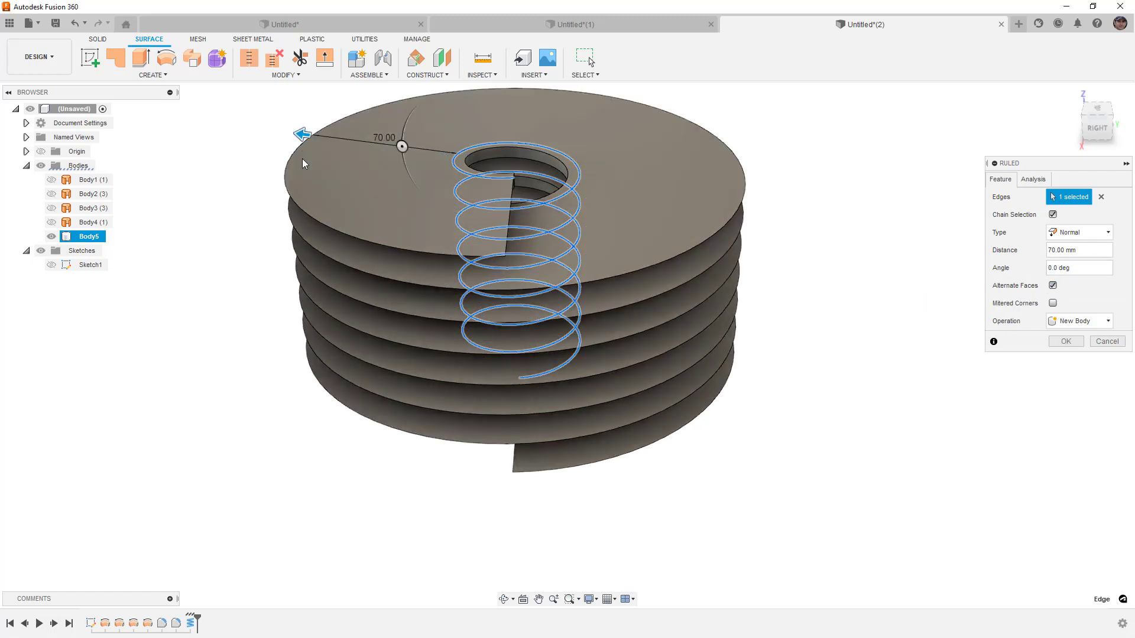
pyautogui.keyDown('shift'); pyautogui.moveTo(303, 242); pyautogui.dragTo(418, 266, button='middle'); pyautogui.keyUp('shift')
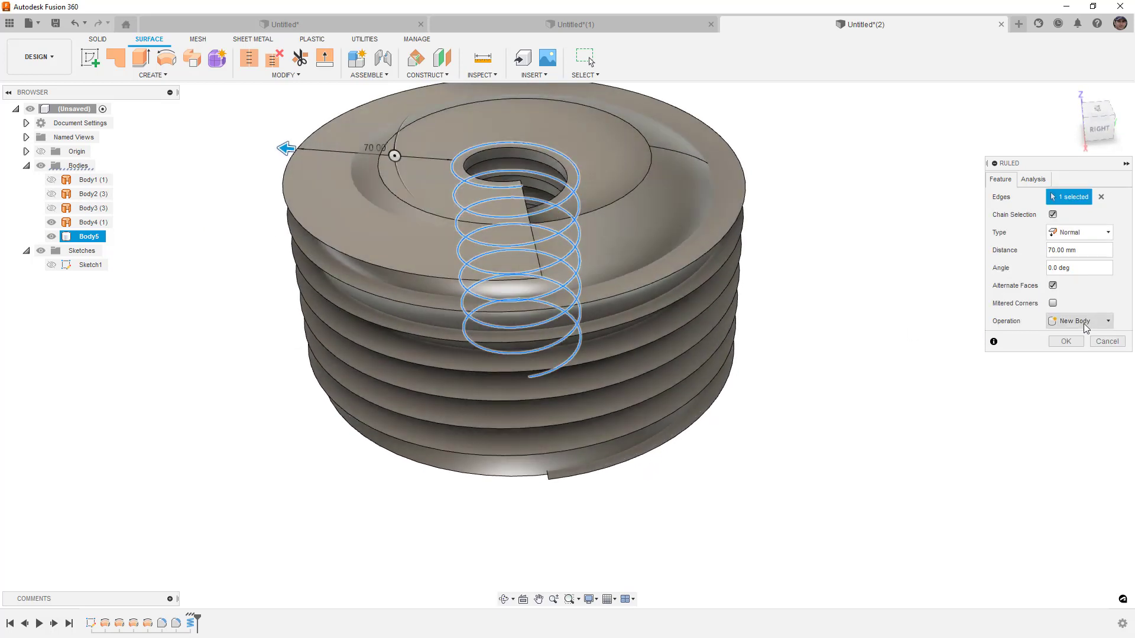
pyautogui.click(1065, 341)
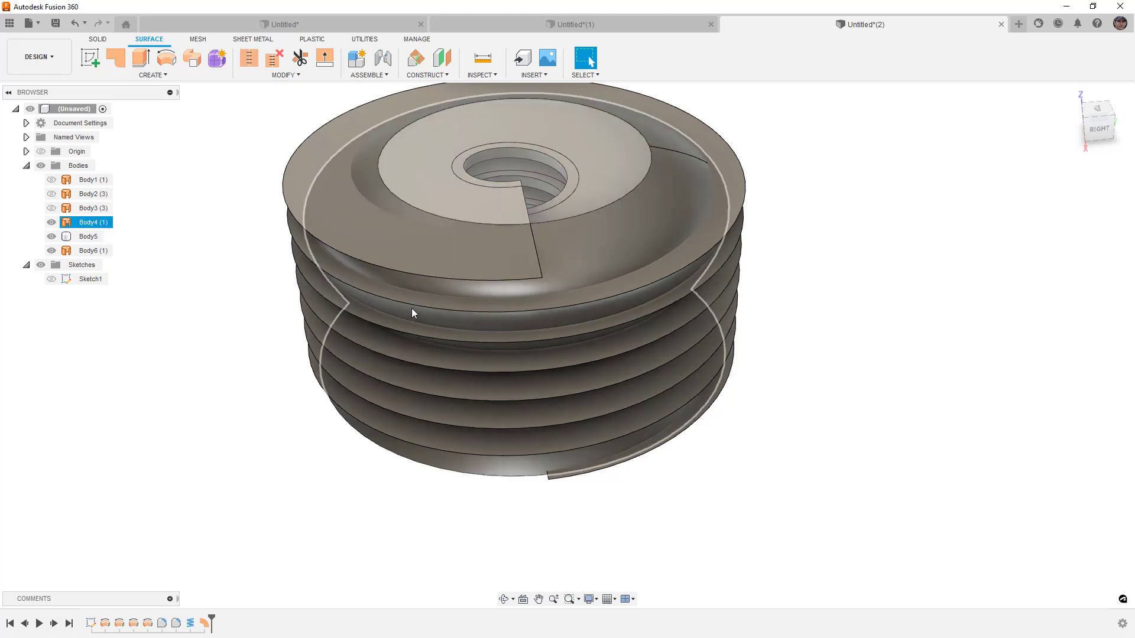
# - Hide Body4 and Body5, then paste three in-place copies of the ruled surface Body6
pyautogui.click(52, 236)
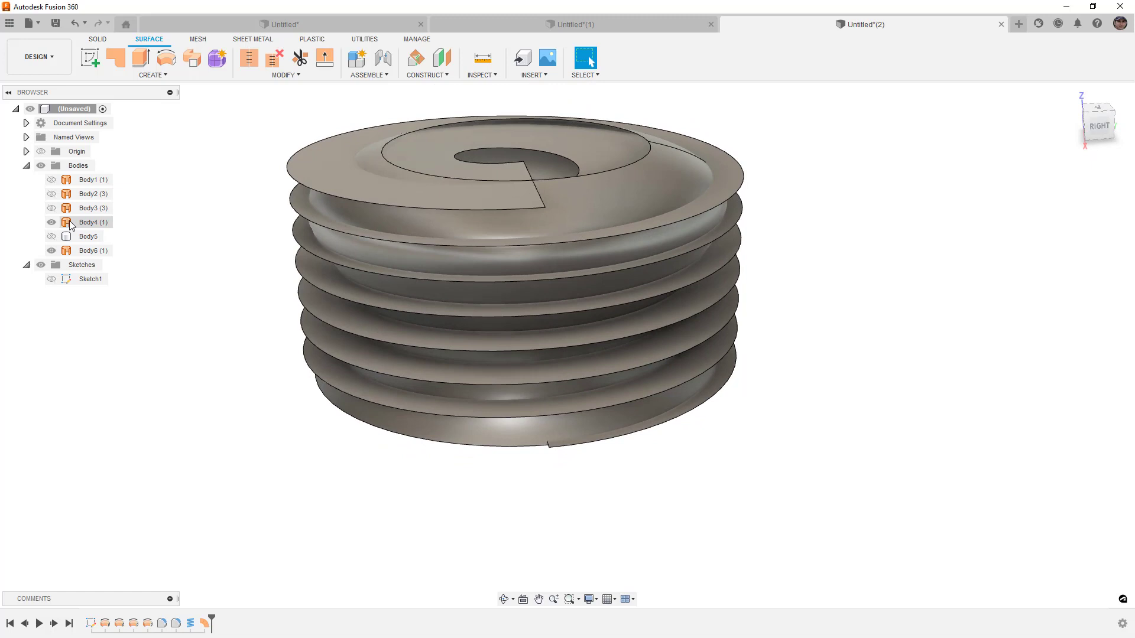
pyautogui.click(51, 224)
pyautogui.click(92, 254)
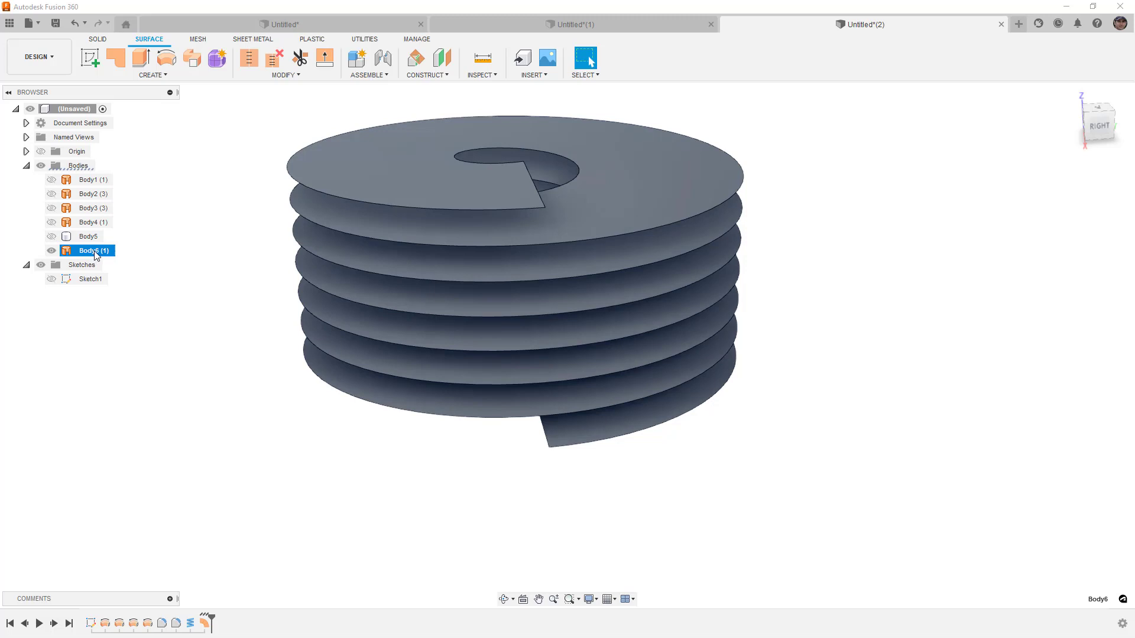
pyautogui.hotkey('ctrl', 'c')
pyautogui.hotkey('ctrl', 'v')
pyautogui.press('Return')
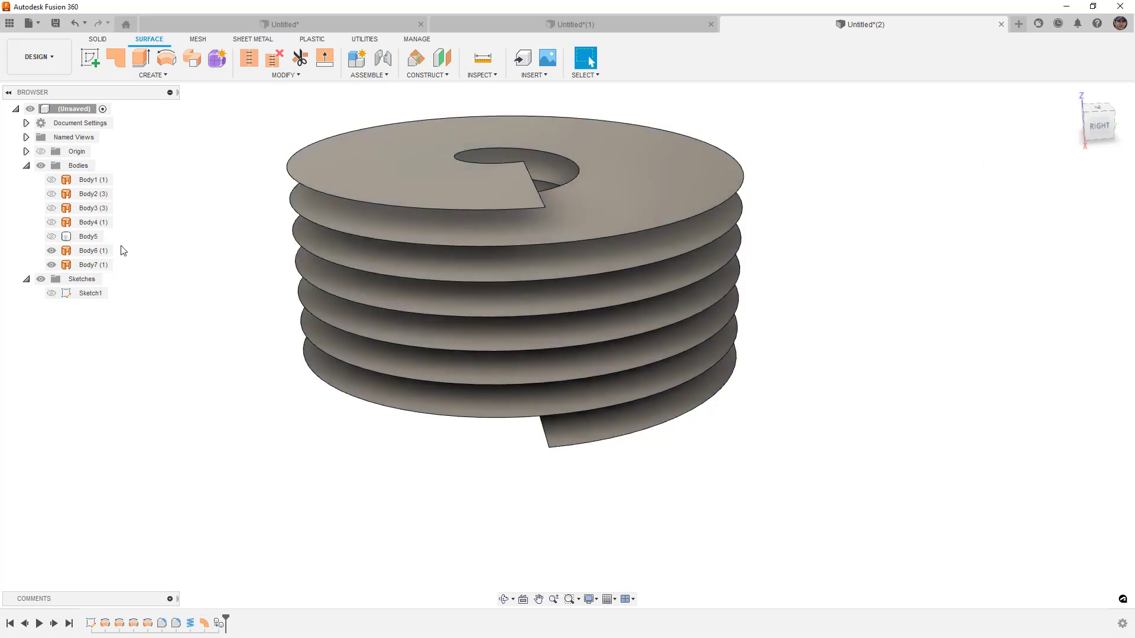
pyautogui.hotkey('ctrl', 'v')
pyautogui.press('Return')
pyautogui.hotkey('ctrl', 'v')
pyautogui.press('Return')
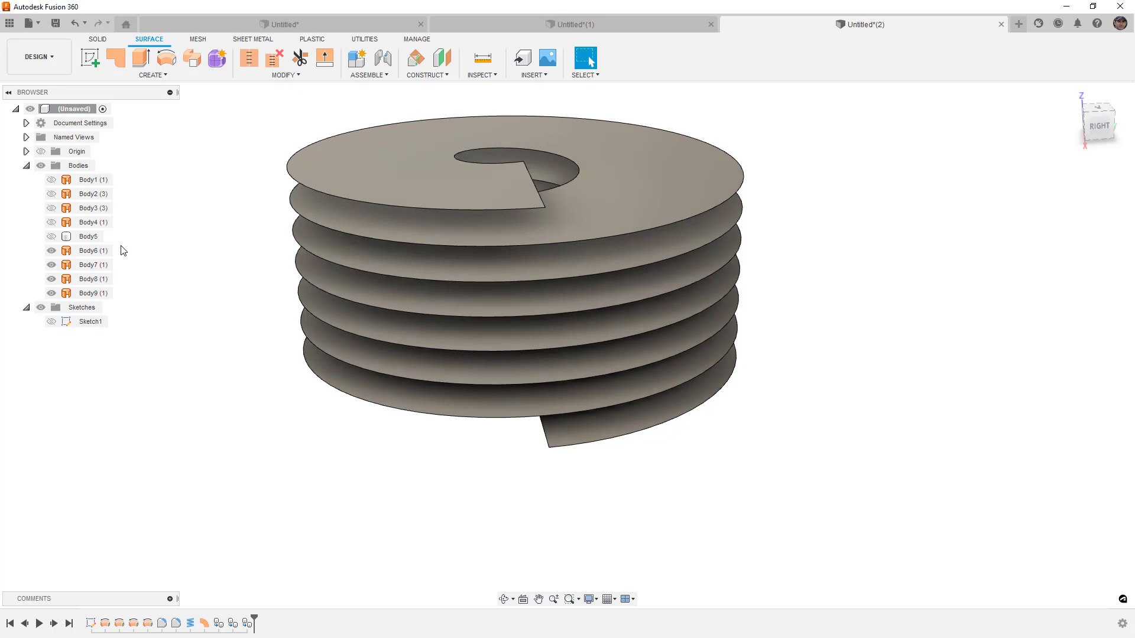
# - Hide the copies Body7 through Body9 and show the cone Body1 again
pyautogui.click(51, 265)
pyautogui.click(52, 279)
pyautogui.click(51, 293)
pyautogui.click(52, 180)
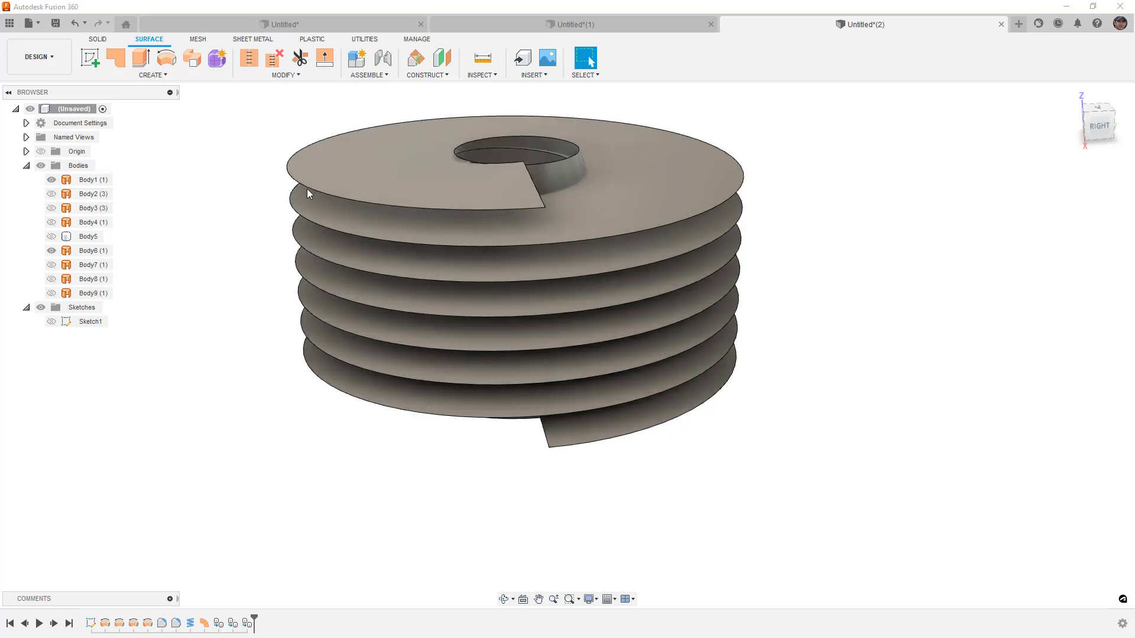
pyautogui.keyDown('shift'); pyautogui.moveTo(340, 165); pyautogui.dragTo(547, 224, button='middle'); pyautogui.keyUp('shift')
# - Trim the ruled spiral surface with cone Body1, removing its inner region
pyautogui.click(300, 57)
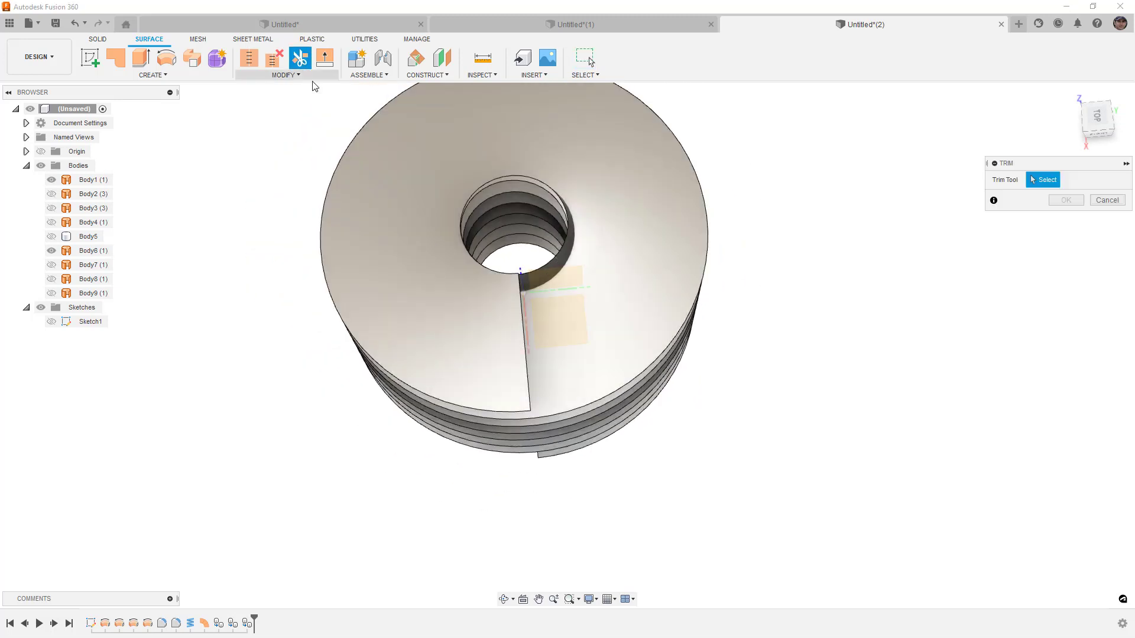
pyautogui.click(104, 181)
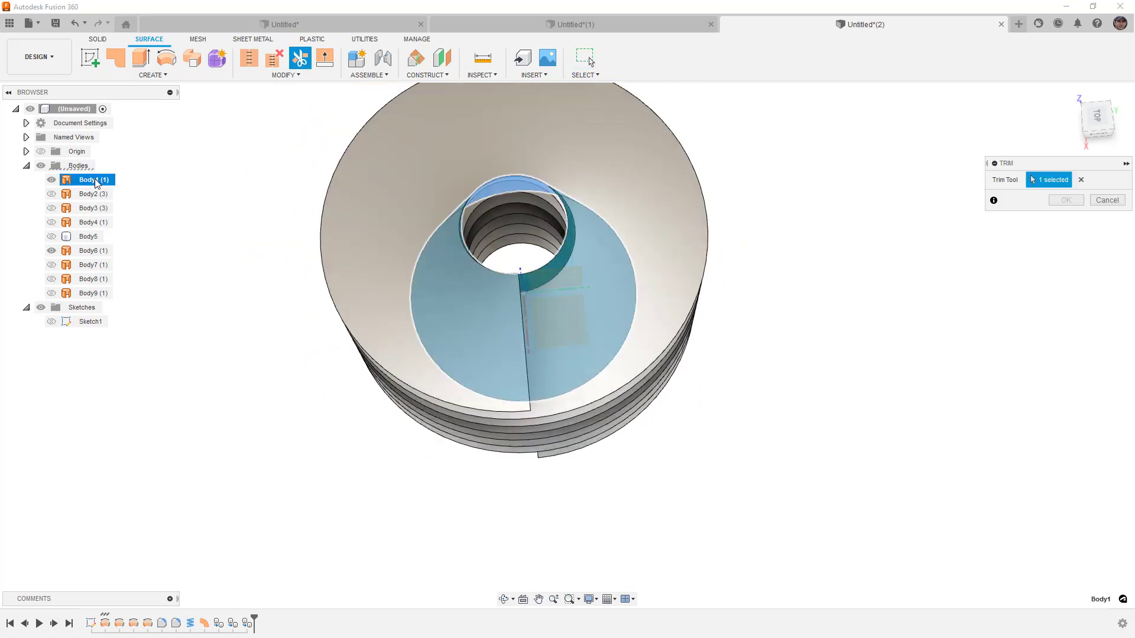
pyautogui.keyDown('shift'); pyautogui.moveTo(337, 309); pyautogui.dragTo(342, 296, button='middle'); pyautogui.keyUp('shift')
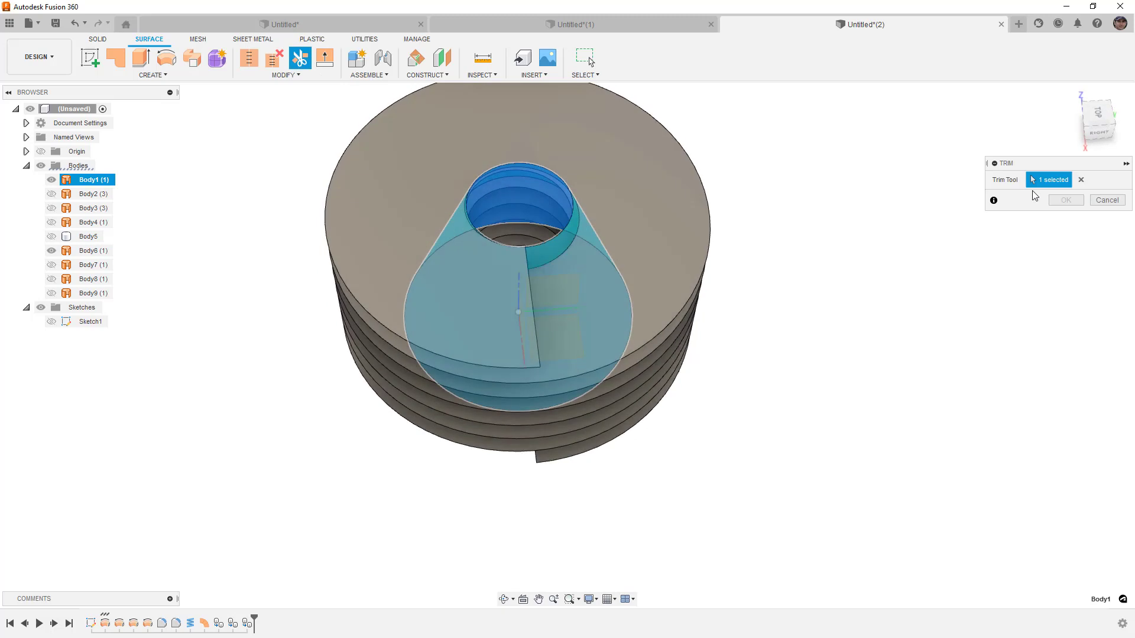
pyautogui.scroll(4, 504, 196)
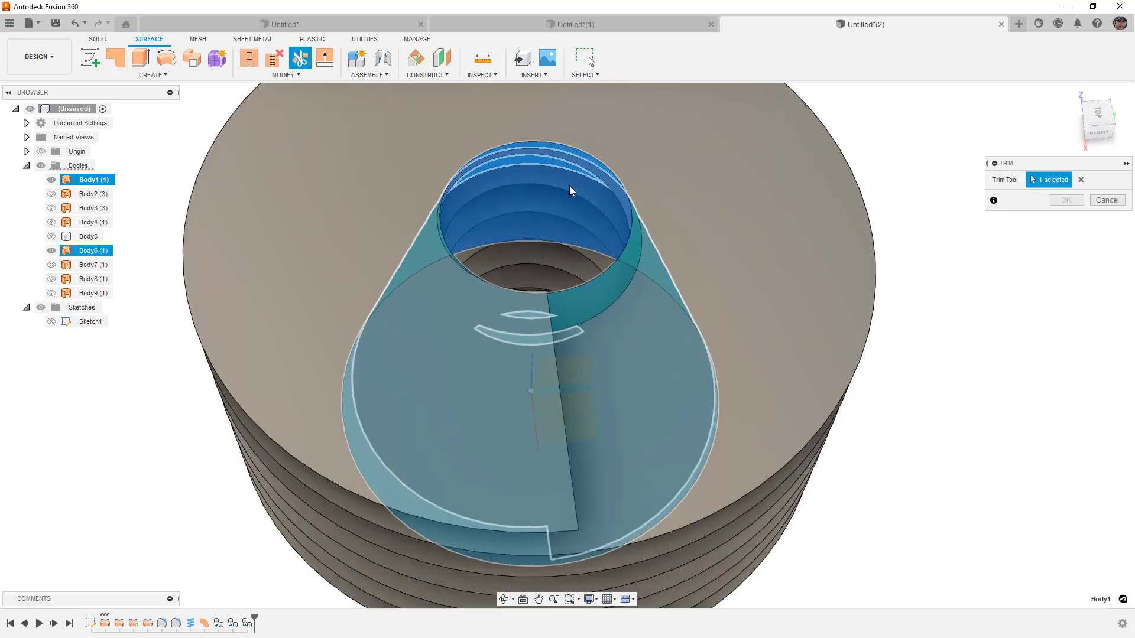
pyautogui.keyDown('shift'); pyautogui.moveTo(597, 215); pyautogui.dragTo(601, 369, button='middle'); pyautogui.keyUp('shift')
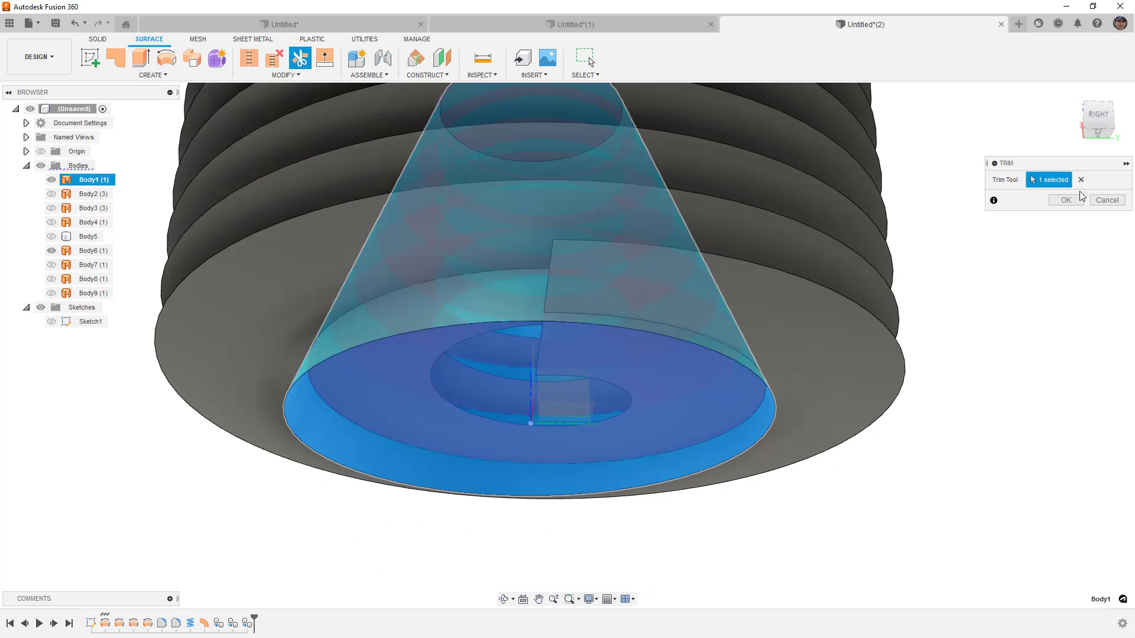
pyautogui.click(1073, 200)
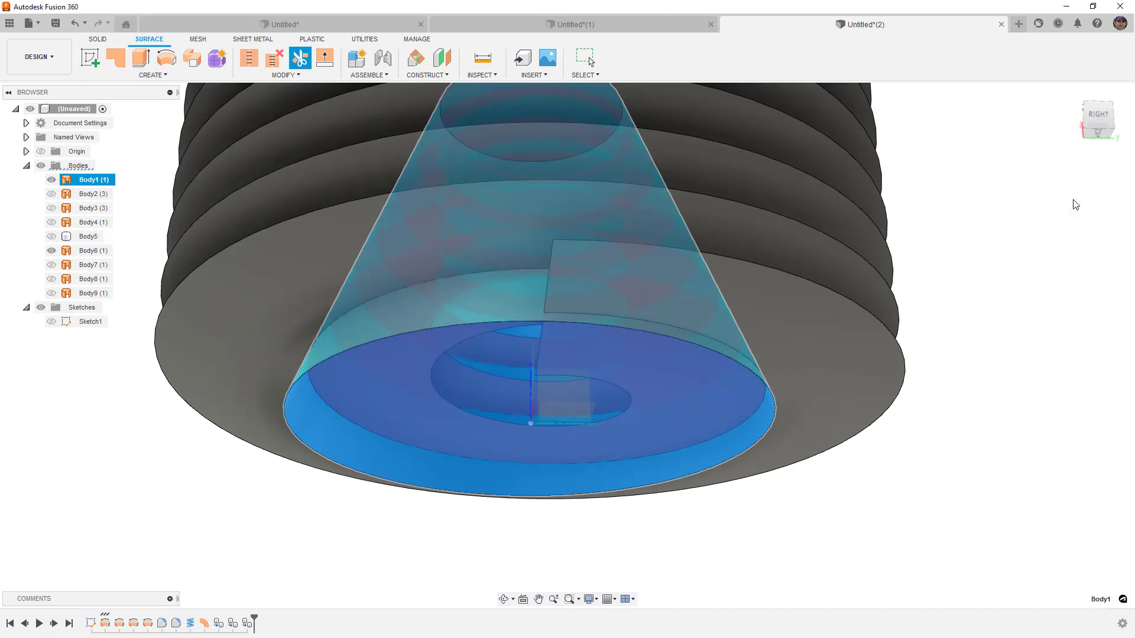
# - Hide cone Body1 so only the trimmed surface Body6 remains visible
pyautogui.scroll(-5, 584, 355)
pyautogui.keyDown('shift'); pyautogui.moveTo(582, 337); pyautogui.dragTo(583, 283, button='middle'); pyautogui.keyUp('shift')
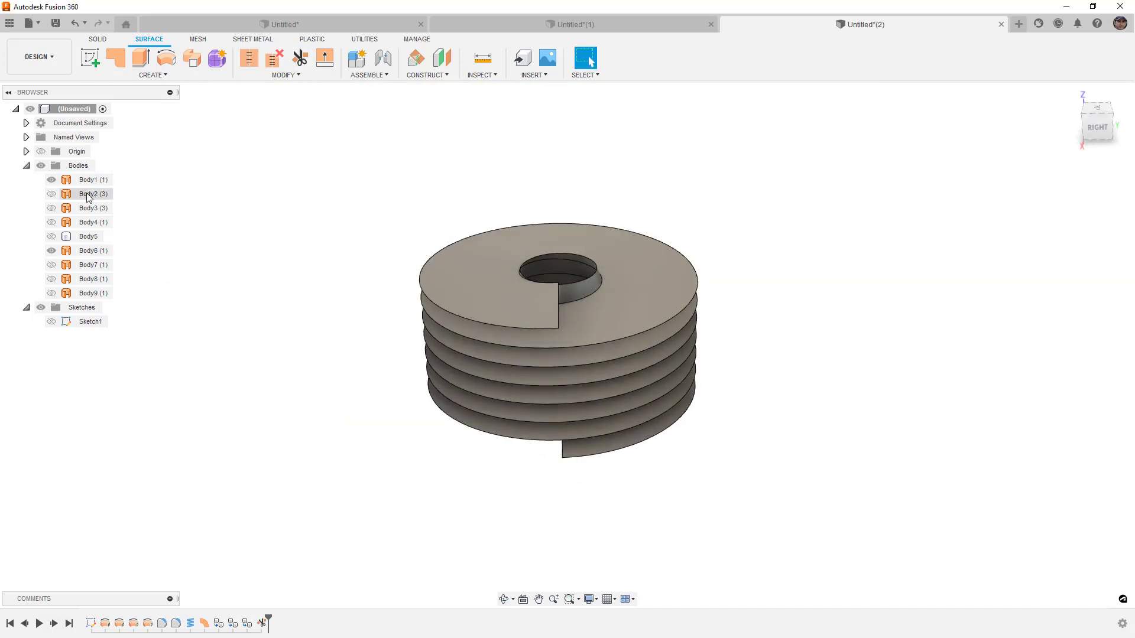
pyautogui.click(51, 180)
pyautogui.click(461, 264)
pyautogui.keyDown('shift'); pyautogui.moveTo(461, 264); pyautogui.dragTo(621, 319, button='middle'); pyautogui.keyUp('shift')
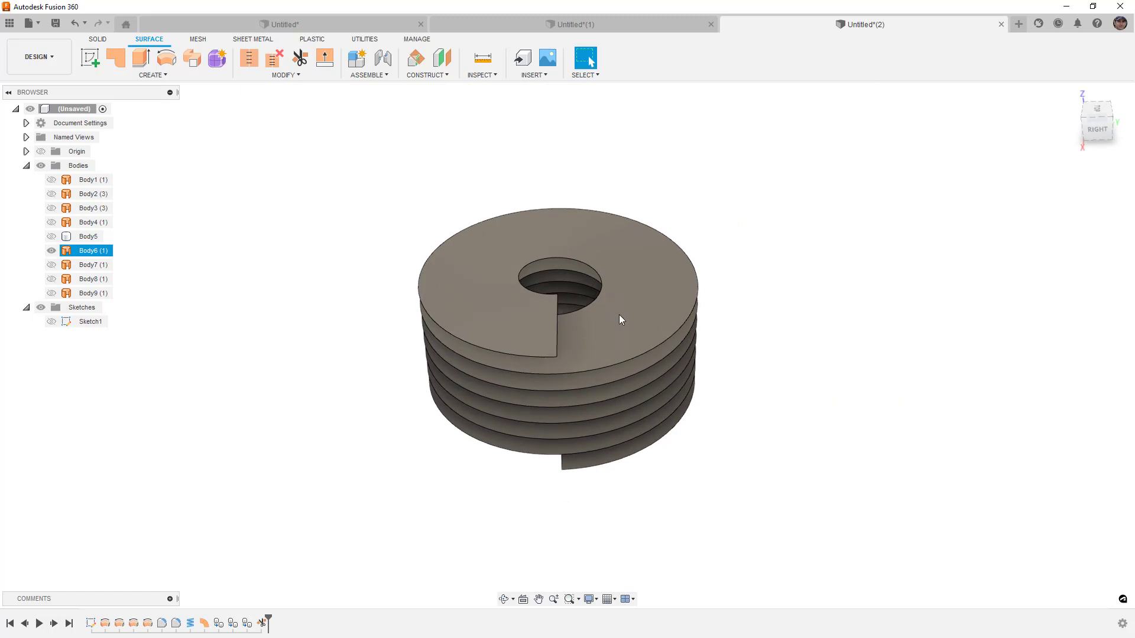
pyautogui.scroll(3, 545, 301)
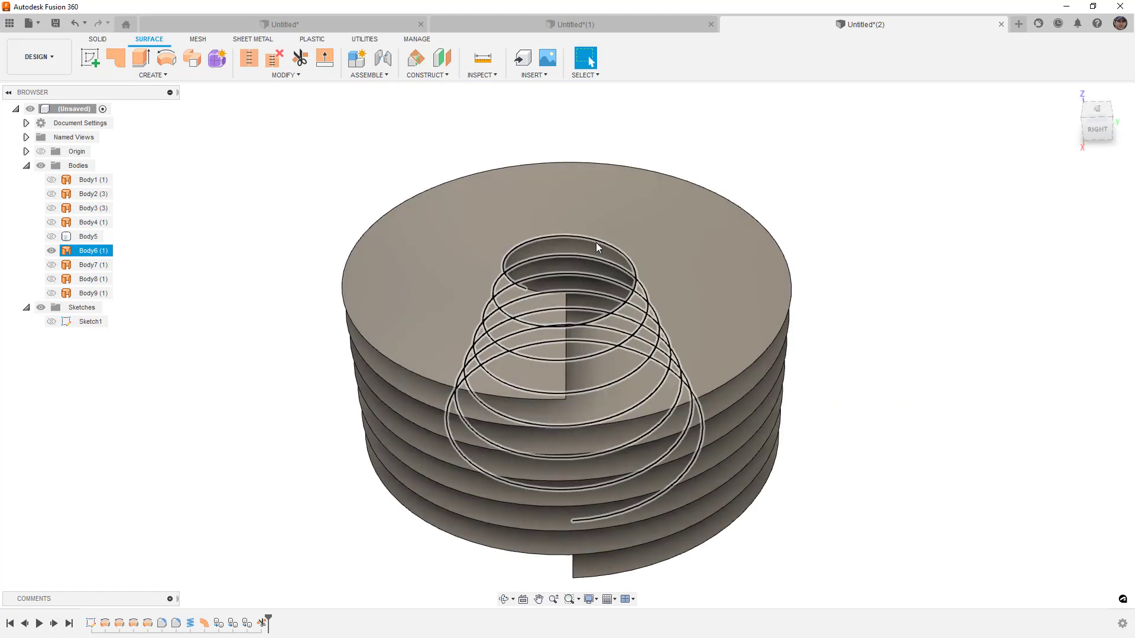
# - Add a Plane Along Path on the tapered helix edge at distance 1.00, its very end
pyautogui.click(471, 119)
pyautogui.click(445, 76)
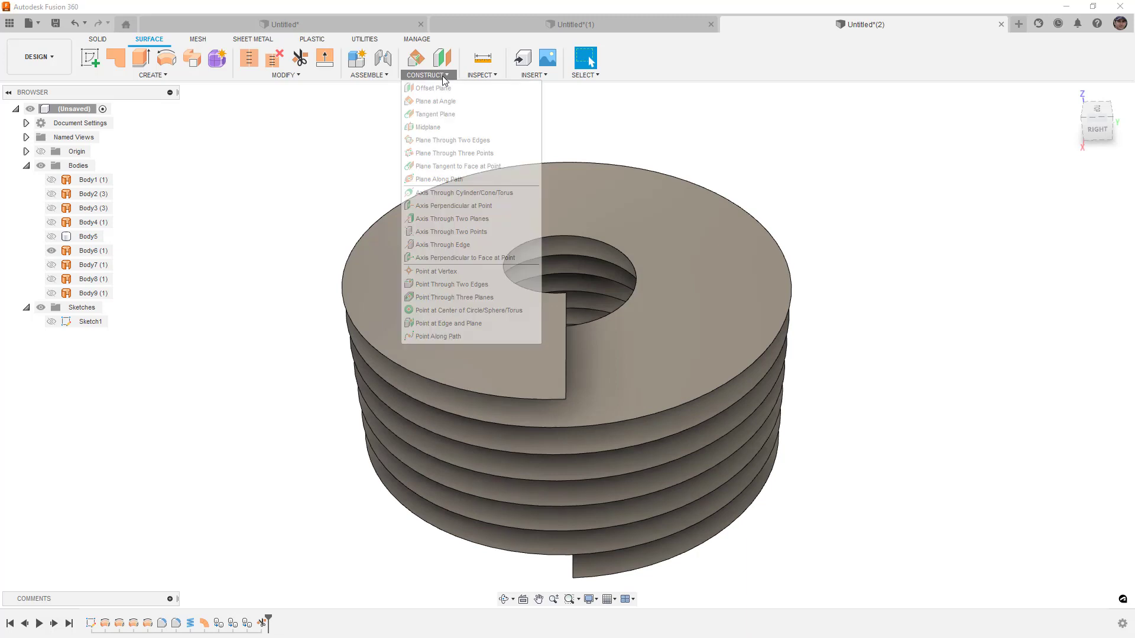
pyautogui.click(464, 179)
pyautogui.keyDown('shift'); pyautogui.moveTo(576, 579); pyautogui.dragTo(671, 378, button='middle'); pyautogui.keyUp('shift')
pyautogui.click(671, 379)
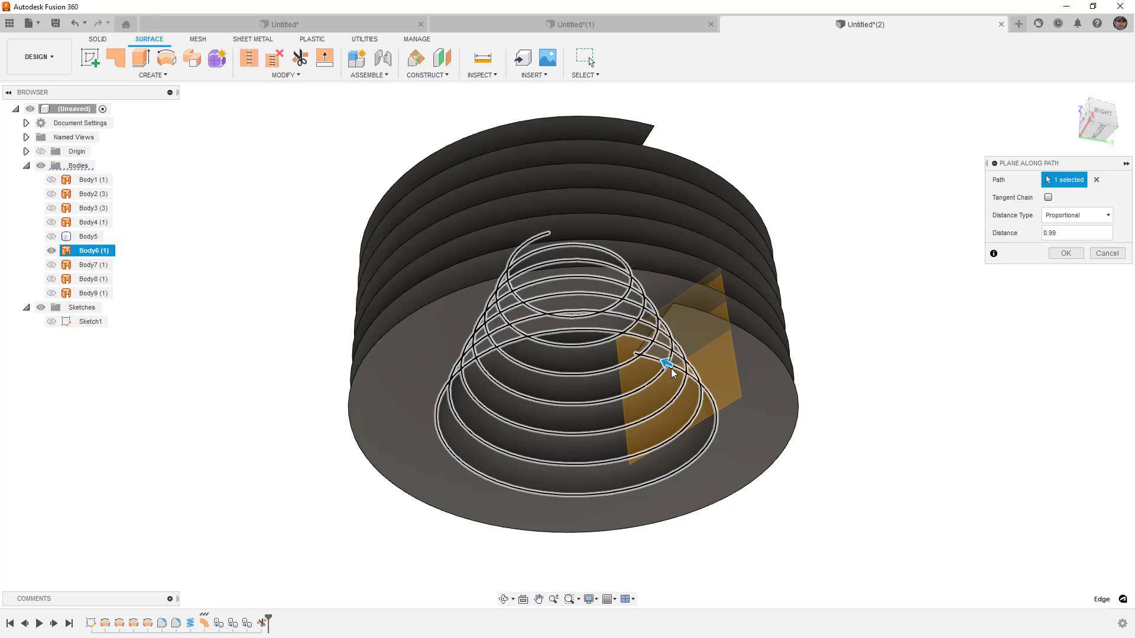
pyautogui.moveTo(632, 358); pyautogui.dragTo(618, 356)
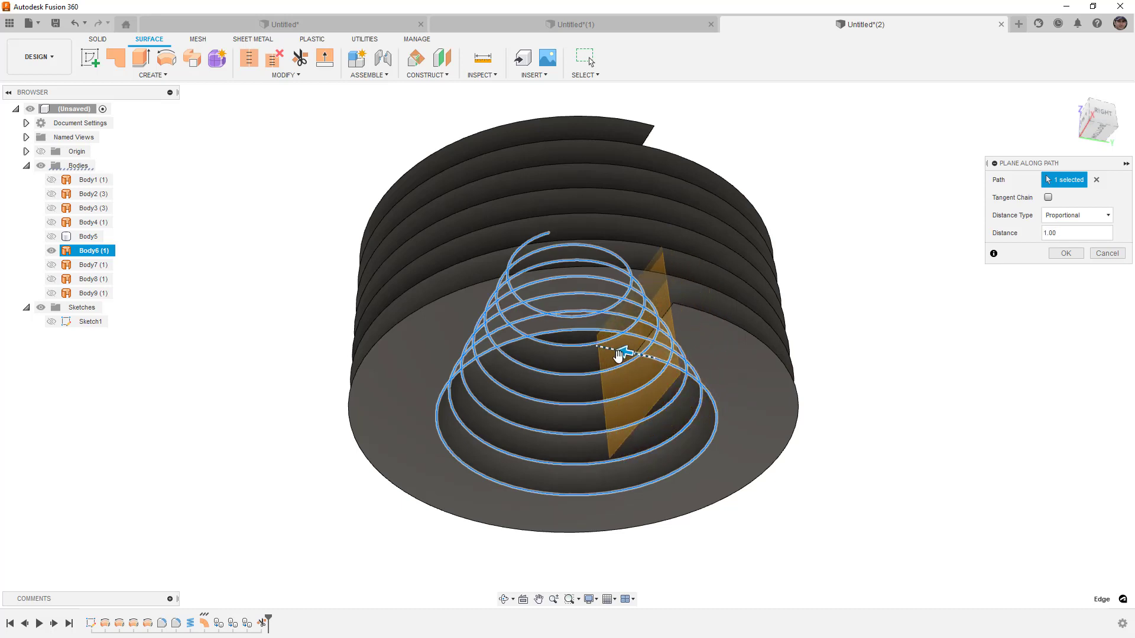
pyautogui.click(1064, 253)
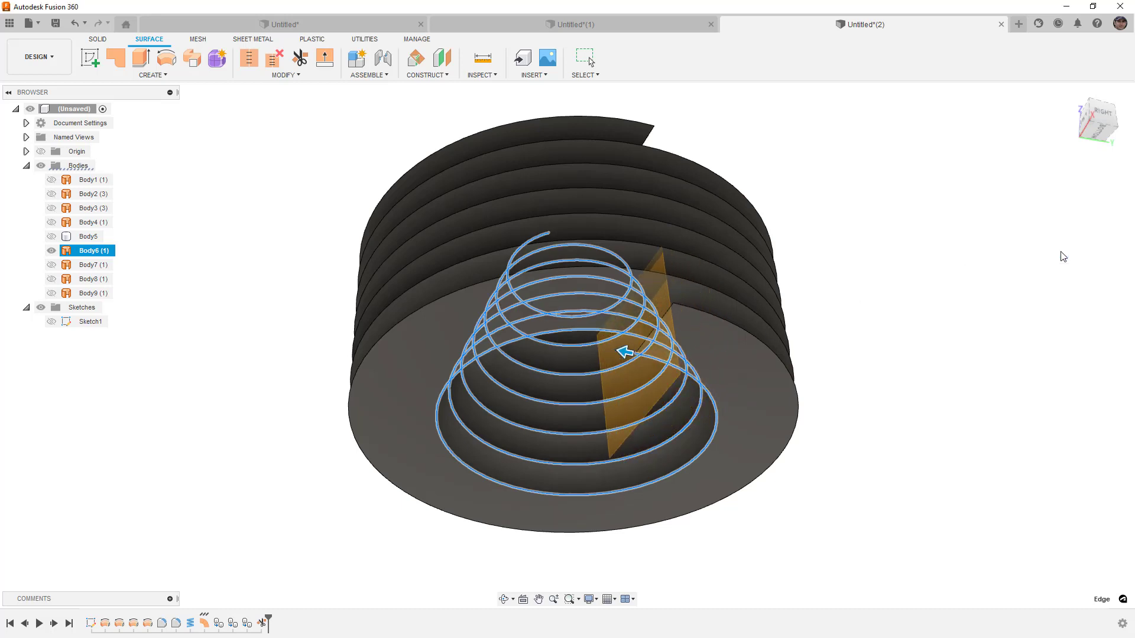
# - Sketch a small circle centred at the origin on Plane1 and finish the sketch
pyautogui.rightClick(630, 360)
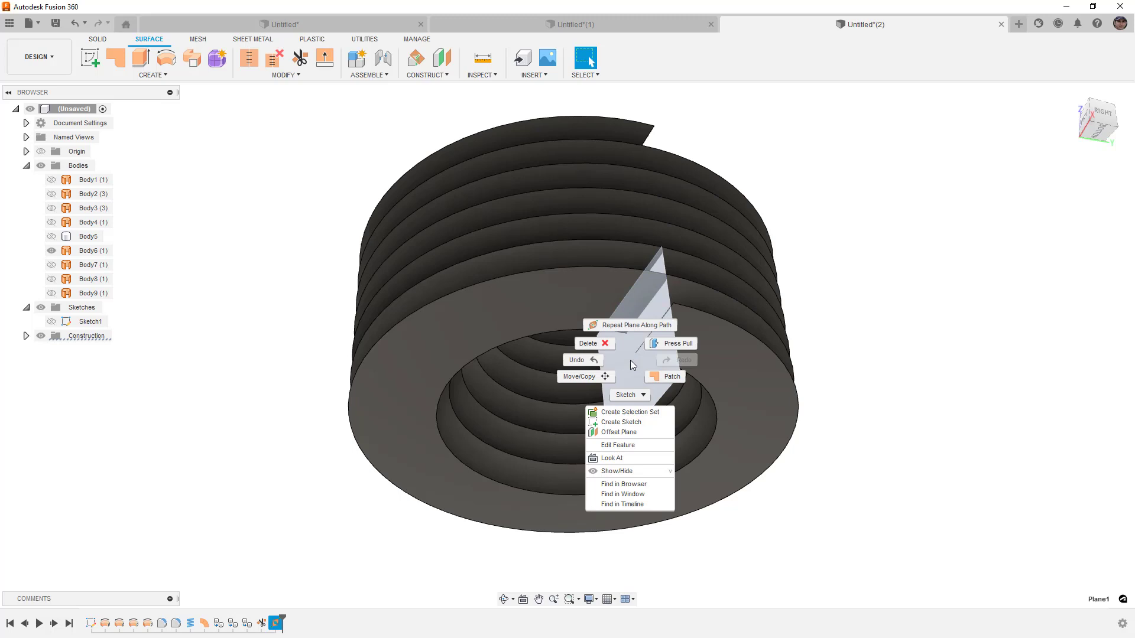
pyautogui.click(627, 395)
pyautogui.scroll(2, 593, 297)
pyautogui.press('c')
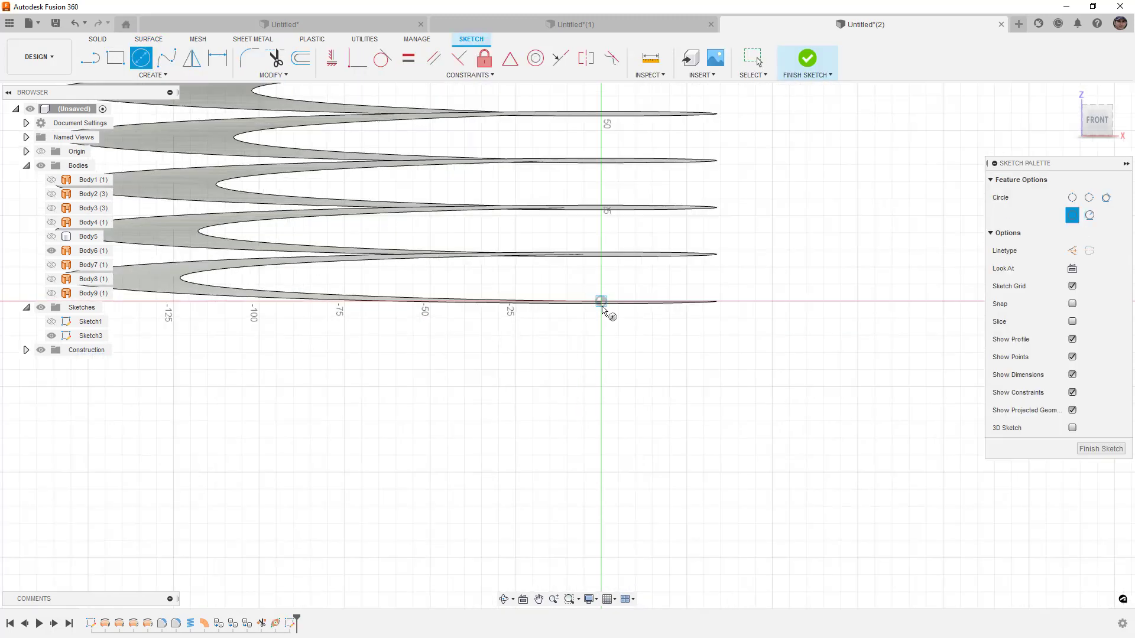
pyautogui.click(603, 304)
pyautogui.click(610, 317)
pyautogui.click(808, 63)
pyautogui.keyDown('shift'); pyautogui.moveTo(672, 281); pyautogui.dragTo(666, 331, button='middle'); pyautogui.keyUp('shift')
pyautogui.click(98, 39)
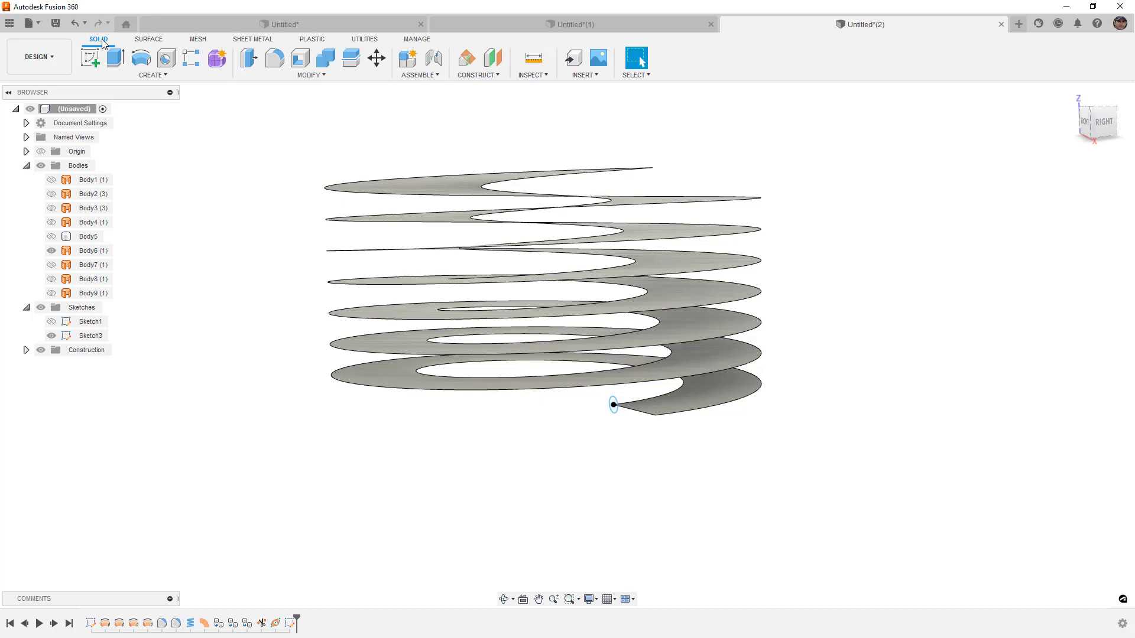
# - Sweep the small circle along the tapered helix edge into coil Body10, then hide Body6
pyautogui.click(156, 77)
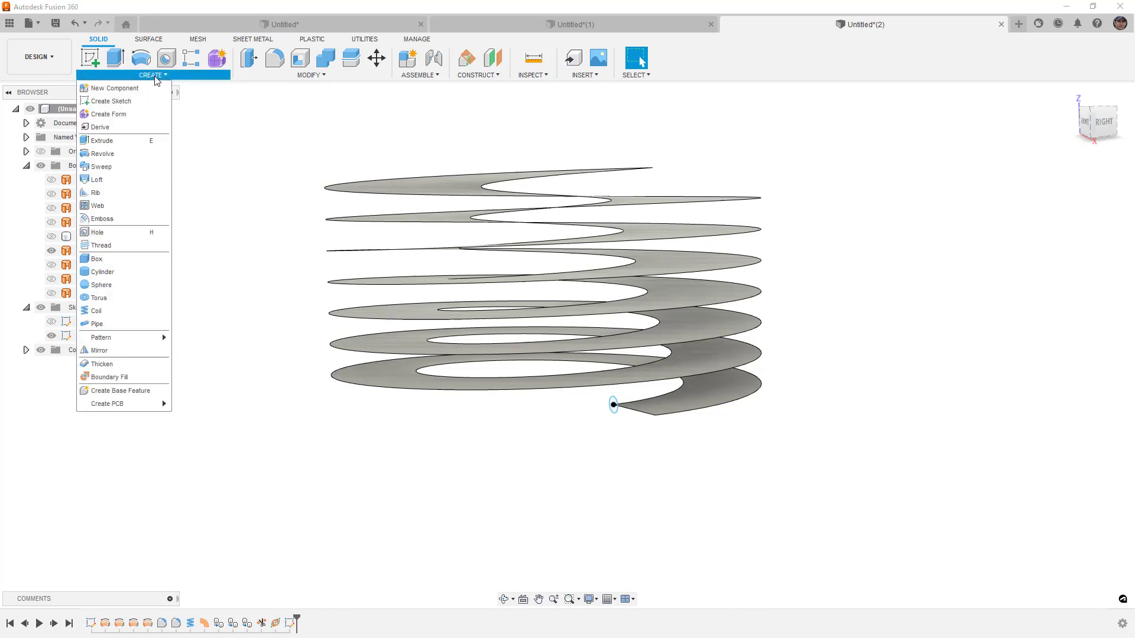
pyautogui.click(112, 167)
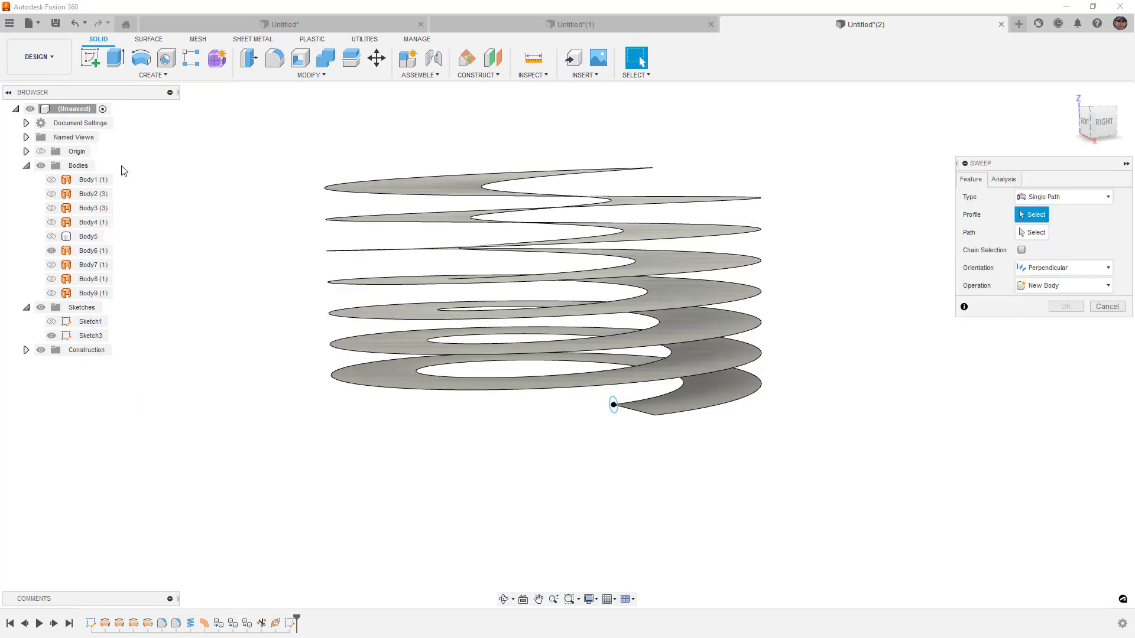
pyautogui.scroll(3, 603, 414)
pyautogui.click(622, 401)
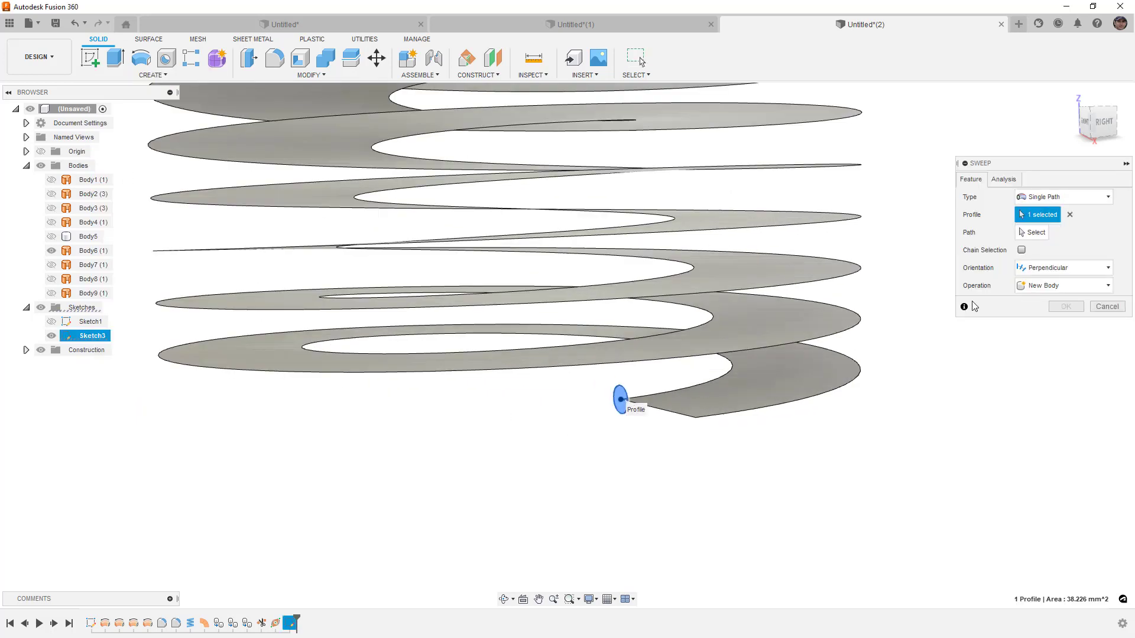
pyautogui.click(1031, 233)
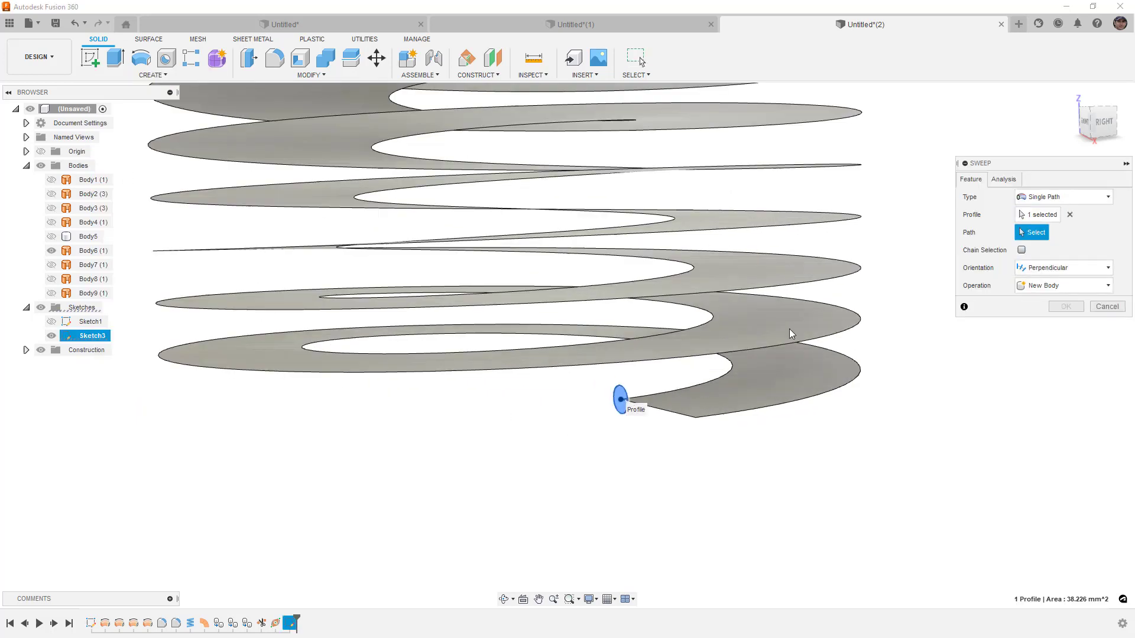
pyautogui.click(683, 392)
pyautogui.scroll(-5, 576, 350)
pyautogui.keyDown('shift'); pyautogui.moveTo(577, 350); pyautogui.dragTo(558, 266, button='middle'); pyautogui.keyUp('shift')
pyautogui.scroll(5, 557, 266)
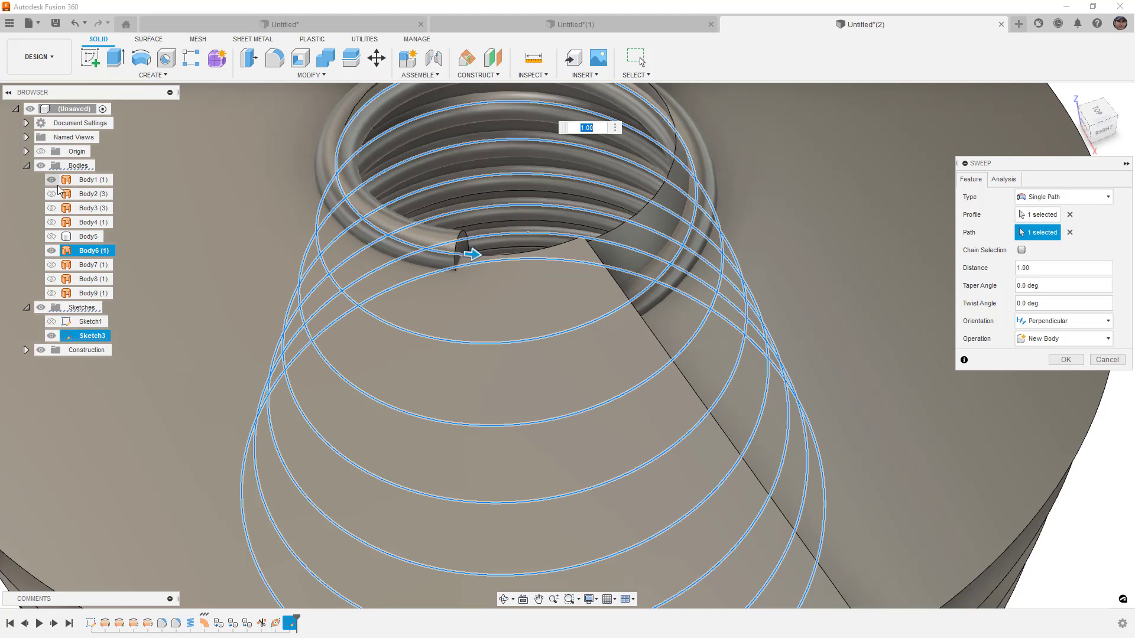
pyautogui.press('Return')
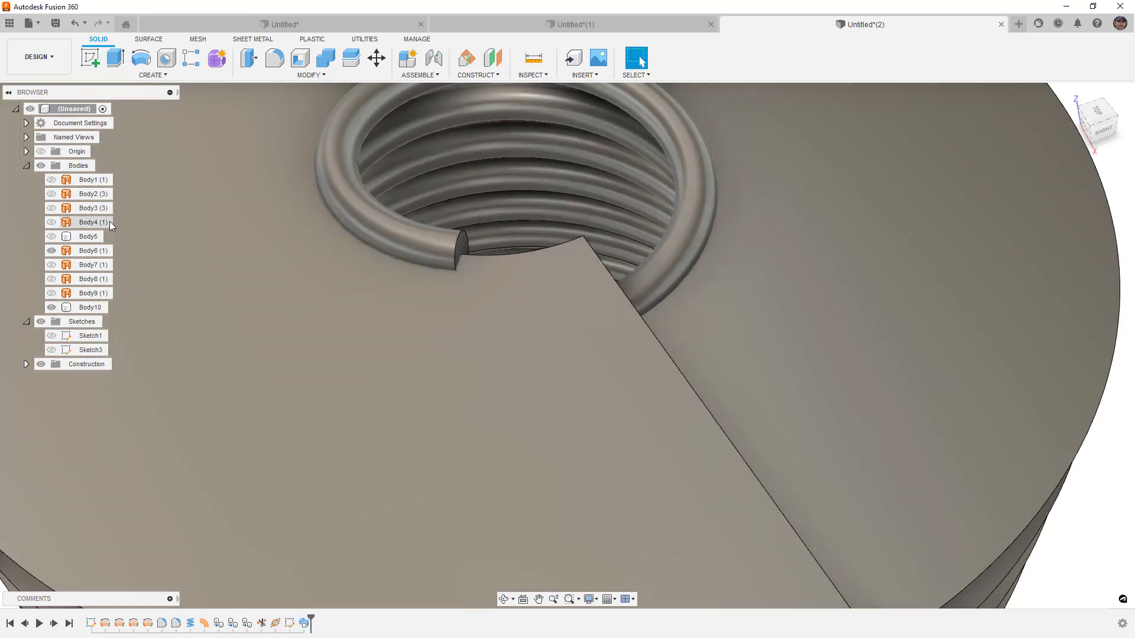
pyautogui.click(52, 251)
# - Hide coil Body10 and show the Body7 helical surfaces with the curved inner surface Body2
pyautogui.click(77, 307)
pyautogui.scroll(-5, 438, 338)
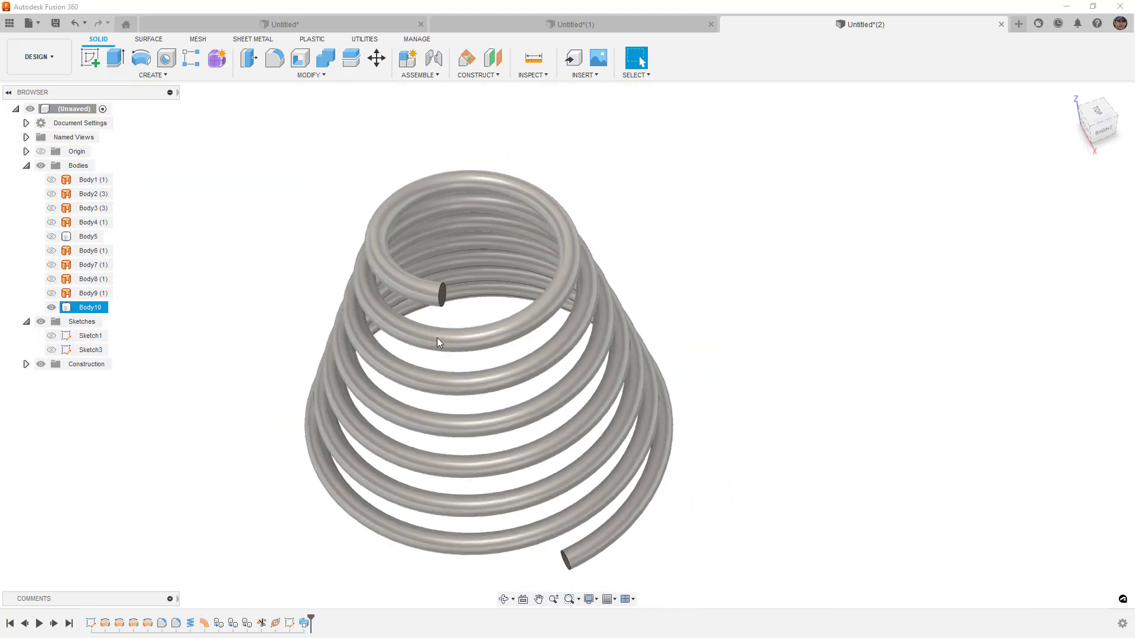
pyautogui.keyDown('shift'); pyautogui.moveTo(591, 406); pyautogui.dragTo(585, 379, button='middle'); pyautogui.keyUp('shift')
pyautogui.click(52, 307)
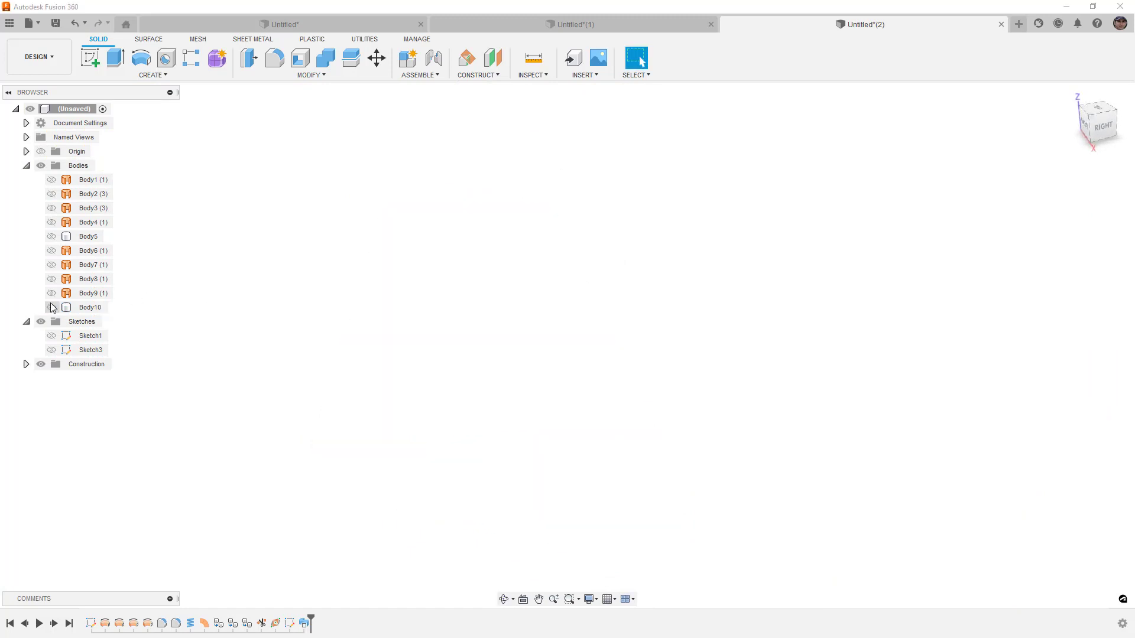
pyautogui.click(52, 264)
pyautogui.click(52, 264)
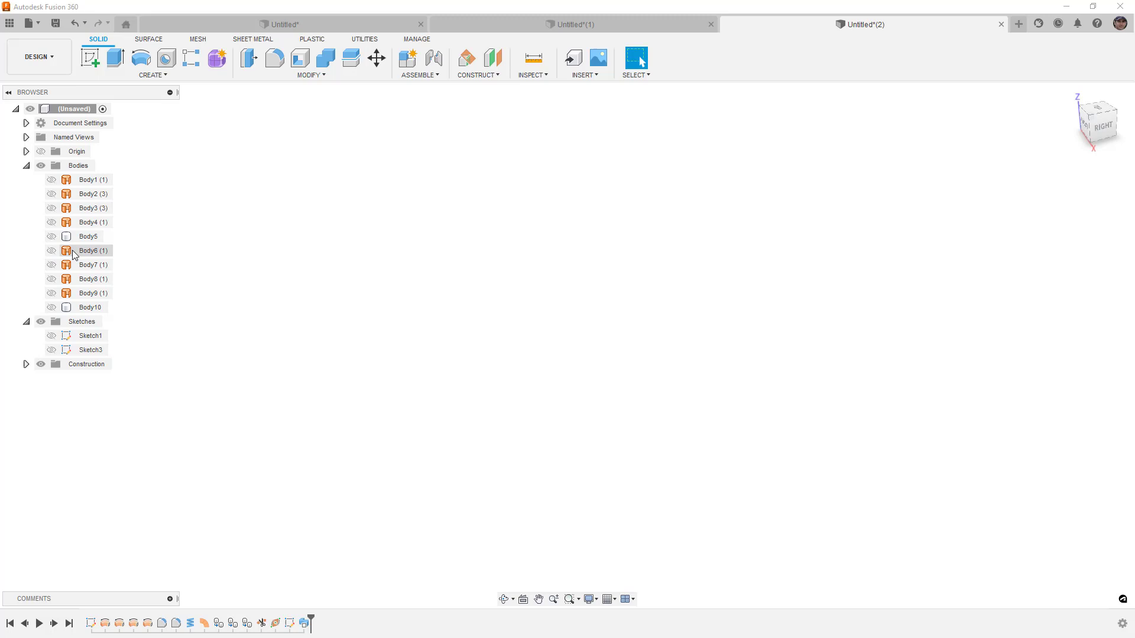
pyautogui.click(52, 264)
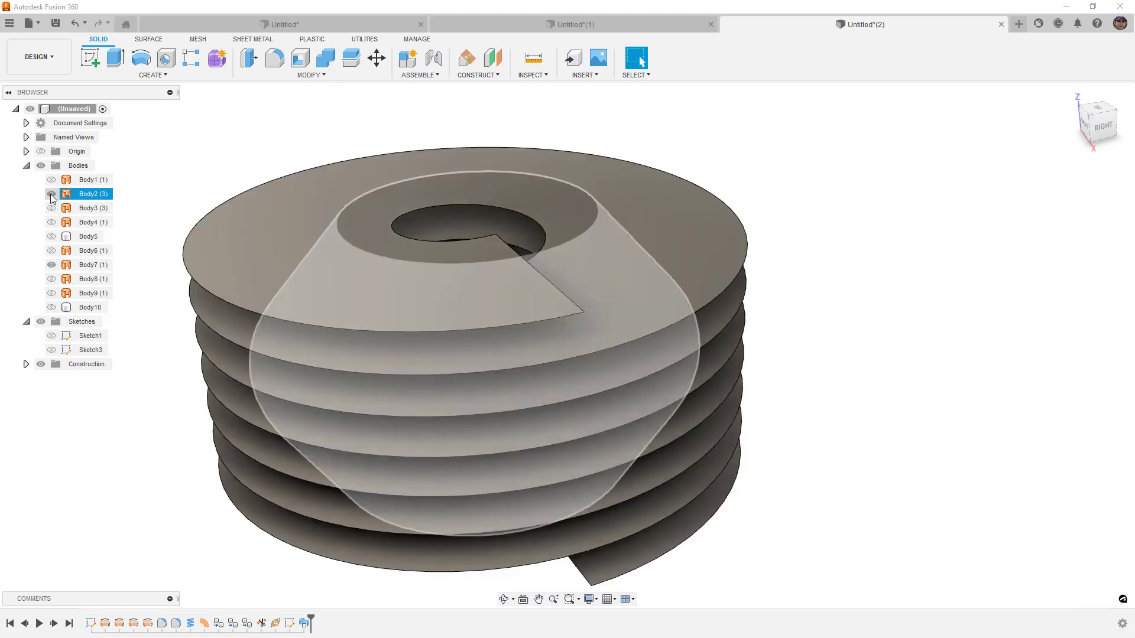
pyautogui.click(52, 194)
pyautogui.keyDown('shift'); pyautogui.moveTo(367, 156); pyautogui.dragTo(402, 145, button='middle'); pyautogui.keyUp('shift')
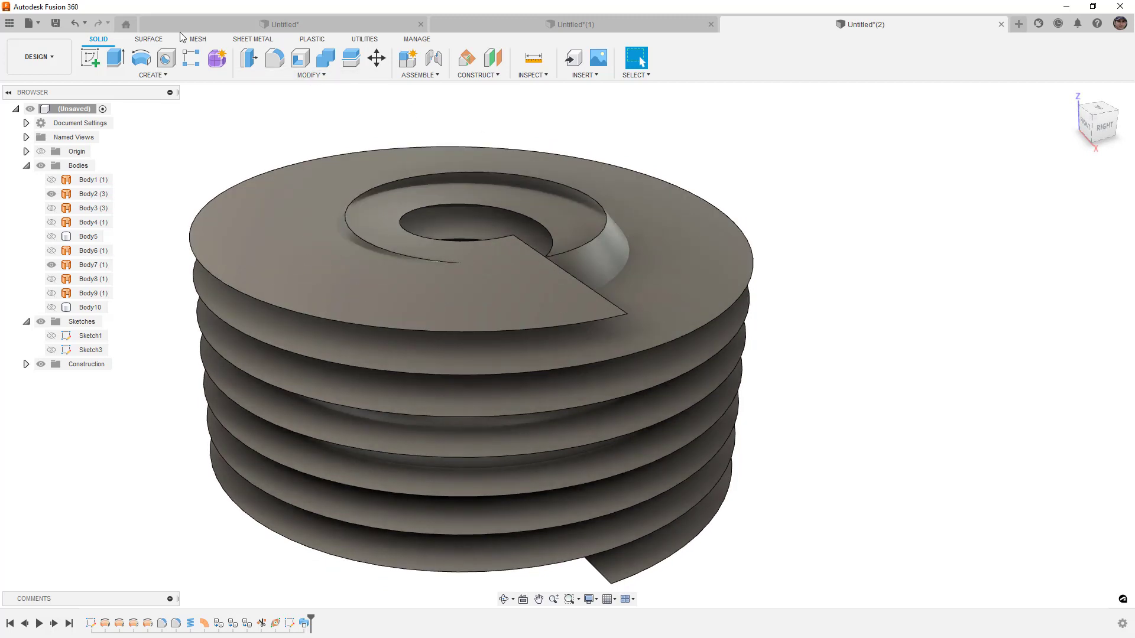
# - Extend Body2's upper groove edge upward by 10 mm
pyautogui.click(155, 39)
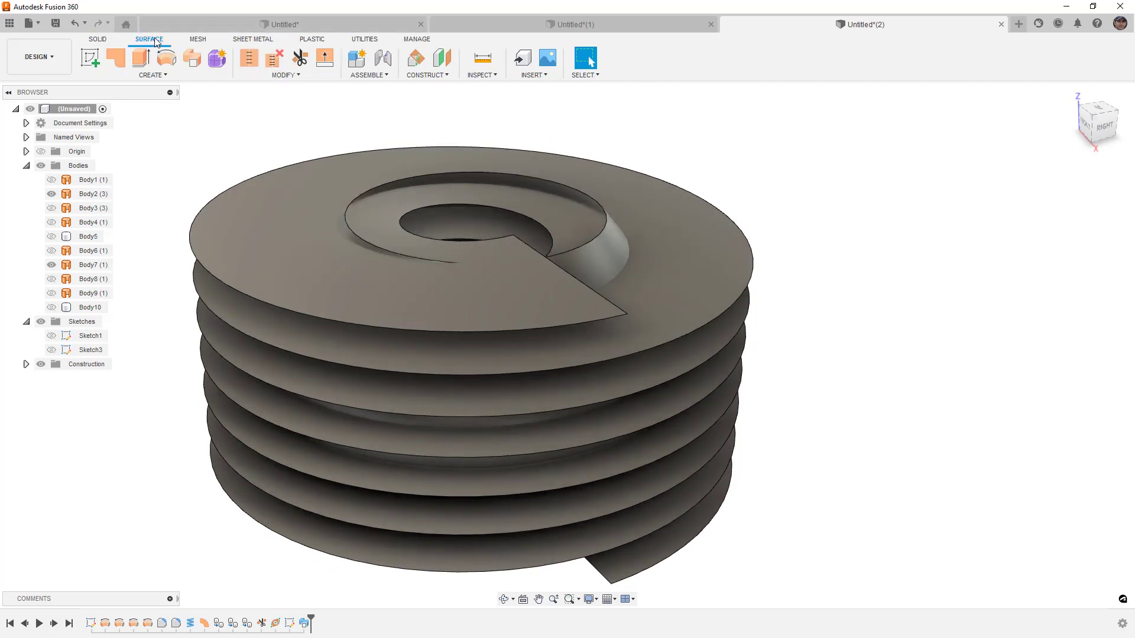
pyautogui.click(324, 59)
pyautogui.click(591, 239)
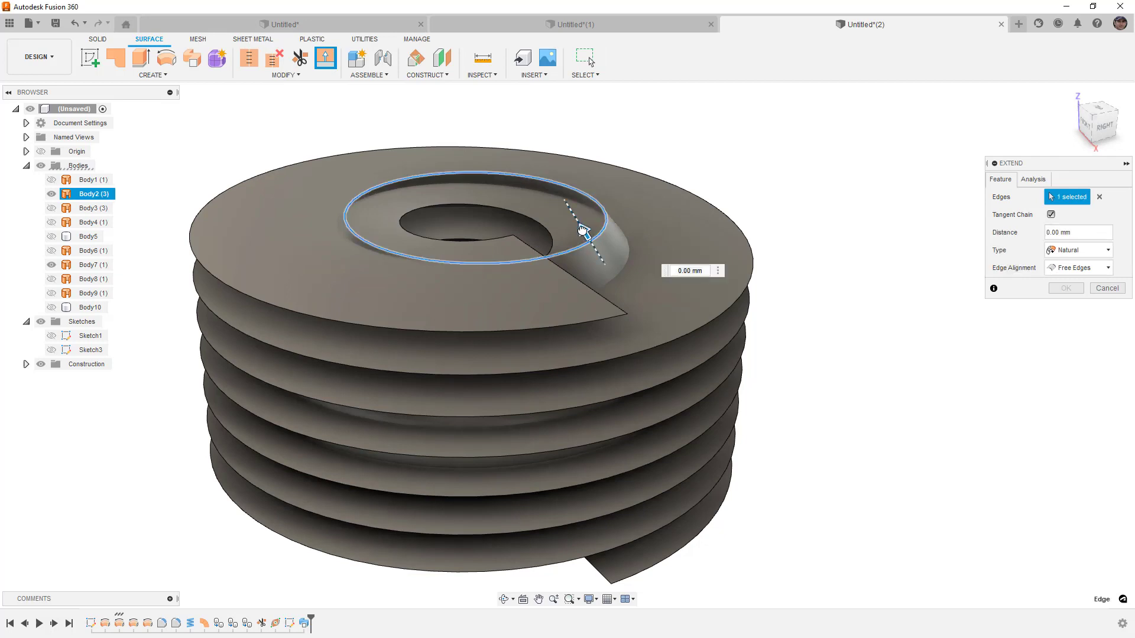
pyautogui.moveTo(581, 229); pyautogui.dragTo(569, 207)
pyautogui.keyDown('shift'); pyautogui.moveTo(768, 289); pyautogui.dragTo(783, 322, button='middle'); pyautogui.keyUp('shift')
pyautogui.click(1064, 288)
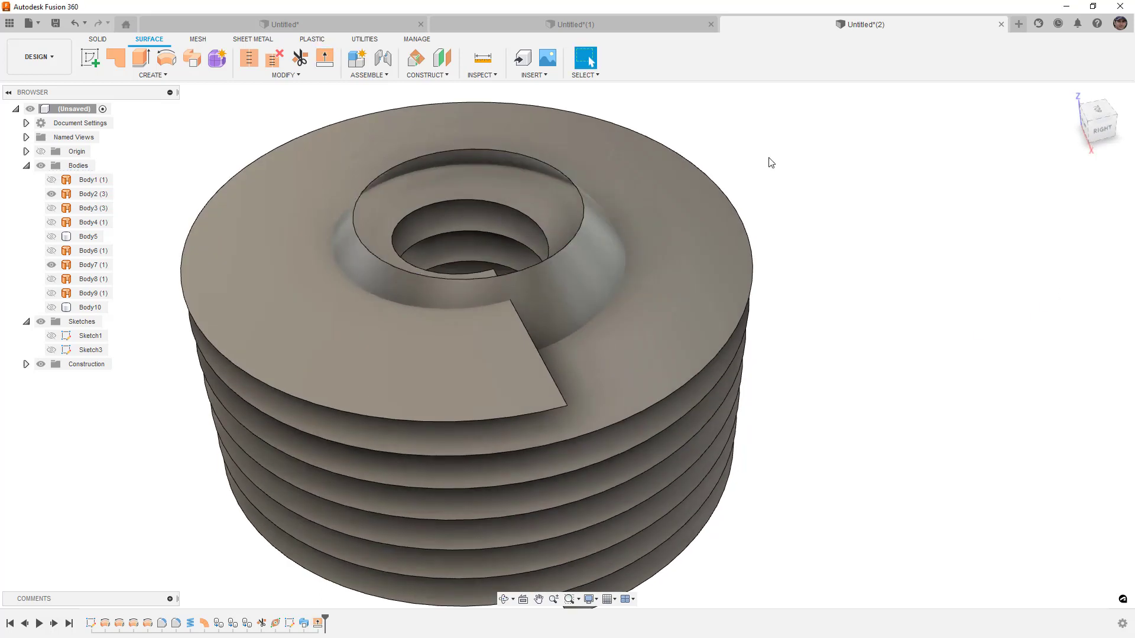
# - Trim the Body7 spiral surface with the dome Body2, removing the inner region
pyautogui.click(300, 57)
pyautogui.click(599, 217)
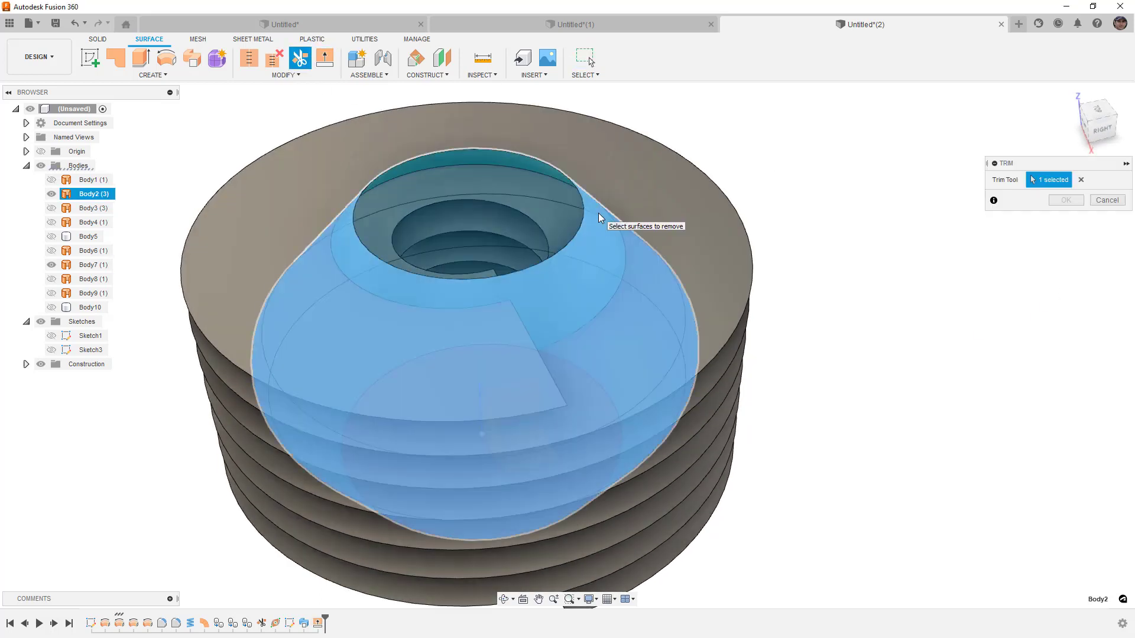
pyautogui.click(562, 217)
pyautogui.click(1064, 201)
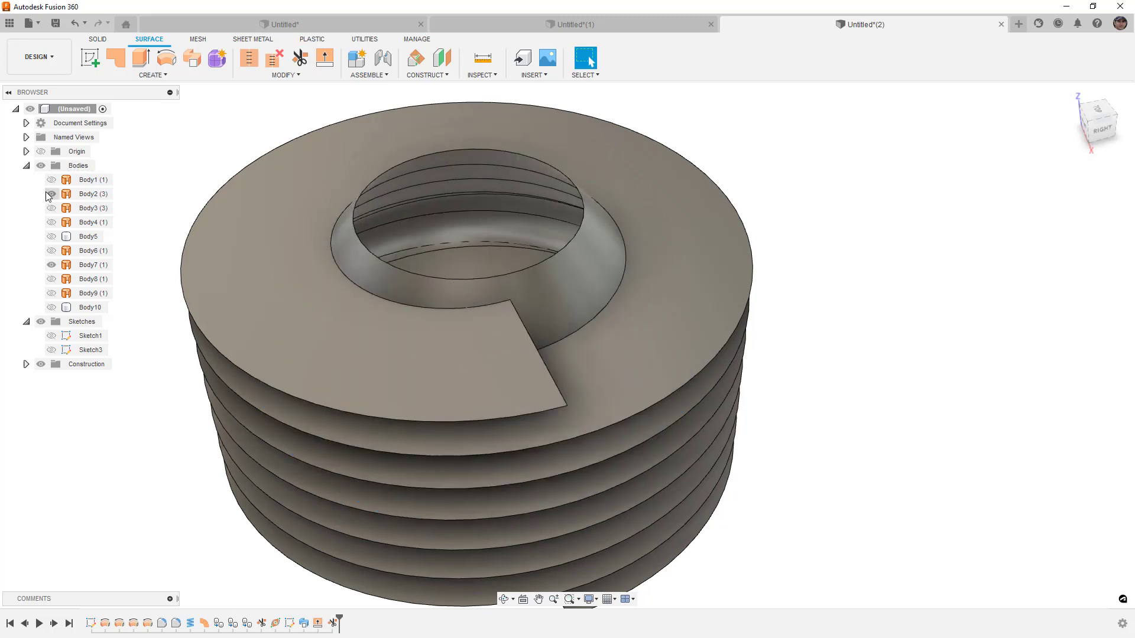
# - Hide Body2 and add a Plane Along Path at the end of the trimmed spiral edge
pyautogui.click(51, 194)
pyautogui.click(427, 75)
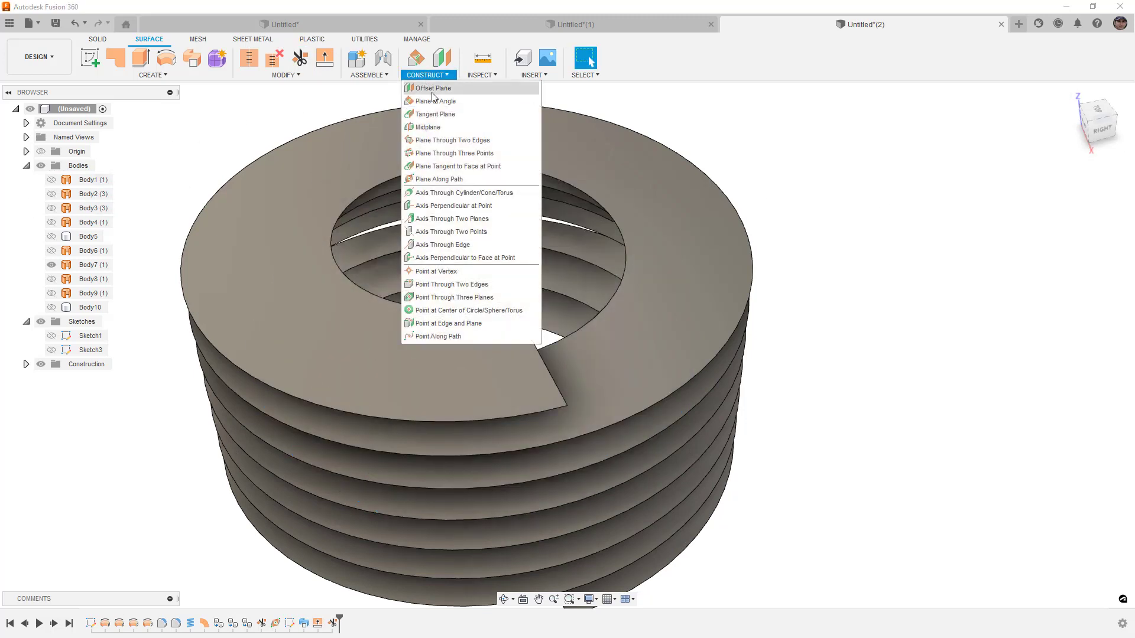
pyautogui.click(439, 179)
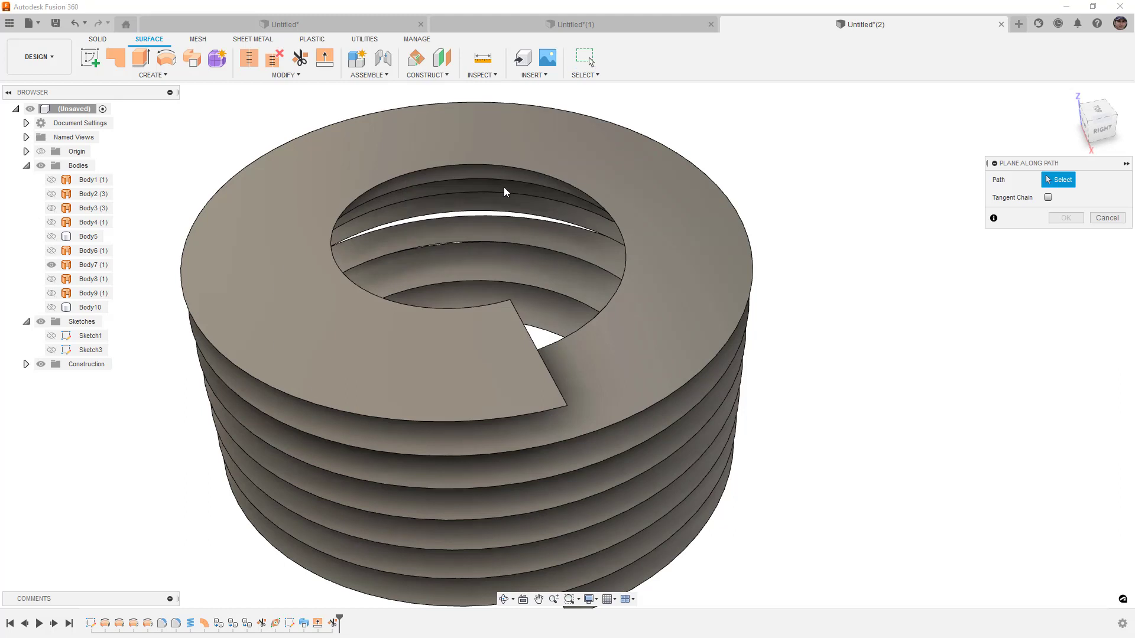
pyautogui.click(547, 175)
pyautogui.moveTo(535, 178); pyautogui.dragTo(506, 292)
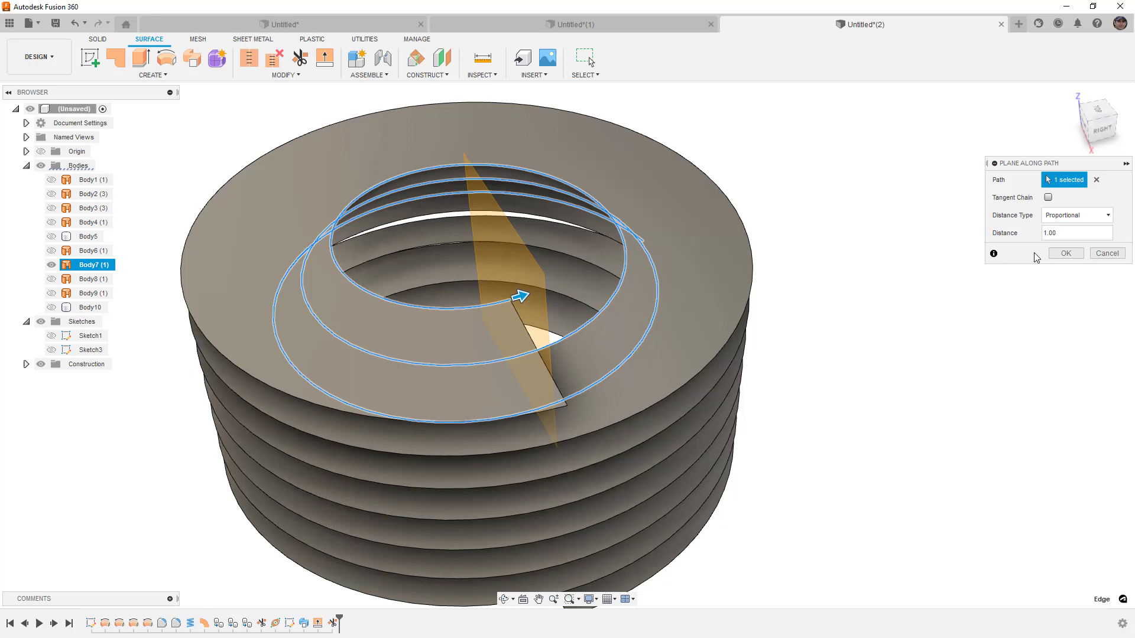
pyautogui.click(1065, 253)
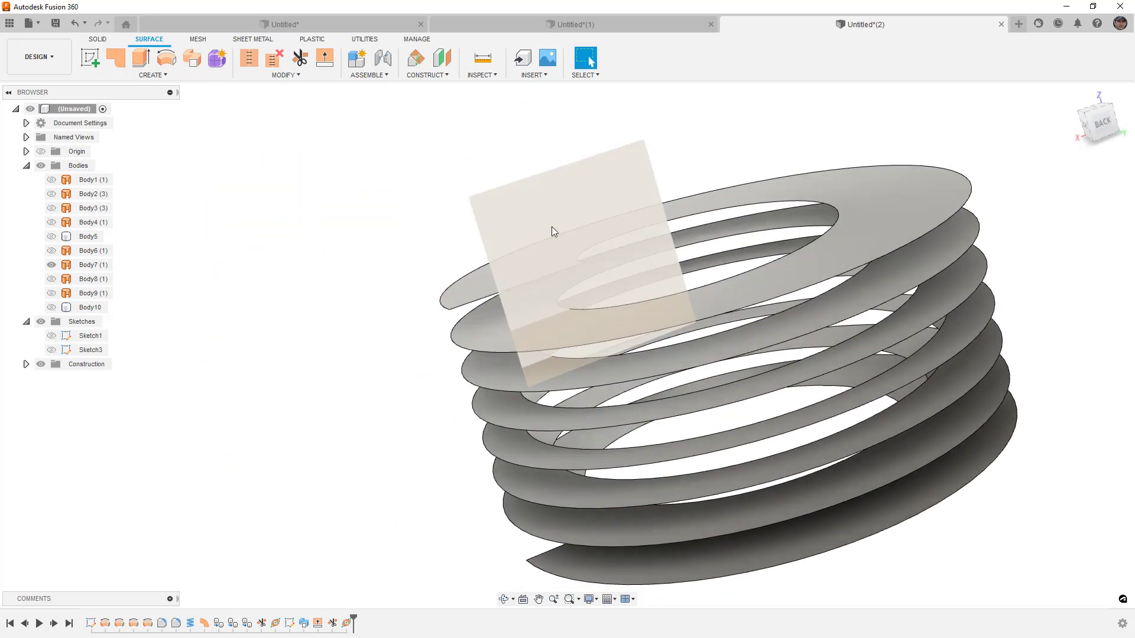
# - Sketch a small circle on the new Plane2 and finish the sketch
pyautogui.rightClick(555, 224)
pyautogui.click(559, 273)
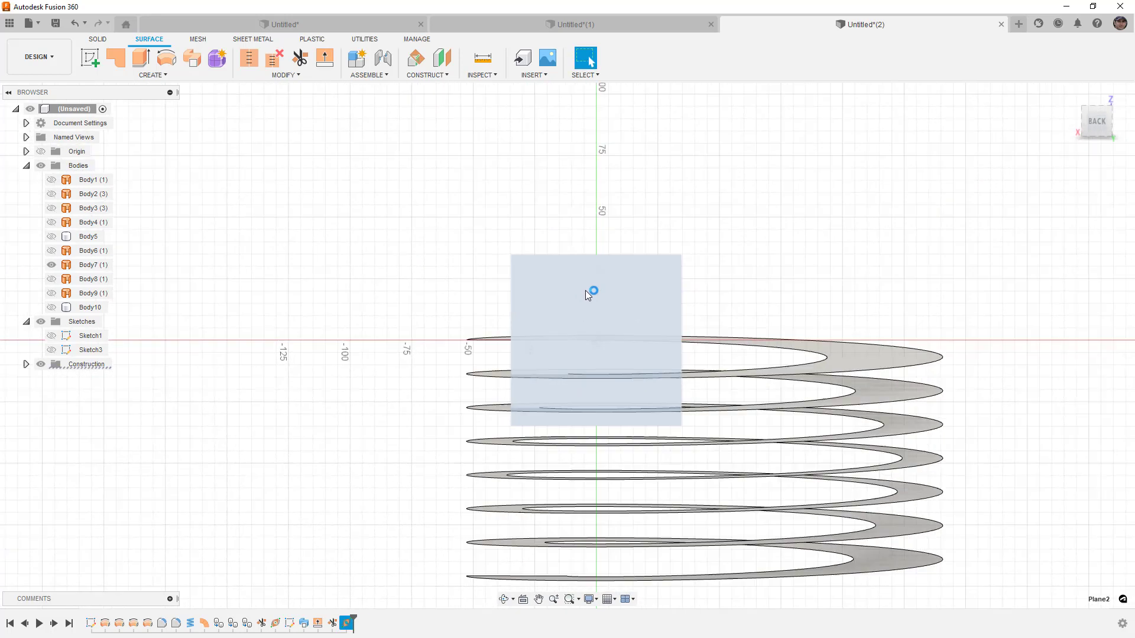
pyautogui.press('c')
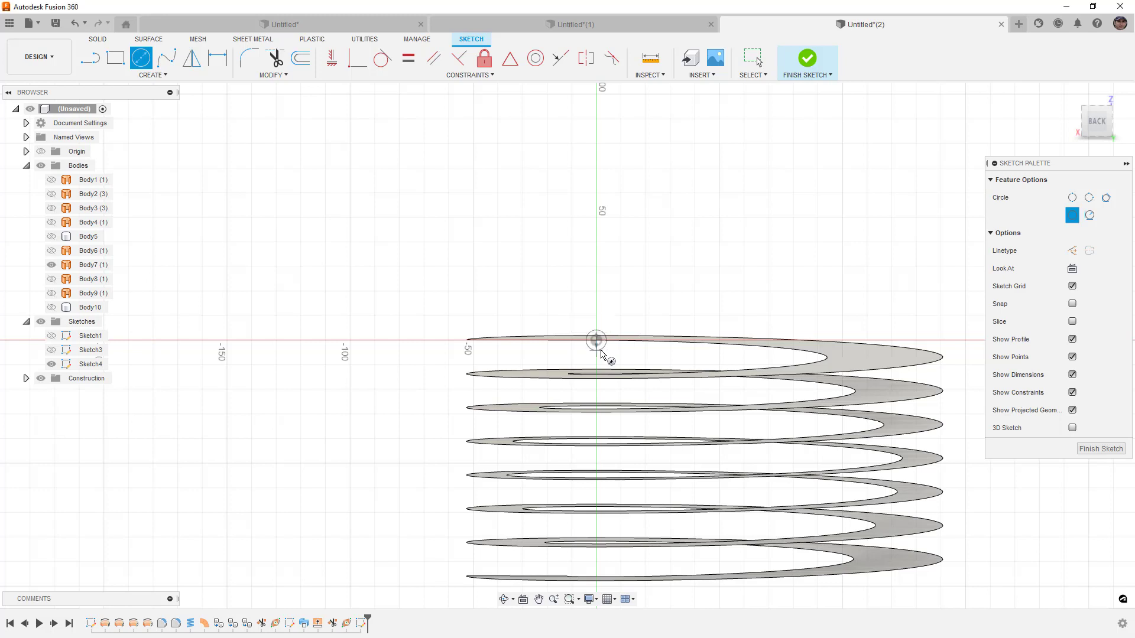
pyautogui.click(807, 59)
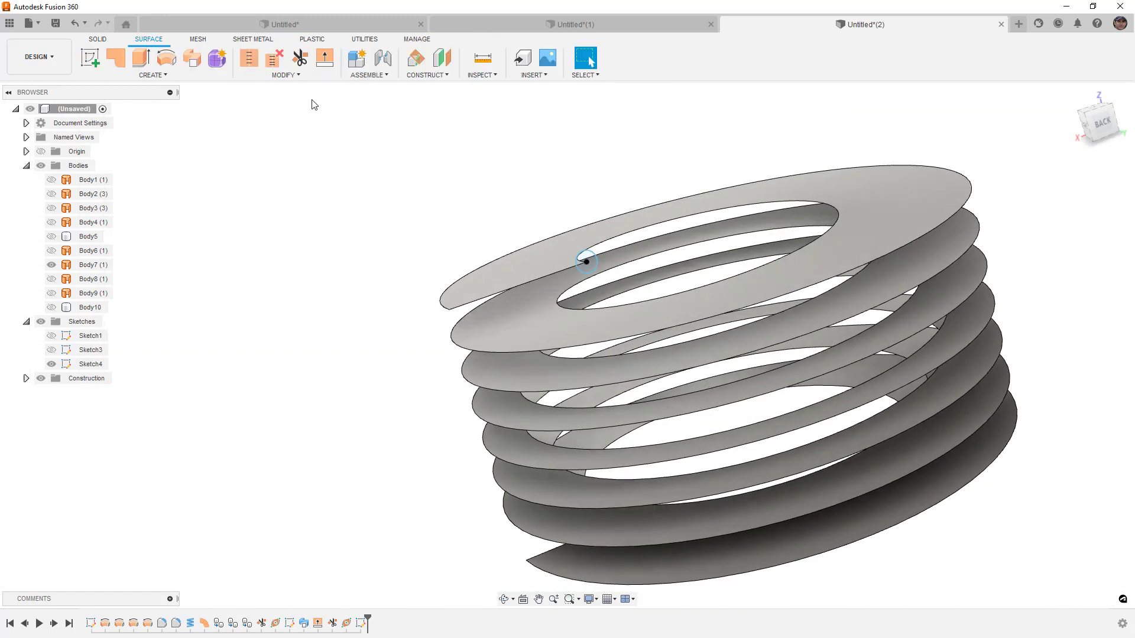
# - Sweep Sketch4's circle along Body7's trimmed spiral edge into coil Body11, then hide Body7
pyautogui.click(98, 39)
pyautogui.click(152, 75)
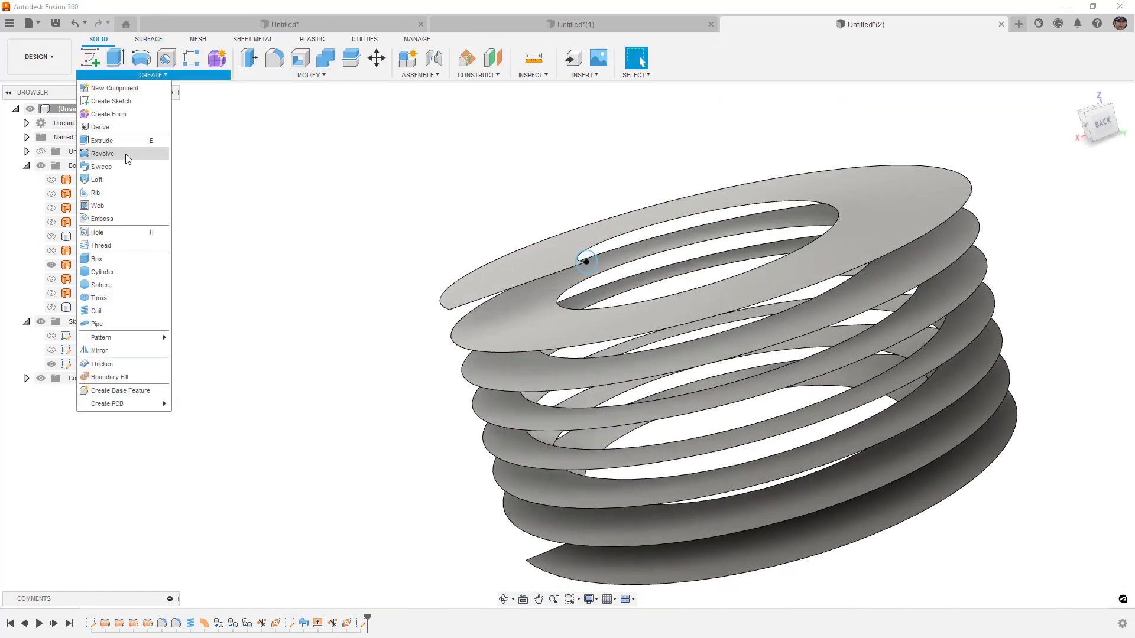
pyautogui.click(135, 172)
pyautogui.scroll(4, 591, 266)
pyautogui.click(570, 251)
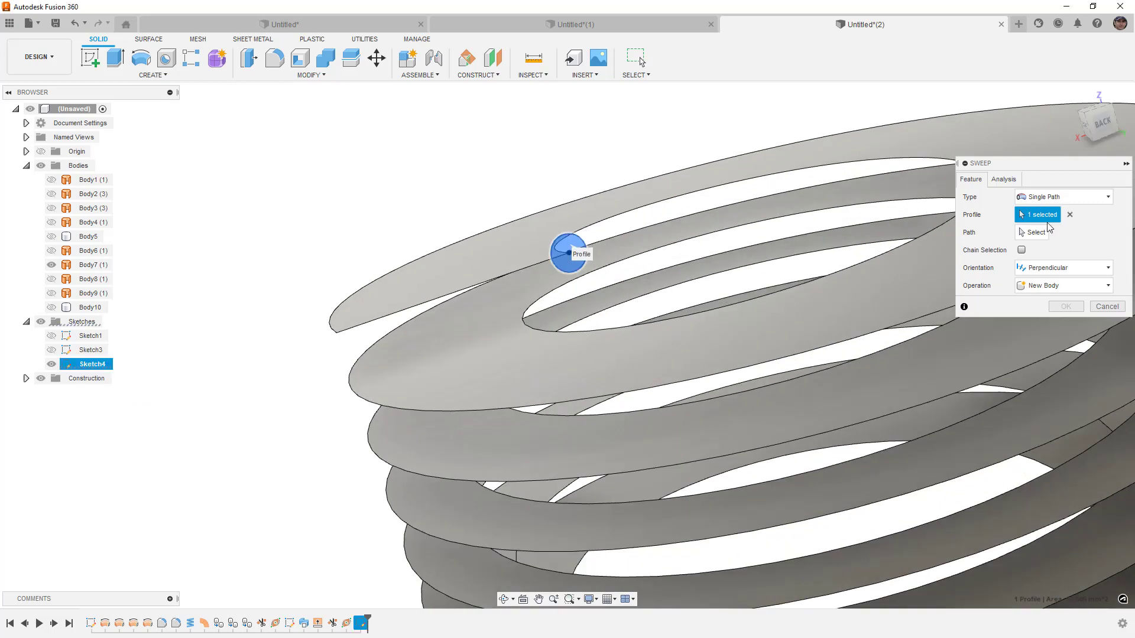
pyautogui.click(1035, 232)
pyautogui.click(664, 208)
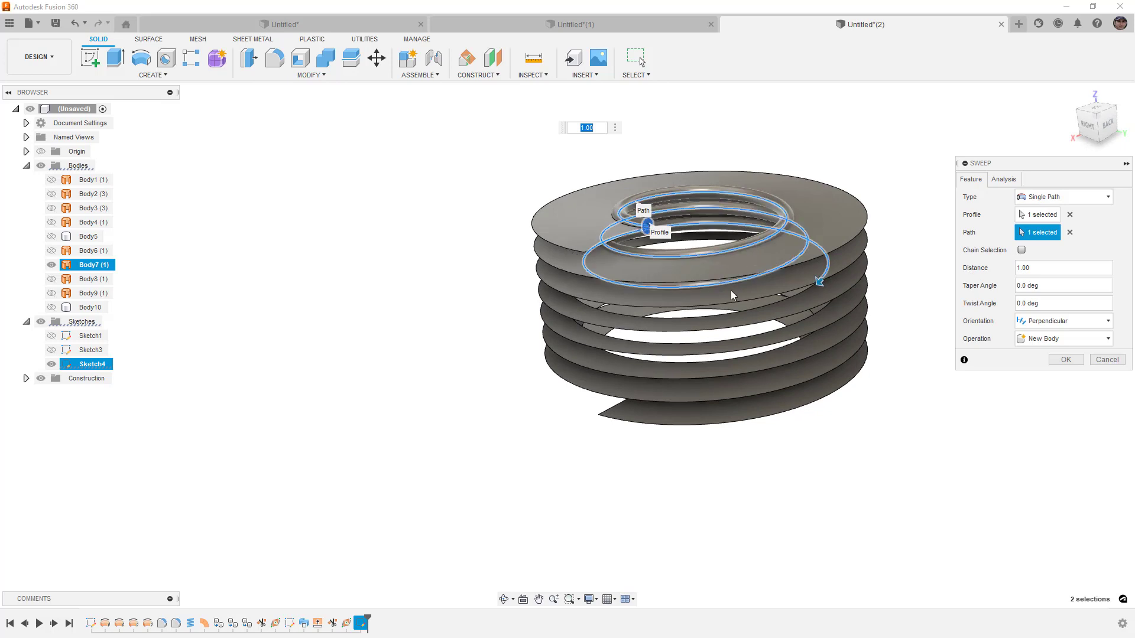
pyautogui.scroll(3, 792, 299)
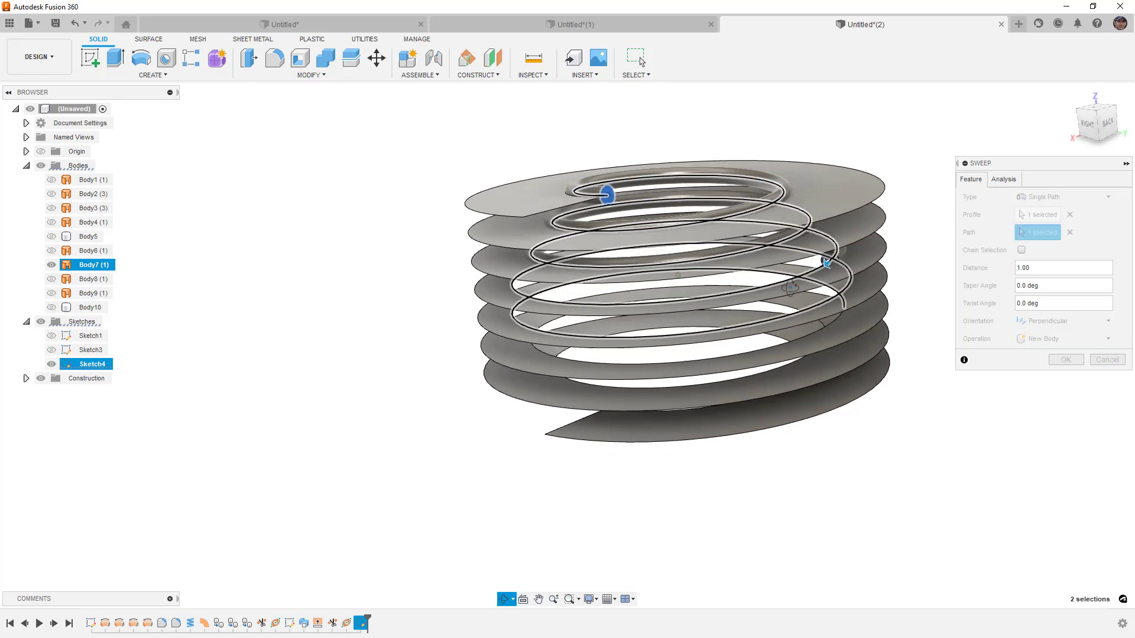
pyautogui.scroll(3, 827, 281)
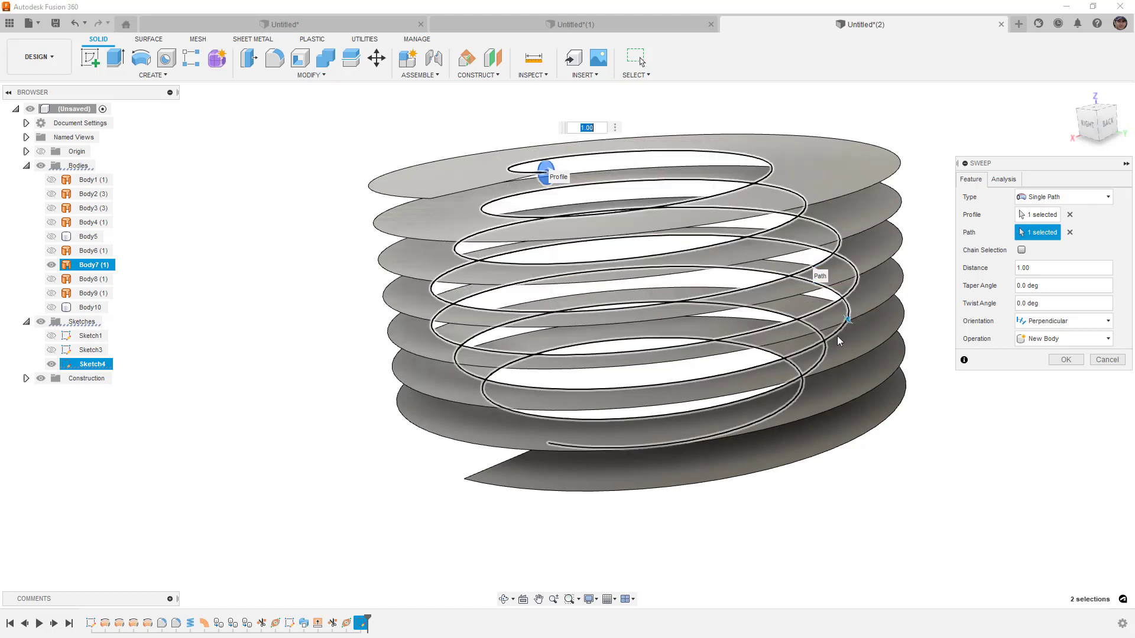
pyautogui.moveTo(867, 407)
pyautogui.keyDown('shift'); pyautogui.mouseDown(button='middle')
pyautogui.moveTo(864, 380)
pyautogui.moveTo(872, 395)
pyautogui.mouseUp(button='middle'); pyautogui.keyUp('shift')
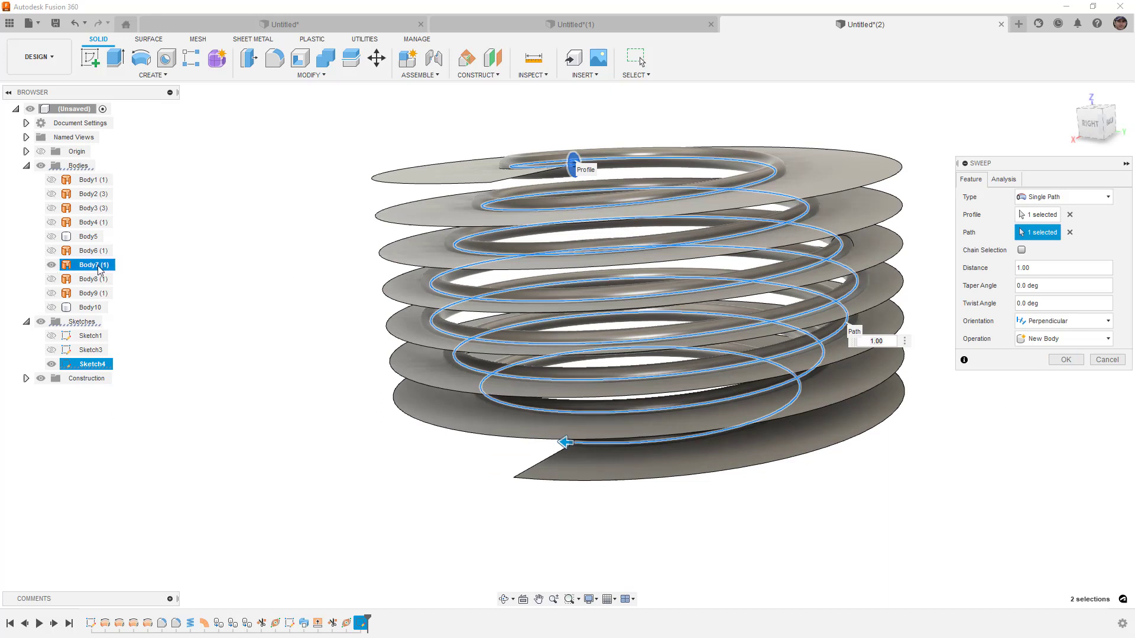
pyautogui.click(1066, 359)
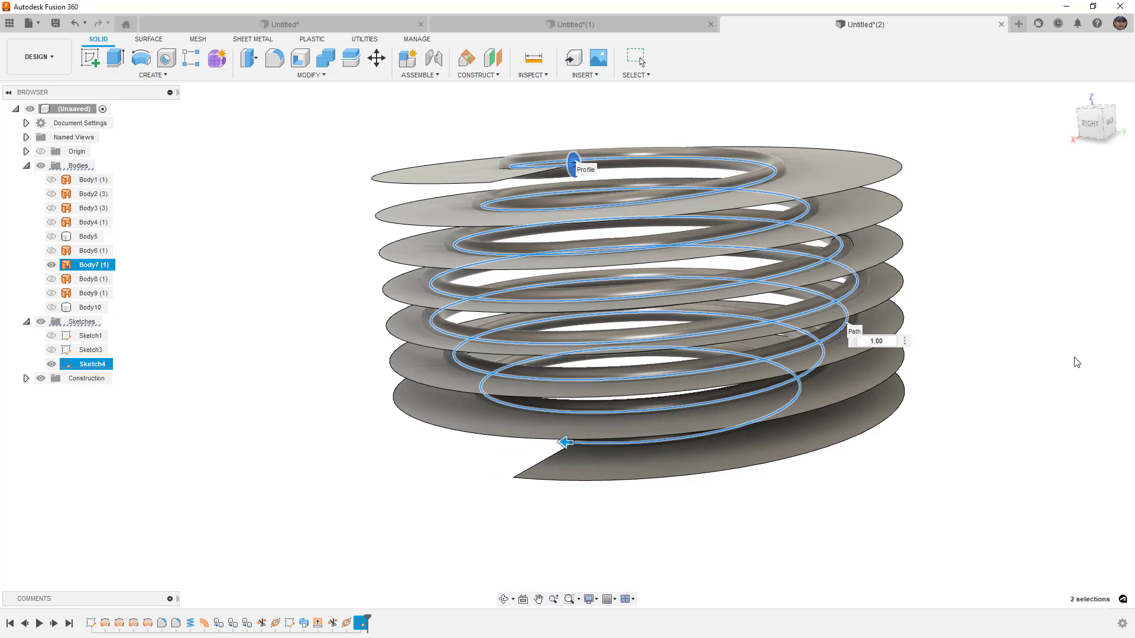
pyautogui.click(51, 265)
# - Hide coils Body10 and Body11, show Body3 and spiral surface Body8, and select Body8
pyautogui.click(1088, 127)
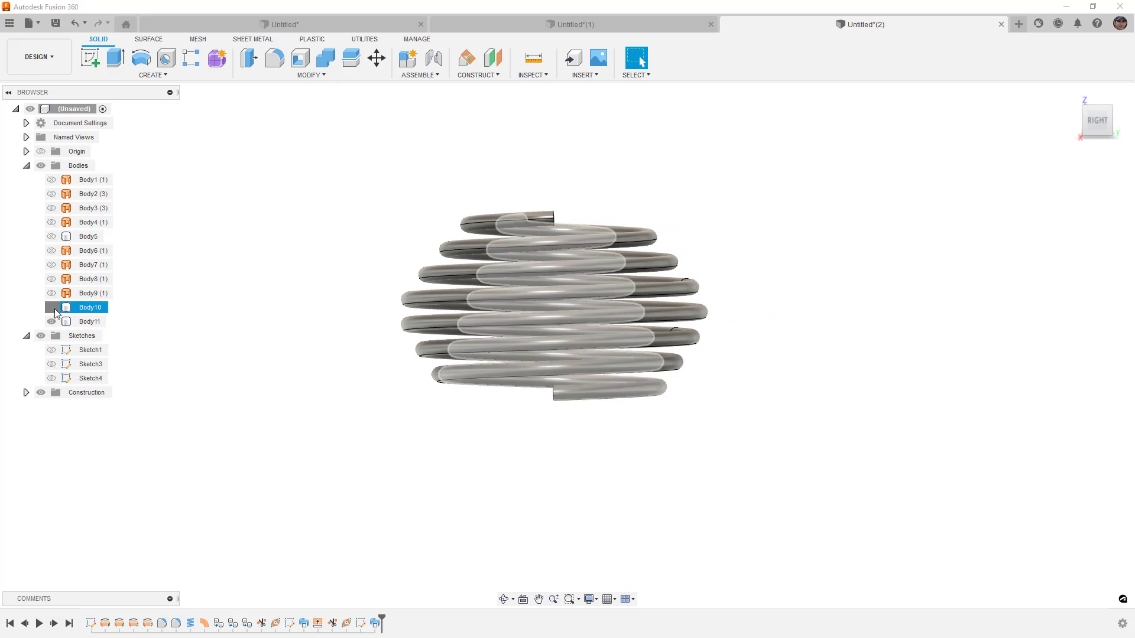
pyautogui.click(52, 308)
pyautogui.click(52, 322)
pyautogui.click(52, 322)
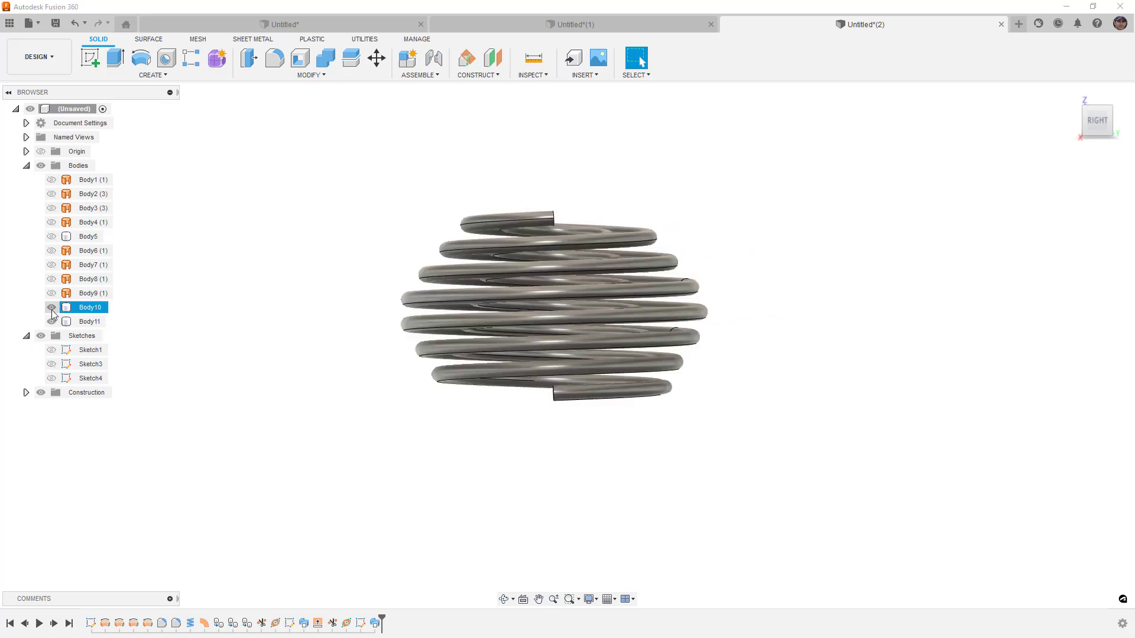
pyautogui.click(52, 308)
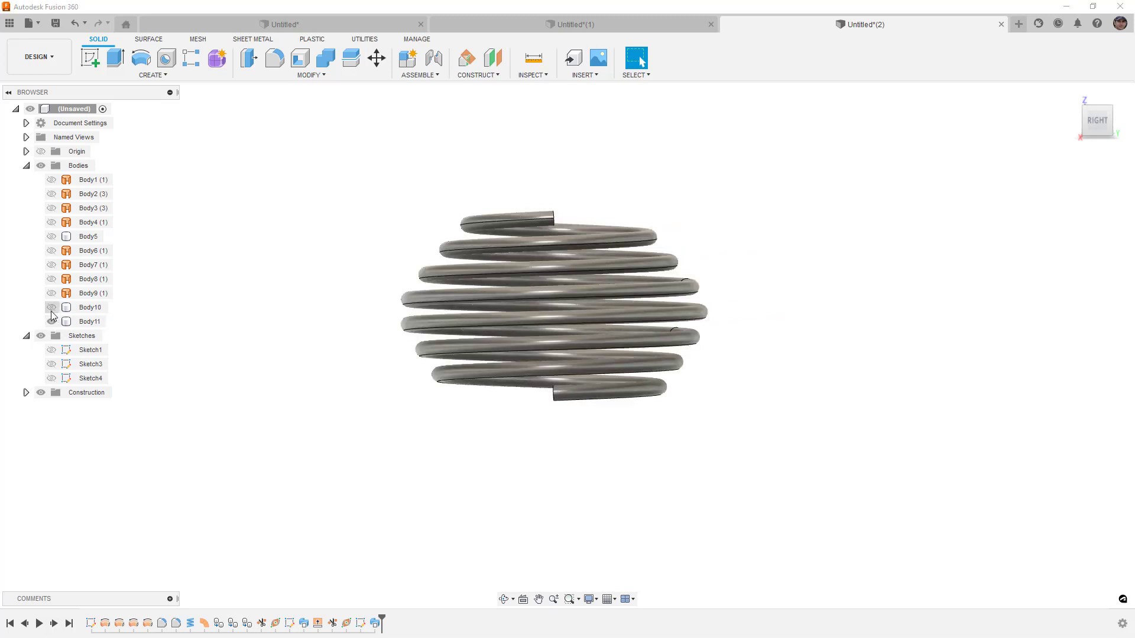
pyautogui.click(52, 322)
pyautogui.click(54, 209)
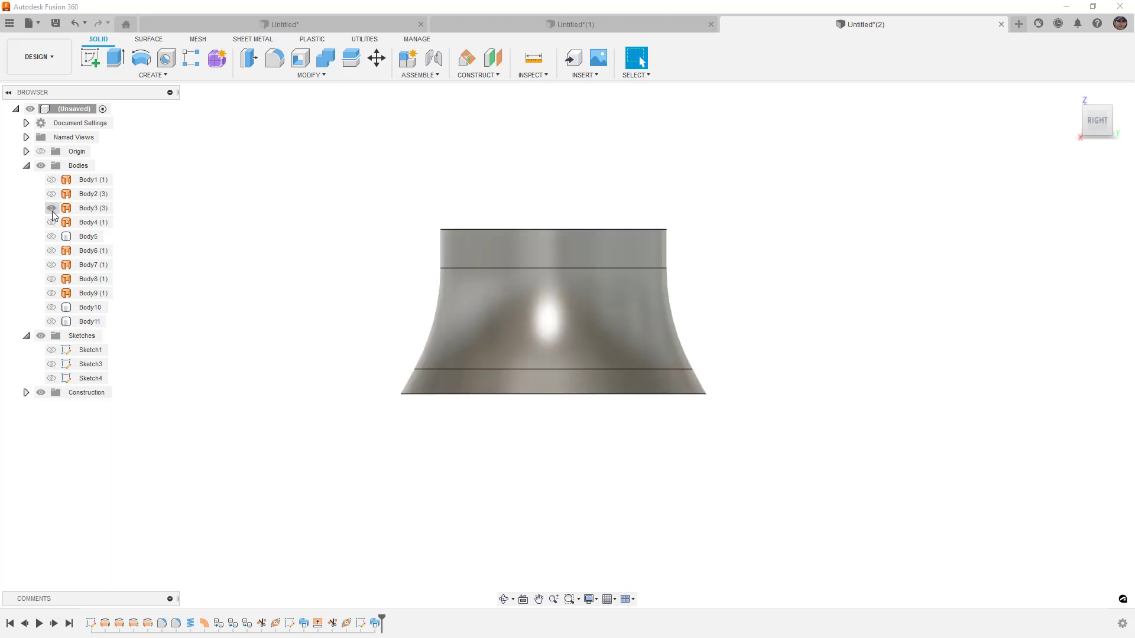
pyautogui.click(52, 283)
pyautogui.keyDown('shift'); pyautogui.moveTo(379, 254); pyautogui.dragTo(448, 250, button='middle'); pyautogui.keyUp('shift')
pyautogui.click(447, 250)
# - Extend the spiral surface's inner edge by 10 mm
pyautogui.click(415, 121)
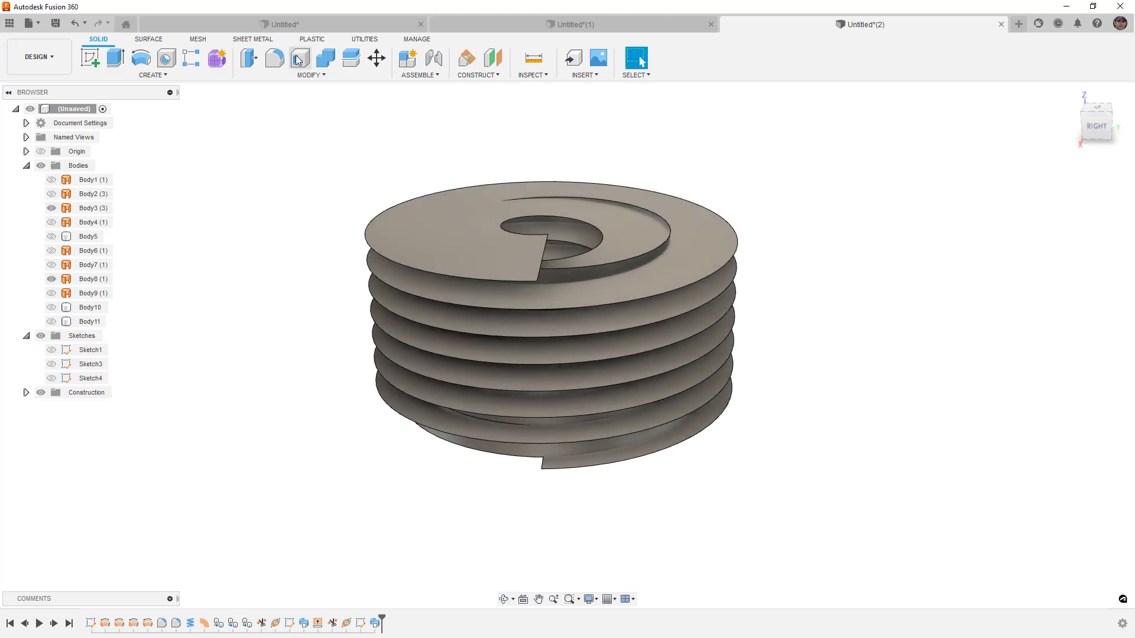
pyautogui.click(148, 39)
pyautogui.click(325, 57)
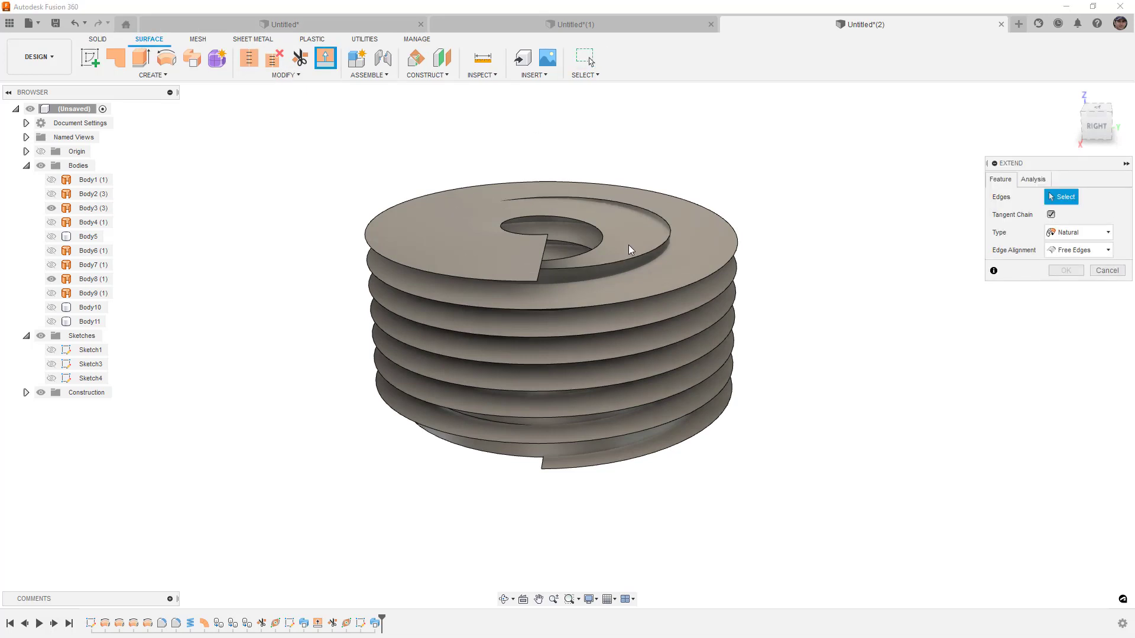
pyautogui.click(628, 264)
pyautogui.write('10')
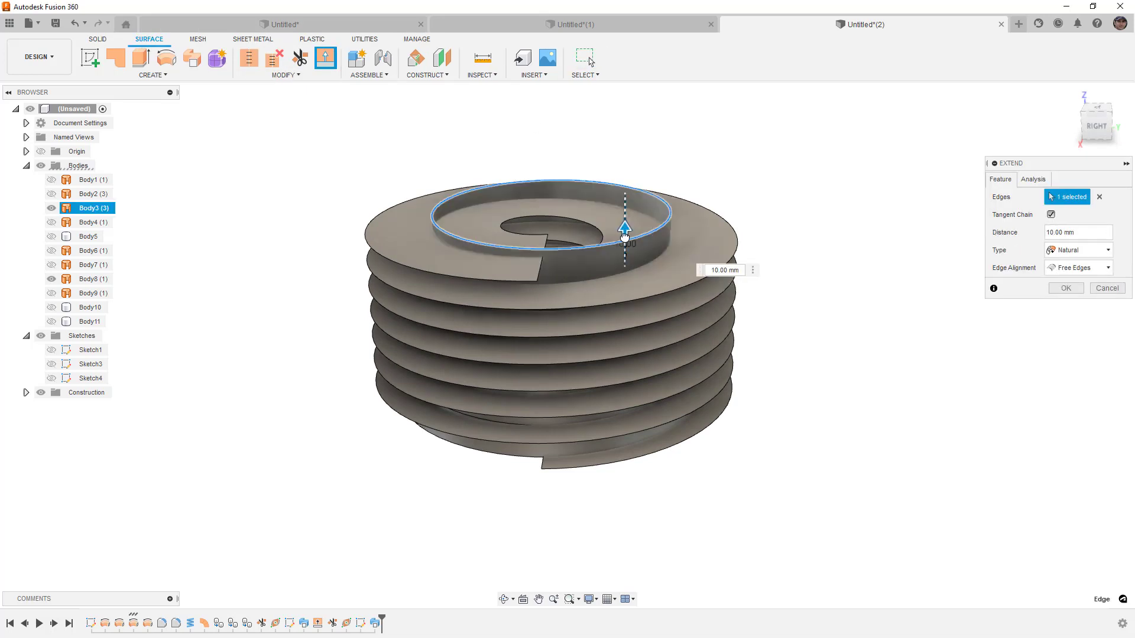
pyautogui.keyDown('shift'); pyautogui.moveTo(590, 286); pyautogui.dragTo(592, 249, button='middle'); pyautogui.keyUp('shift')
pyautogui.click(1066, 287)
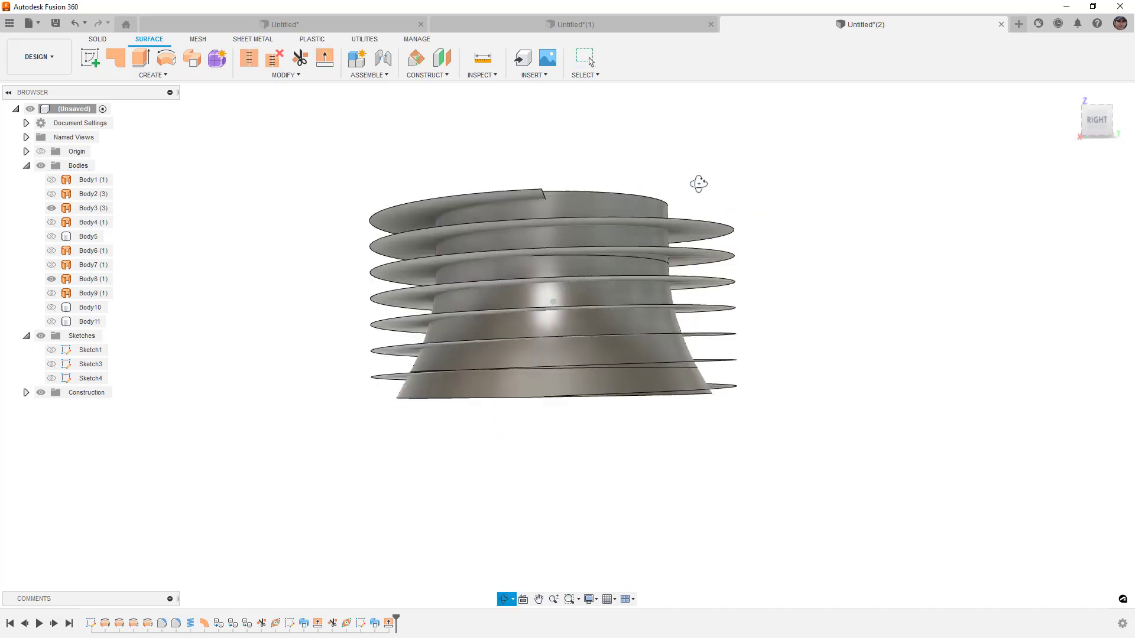
pyautogui.keyDown('shift'); pyautogui.moveTo(699, 183); pyautogui.dragTo(699, 223, button='middle'); pyautogui.keyUp('shift')
# - Trim Body8's inner spiral region using Body3 as the tool, then hide Body3
pyautogui.click(299, 58)
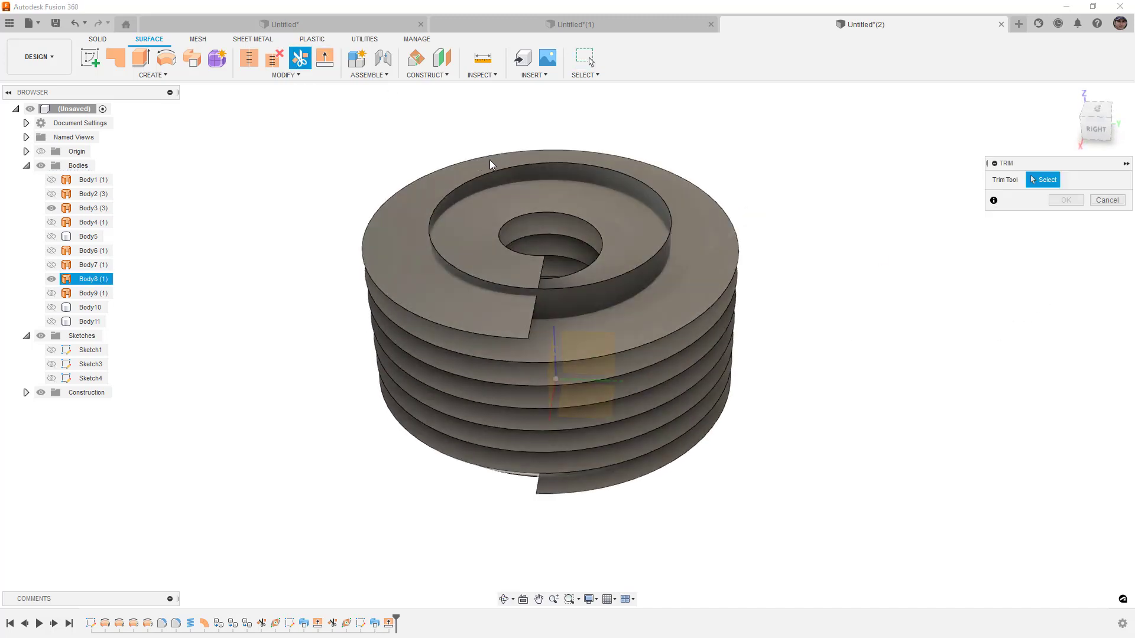
pyautogui.click(658, 212)
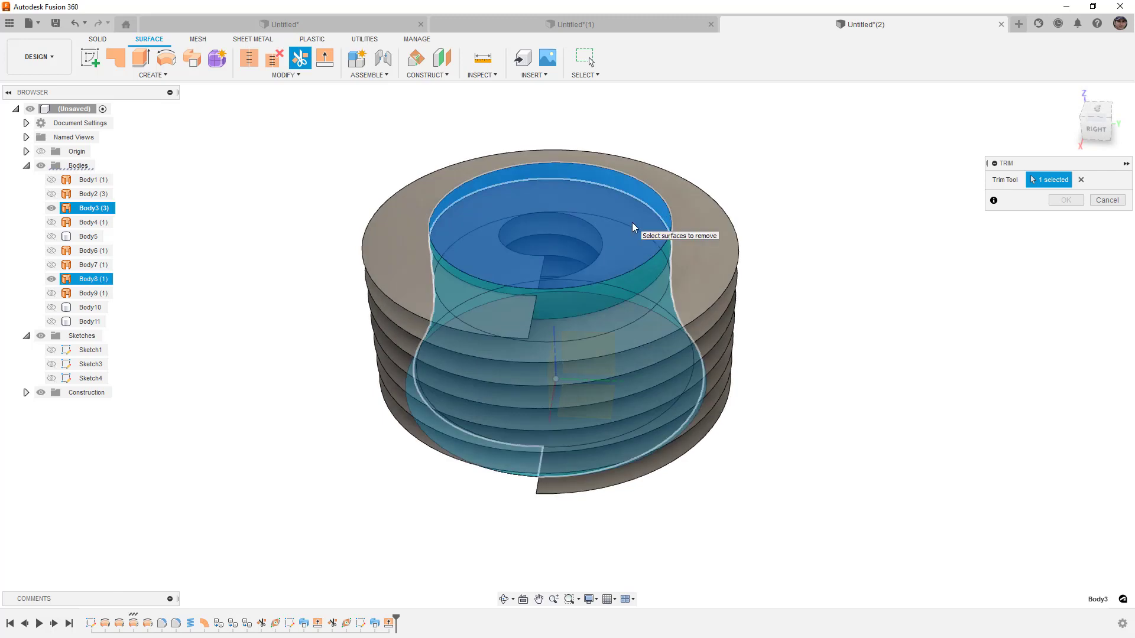
pyautogui.click(639, 228)
pyautogui.click(1067, 201)
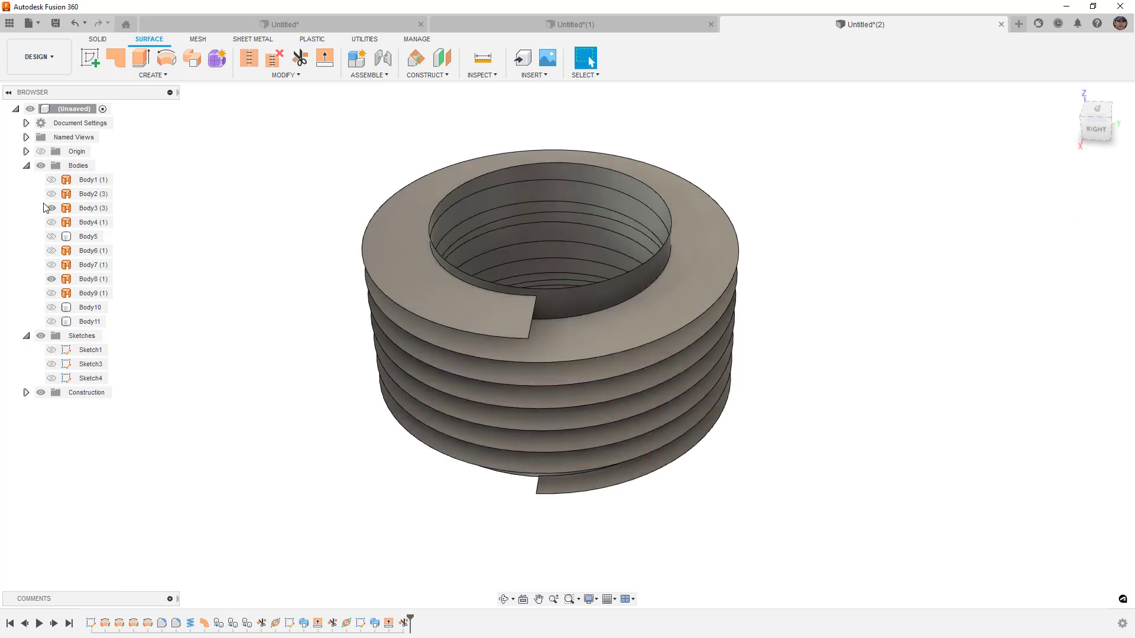
pyautogui.click(52, 208)
# - Add Plane3 along Body8's spiral inner edge, positioned at the edge's start
pyautogui.click(427, 75)
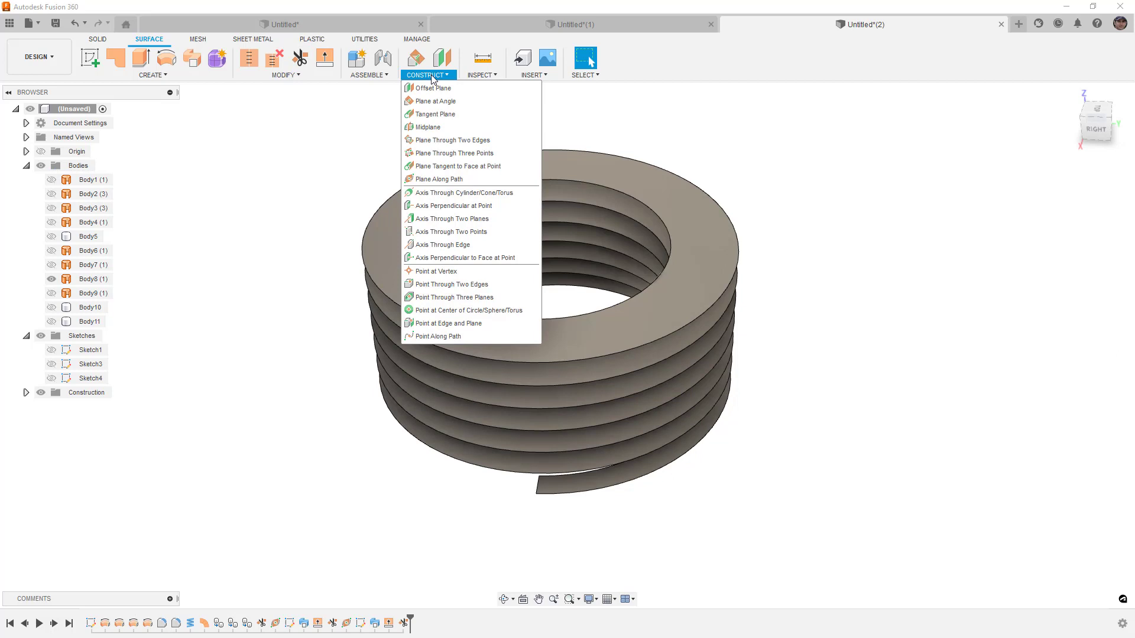
pyautogui.click(456, 179)
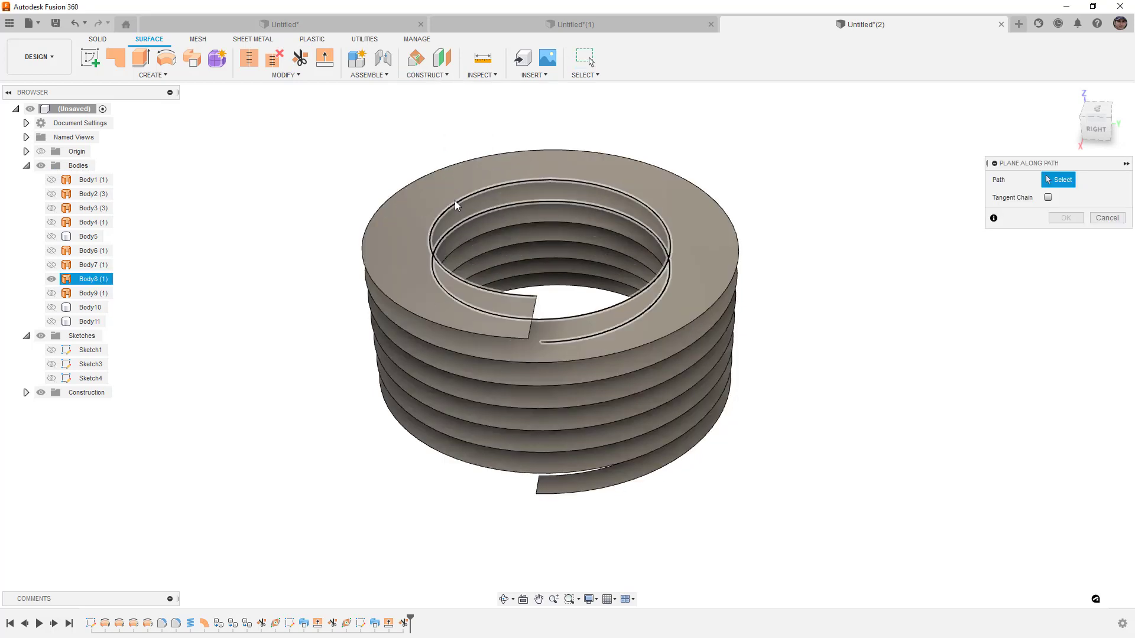
pyautogui.click(455, 202)
pyautogui.moveTo(458, 204); pyautogui.dragTo(536, 301)
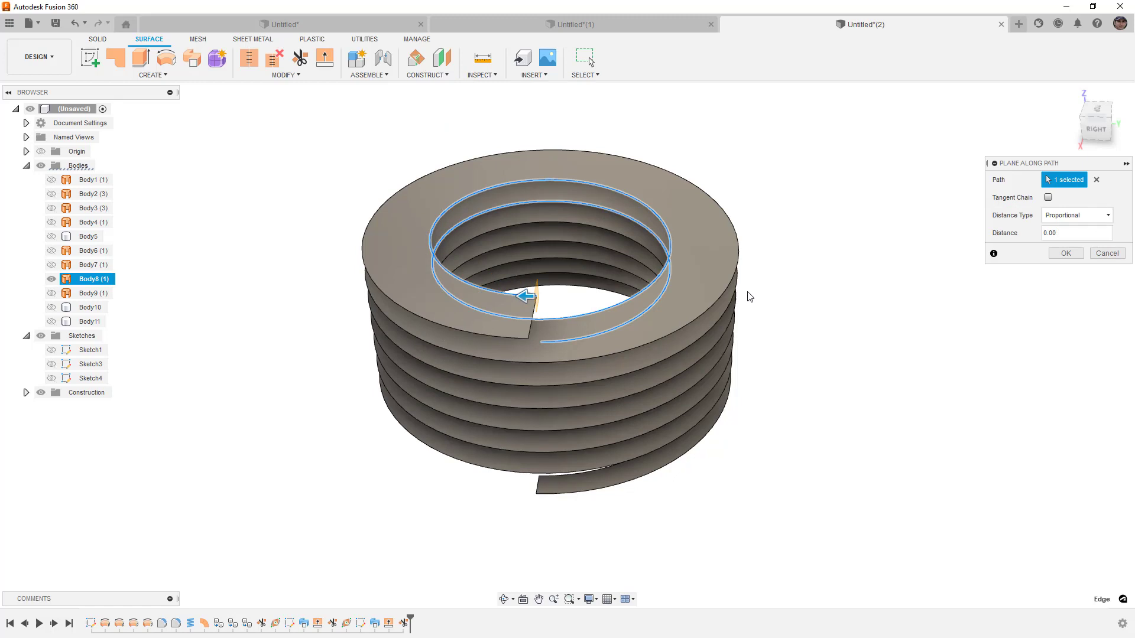
pyautogui.click(1068, 254)
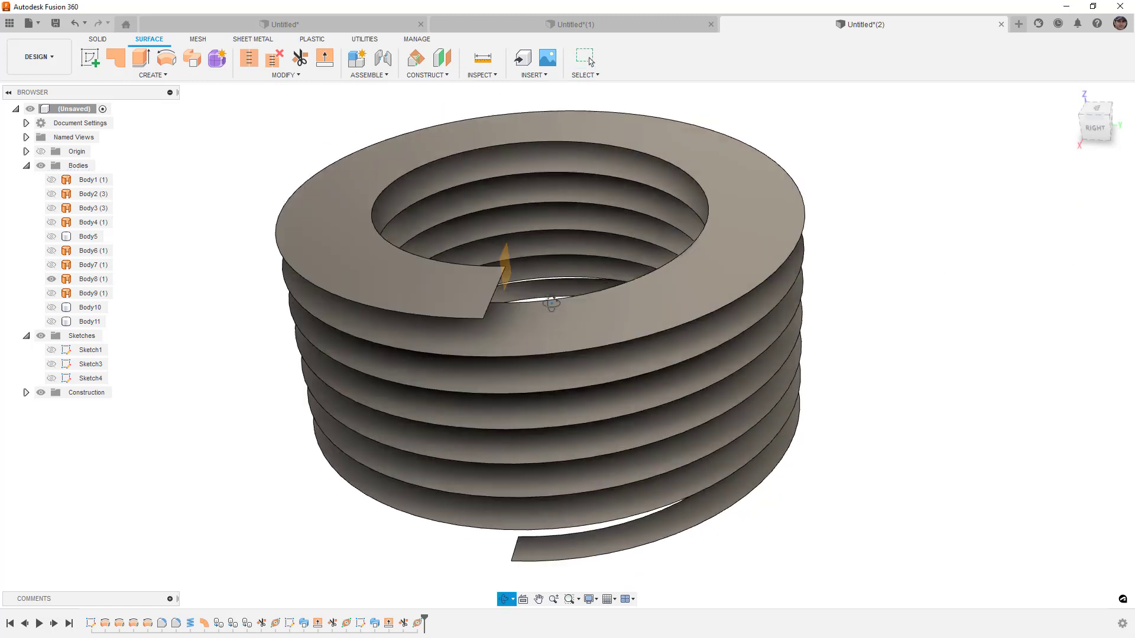
pyautogui.keyDown('shift'); pyautogui.moveTo(566, 316); pyautogui.dragTo(438, 261, button='middle'); pyautogui.keyUp('shift')
pyautogui.scroll(5, 407, 254)
# - Sketch a small center rectangle at the origin on Plane3 as Sketch5 and finish it
pyautogui.rightClick(412, 254)
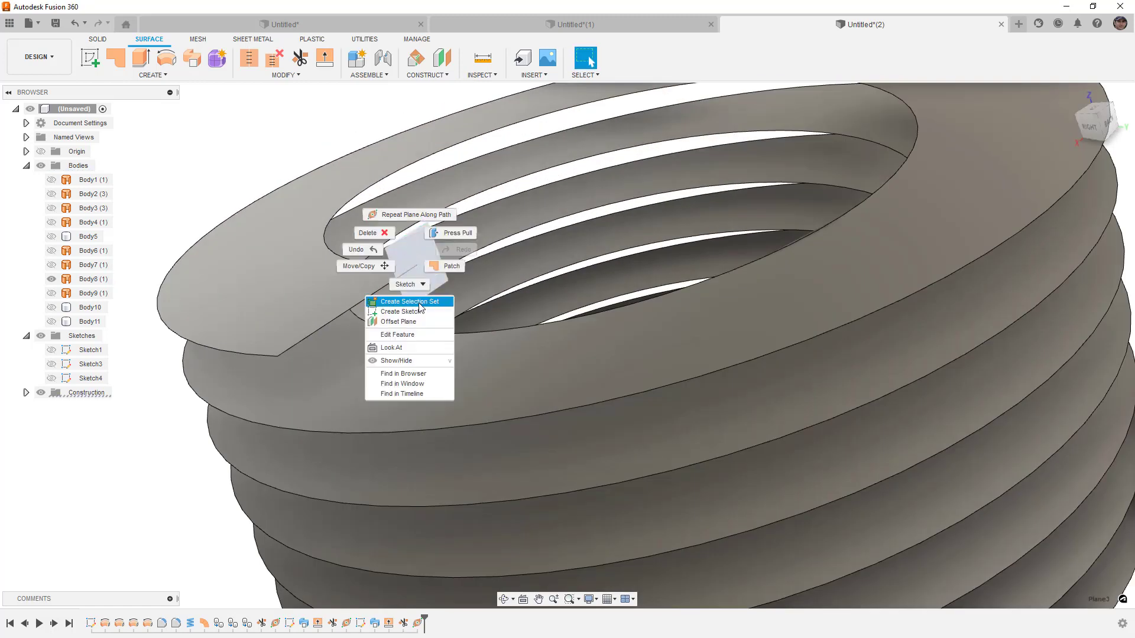
pyautogui.click(401, 311)
pyautogui.moveTo(487, 271); pyautogui.dragTo(382, 186)
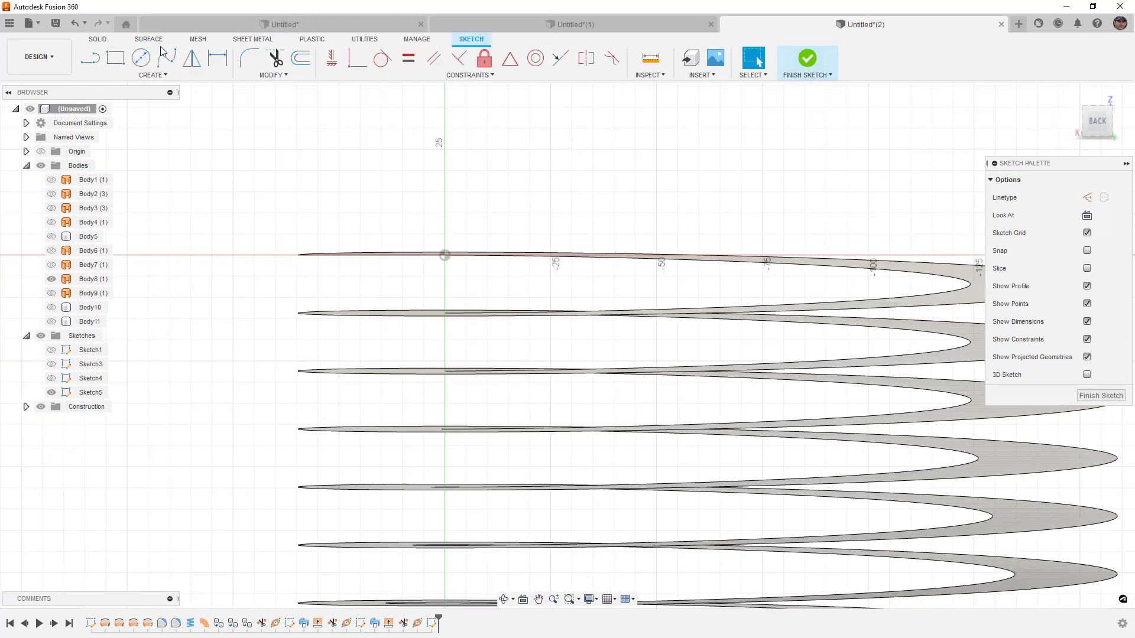
pyautogui.click(115, 58)
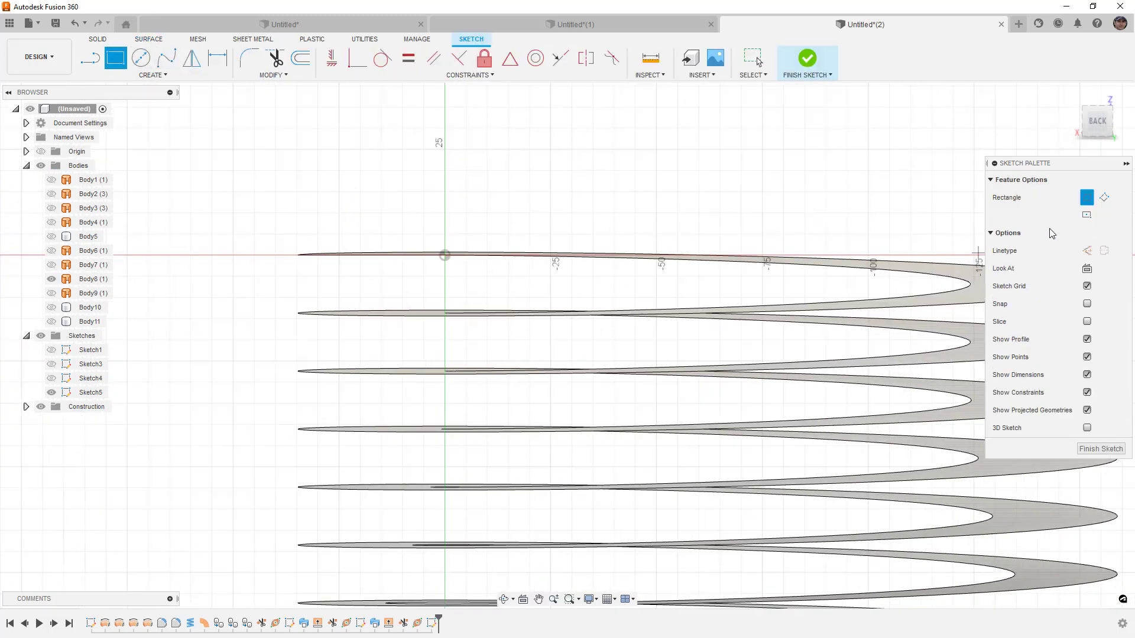
pyautogui.click(1086, 216)
pyautogui.click(445, 255)
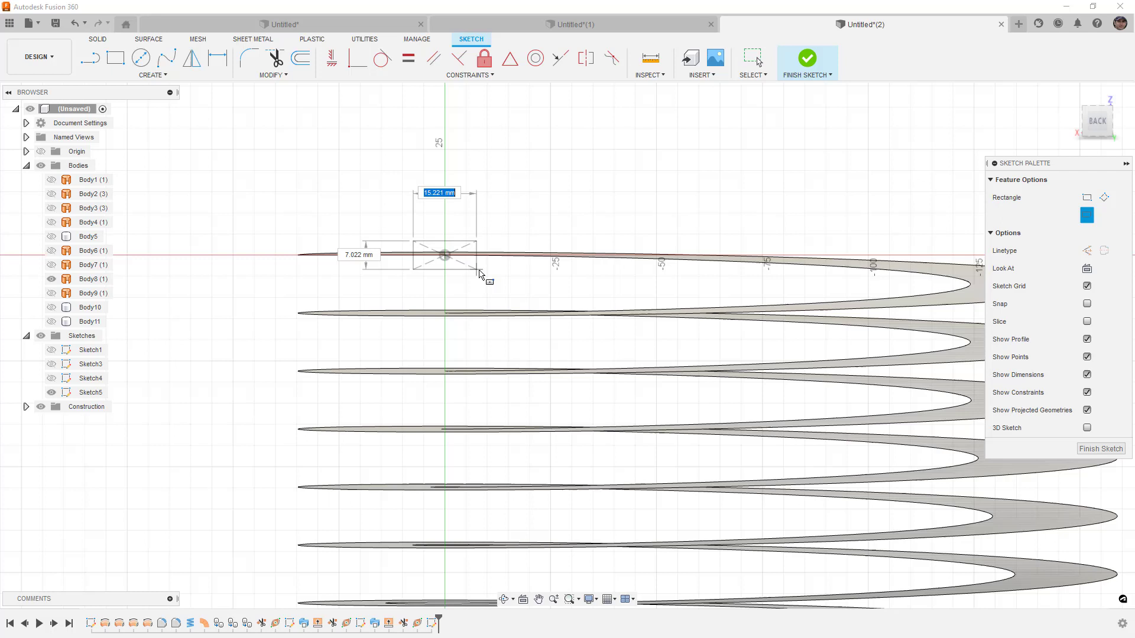
pyautogui.click(496, 271)
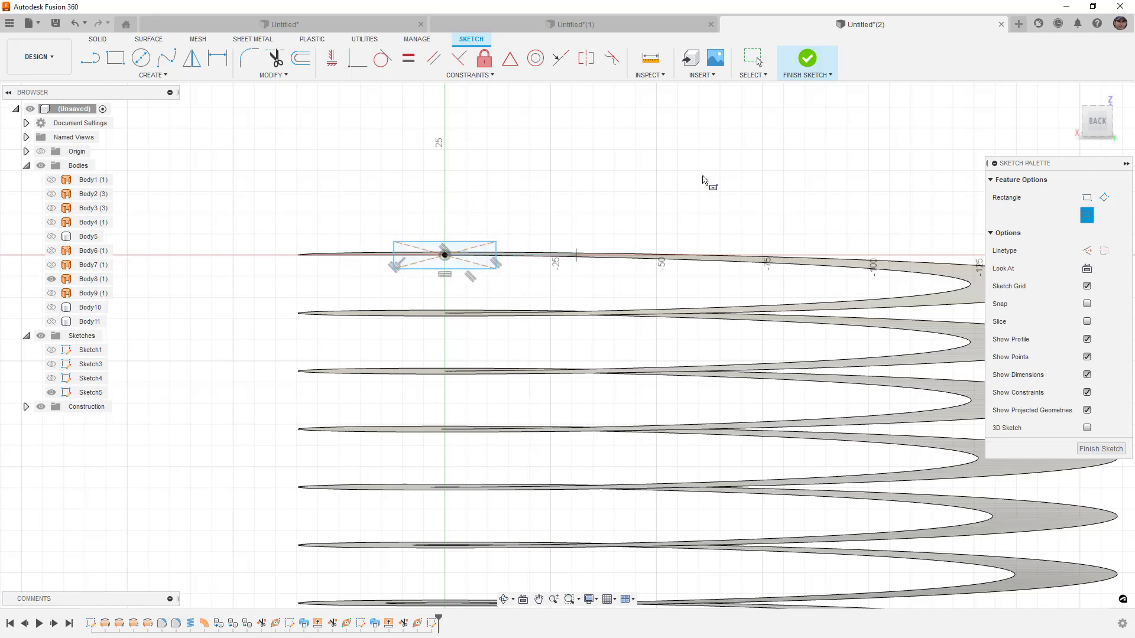
pyautogui.click(807, 57)
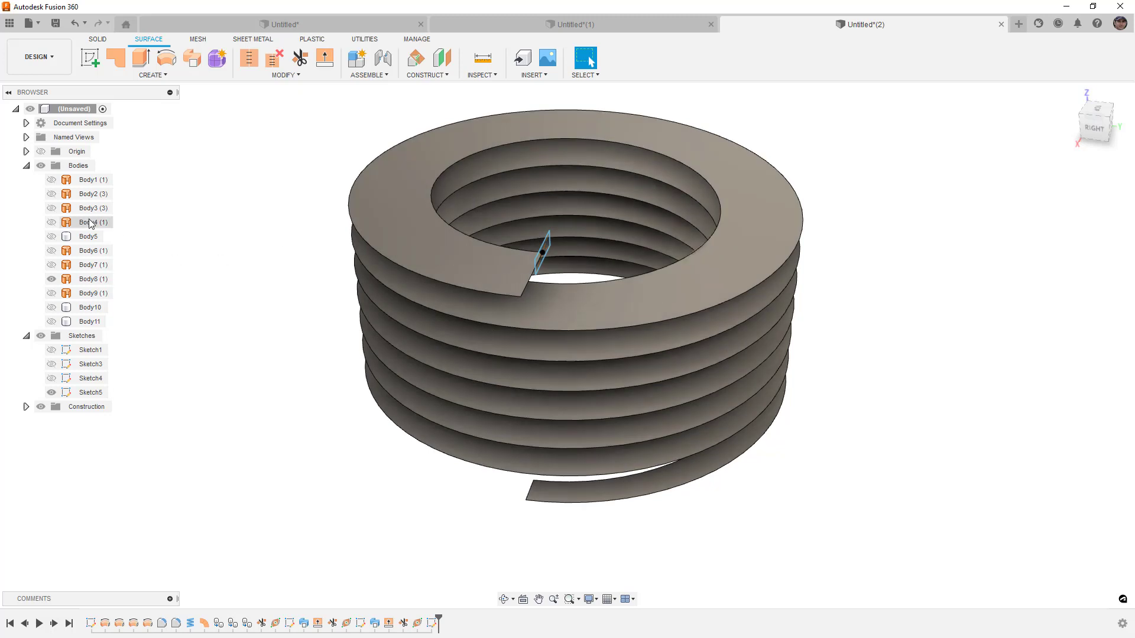
# - Show Body3 and start a Path + Guide Surface sweep using the rectangle as profile
pyautogui.click(51, 208)
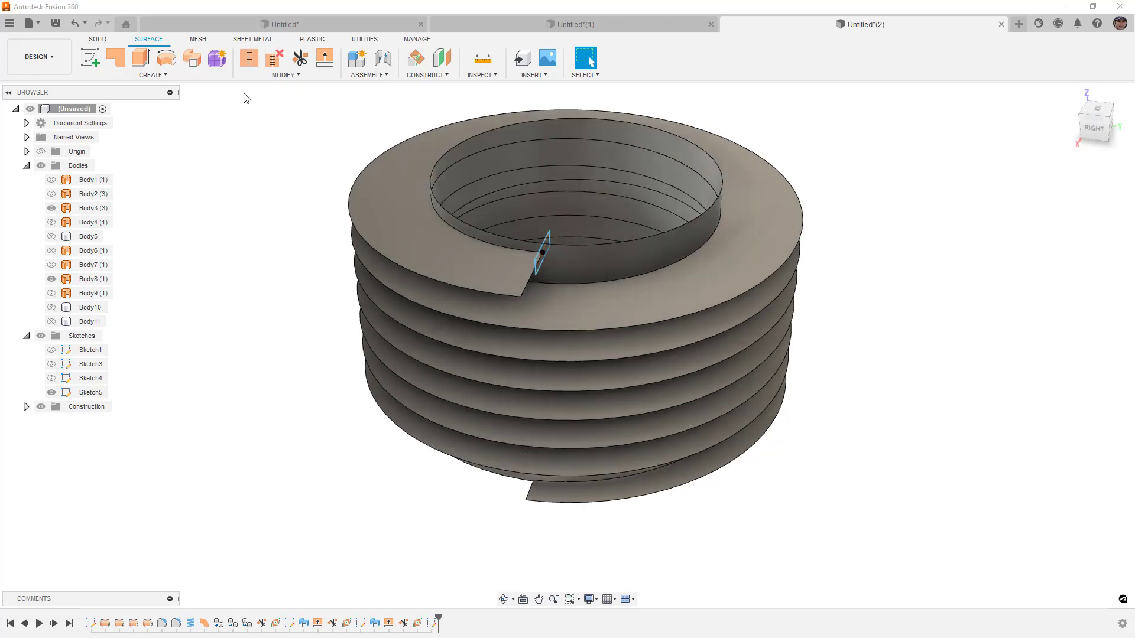
pyautogui.click(99, 39)
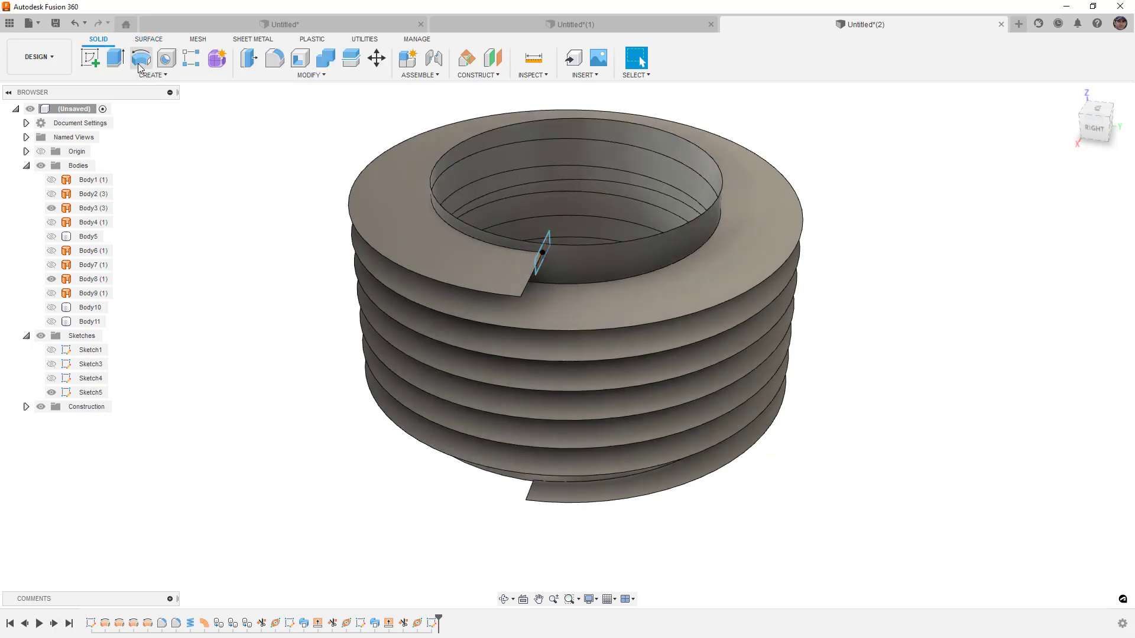
pyautogui.click(146, 75)
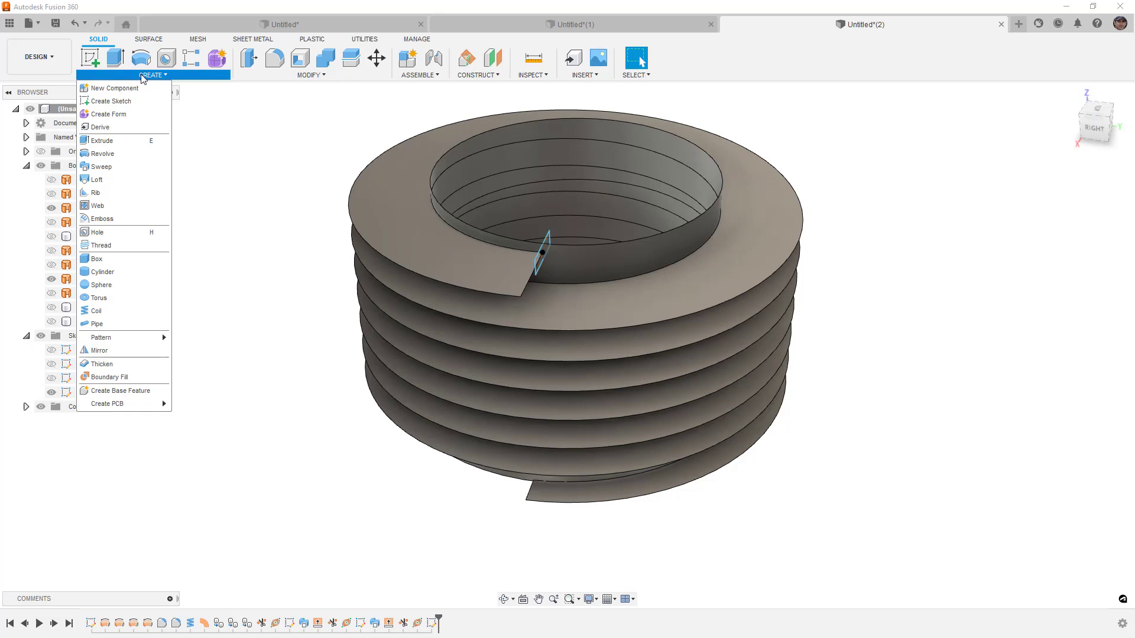
pyautogui.click(115, 167)
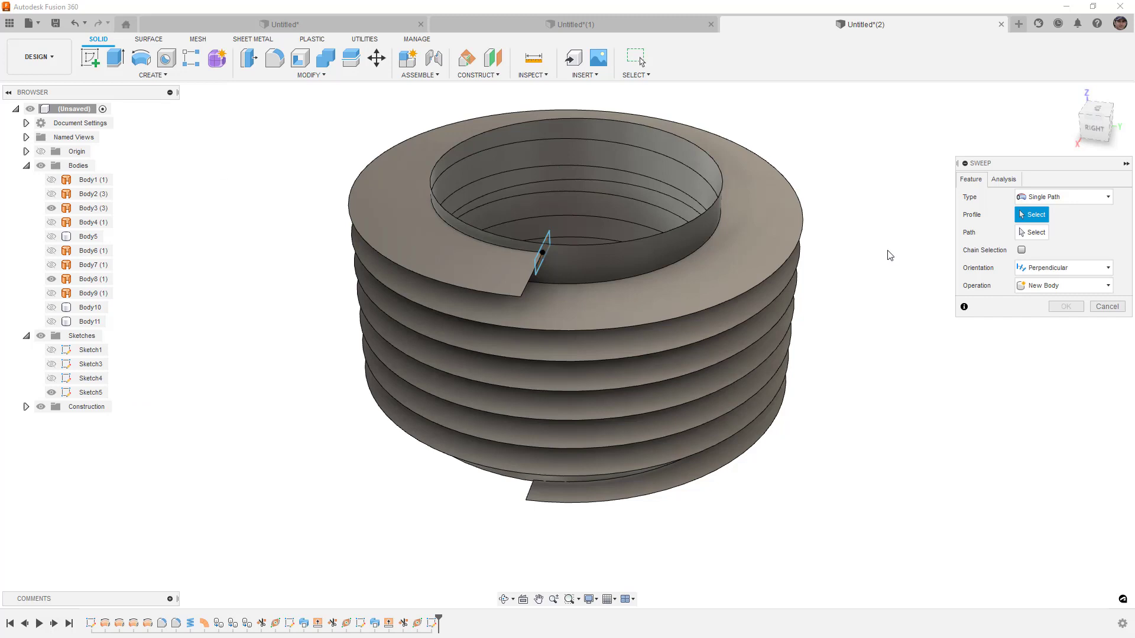
pyautogui.click(1103, 201)
pyautogui.click(1078, 242)
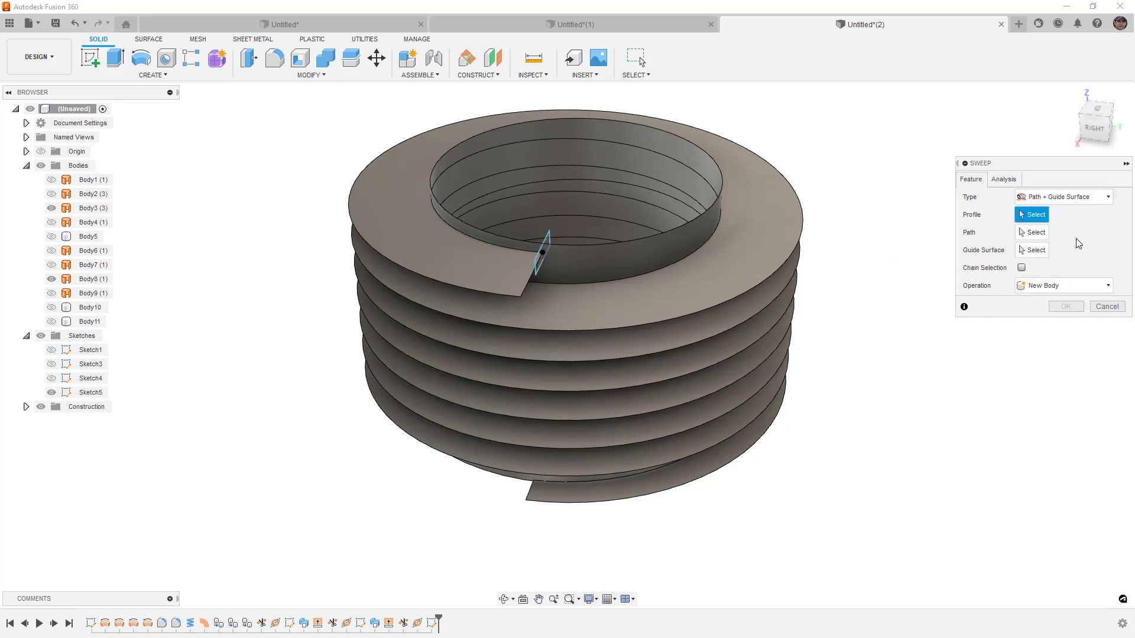
pyautogui.click(537, 242)
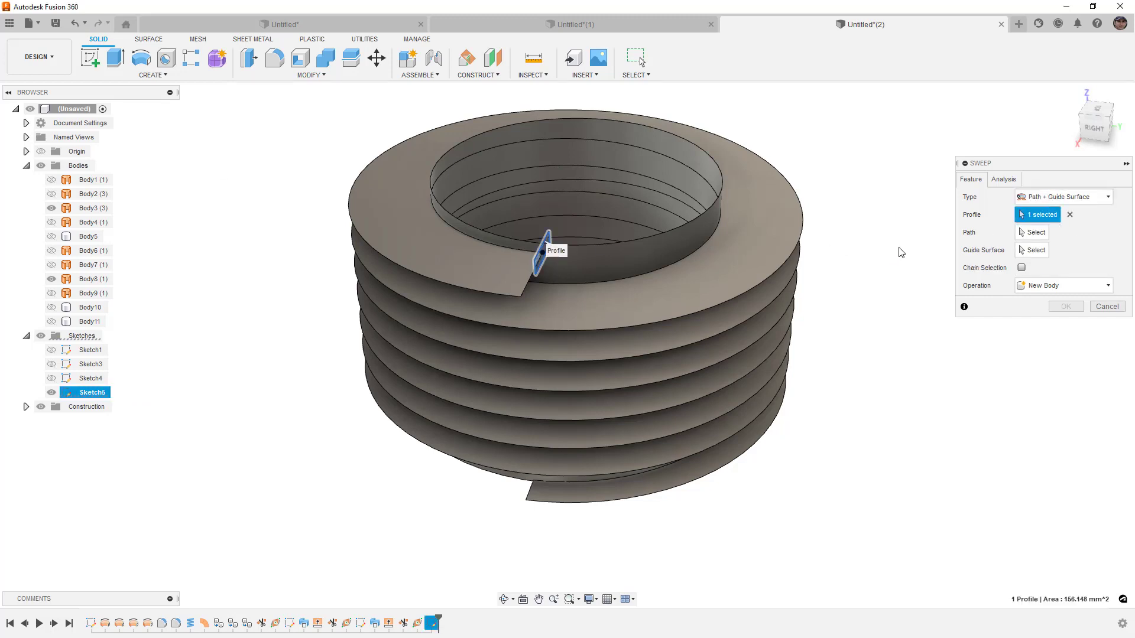
# - Use the spiral inner edge as path and the inner cylinder face as guide, creating Body12
pyautogui.click(1023, 234)
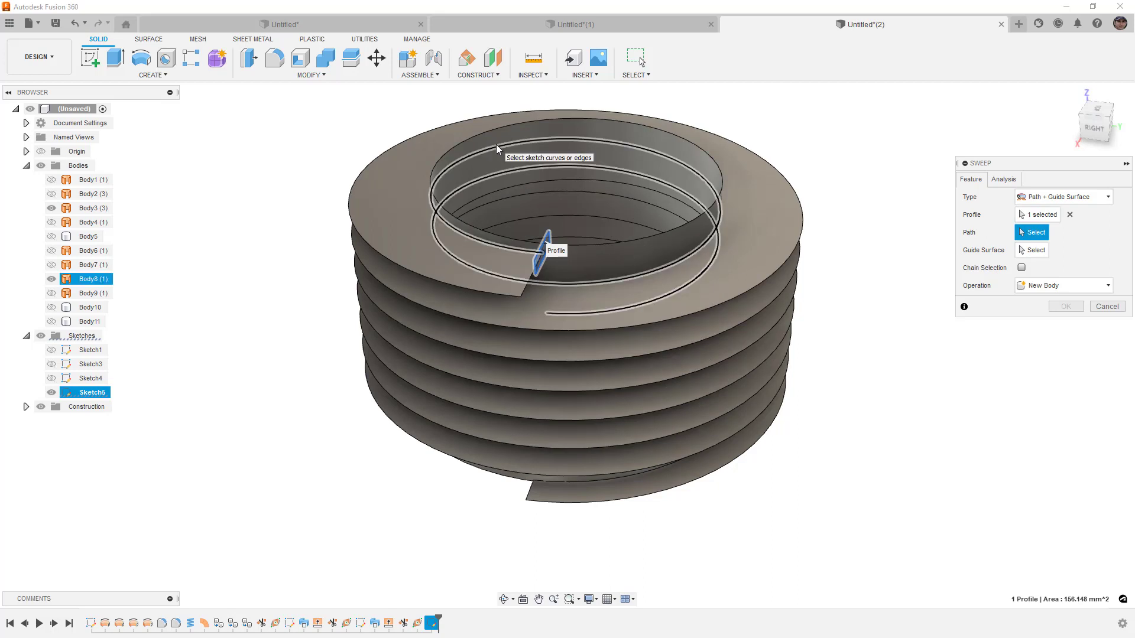
pyautogui.click(501, 163)
pyautogui.keyDown('shift'); pyautogui.moveTo(503, 165); pyautogui.dragTo(502, 244, button='middle'); pyautogui.keyUp('shift')
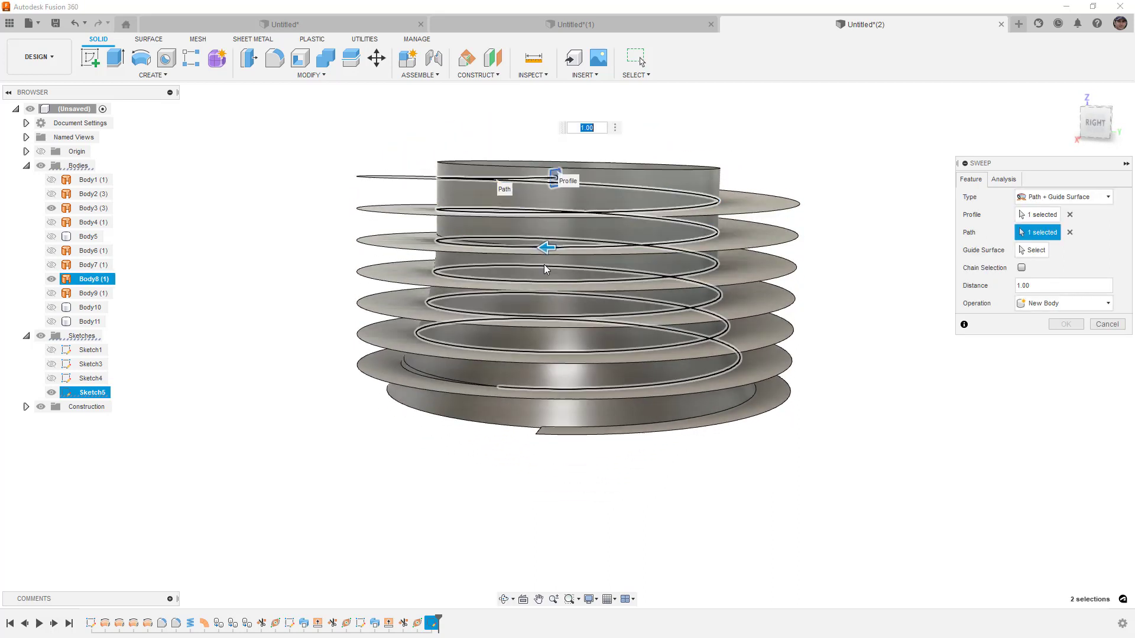
pyautogui.click(499, 246)
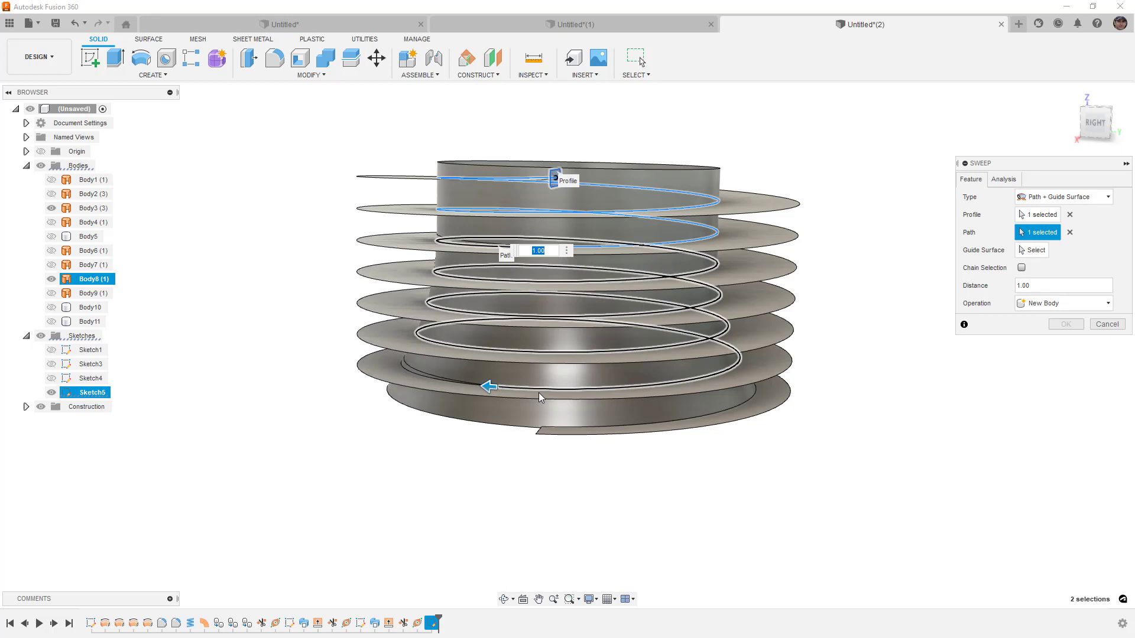
pyautogui.click(594, 421)
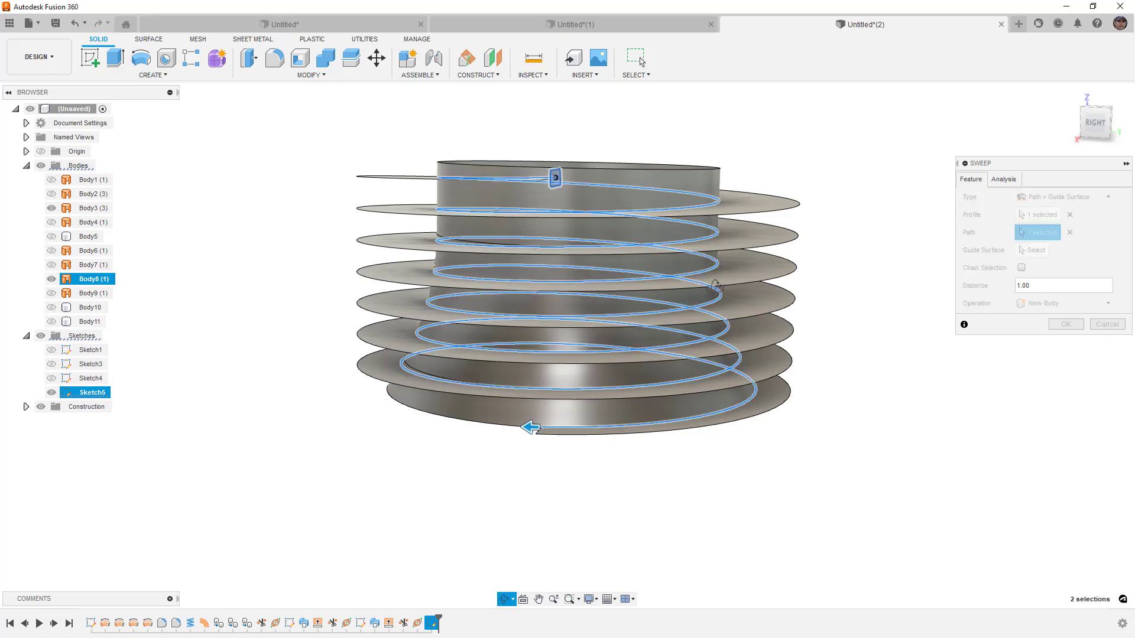
pyautogui.keyDown('shift'); pyautogui.moveTo(715, 286); pyautogui.dragTo(727, 212, button='middle'); pyautogui.keyUp('shift')
pyautogui.click(1031, 250)
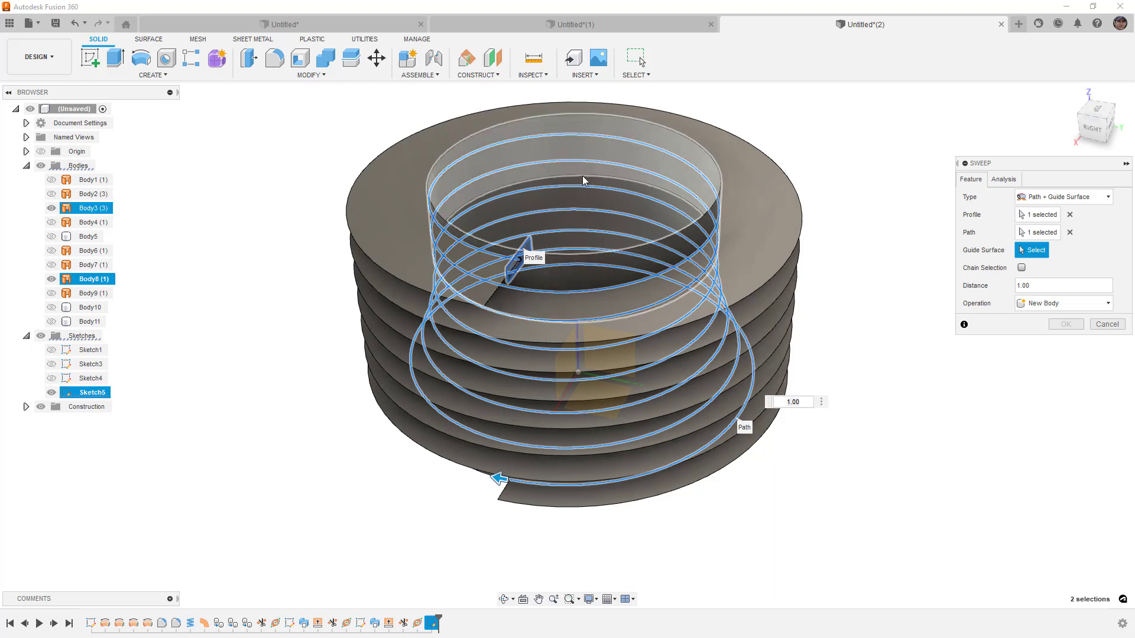
pyautogui.click(584, 194)
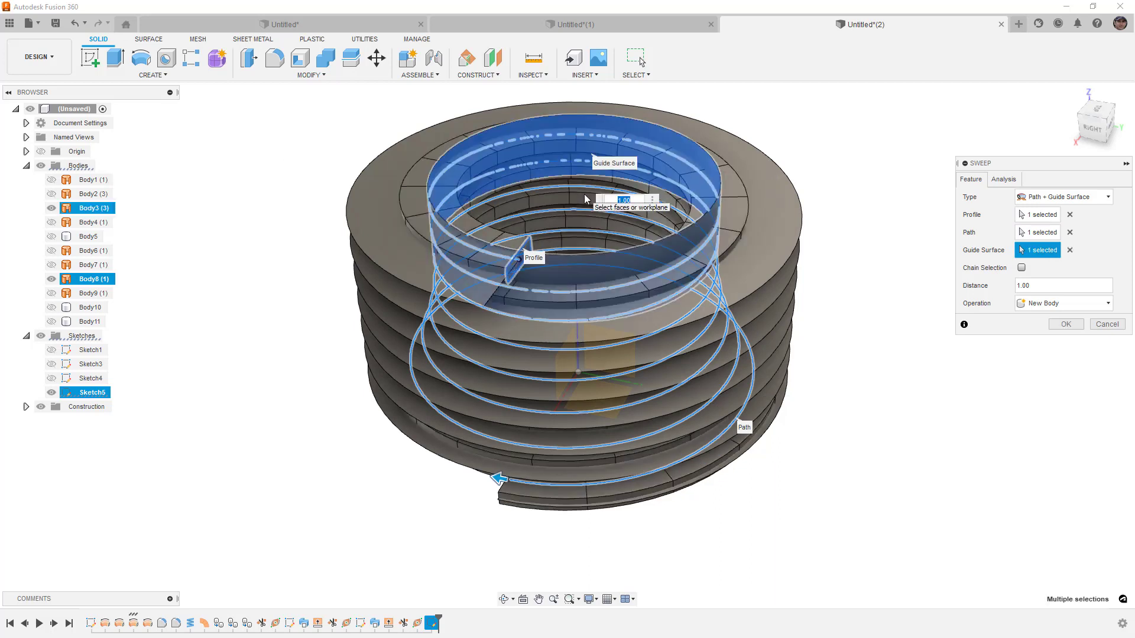
pyautogui.keyDown('shift'); pyautogui.moveTo(590, 265); pyautogui.dragTo(625, 249, button='middle'); pyautogui.keyUp('shift')
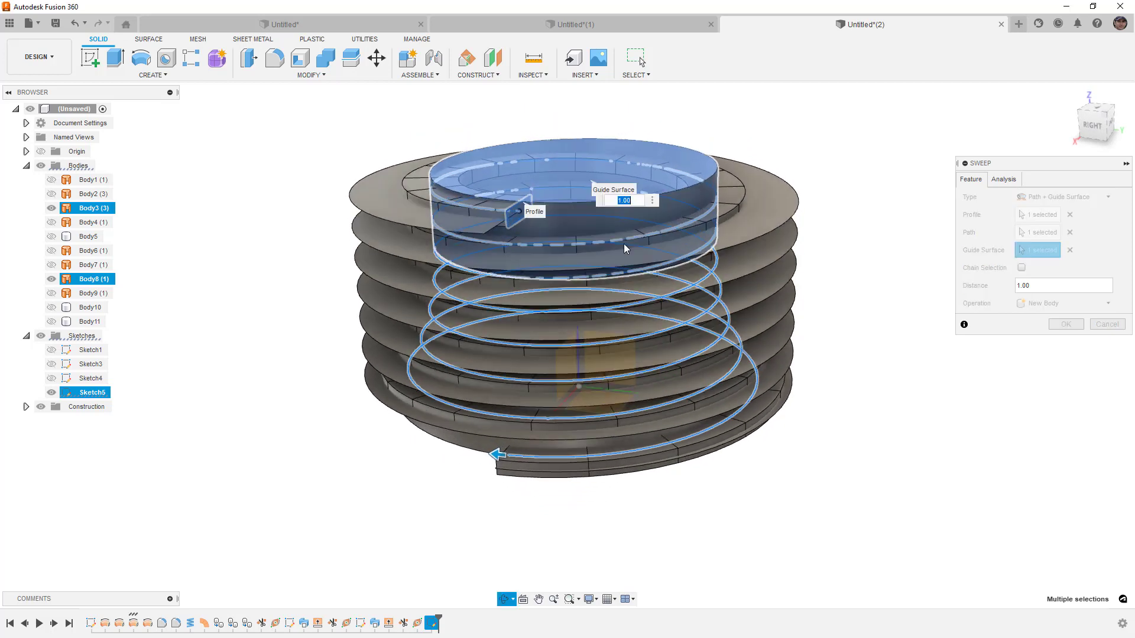
pyautogui.click(1065, 324)
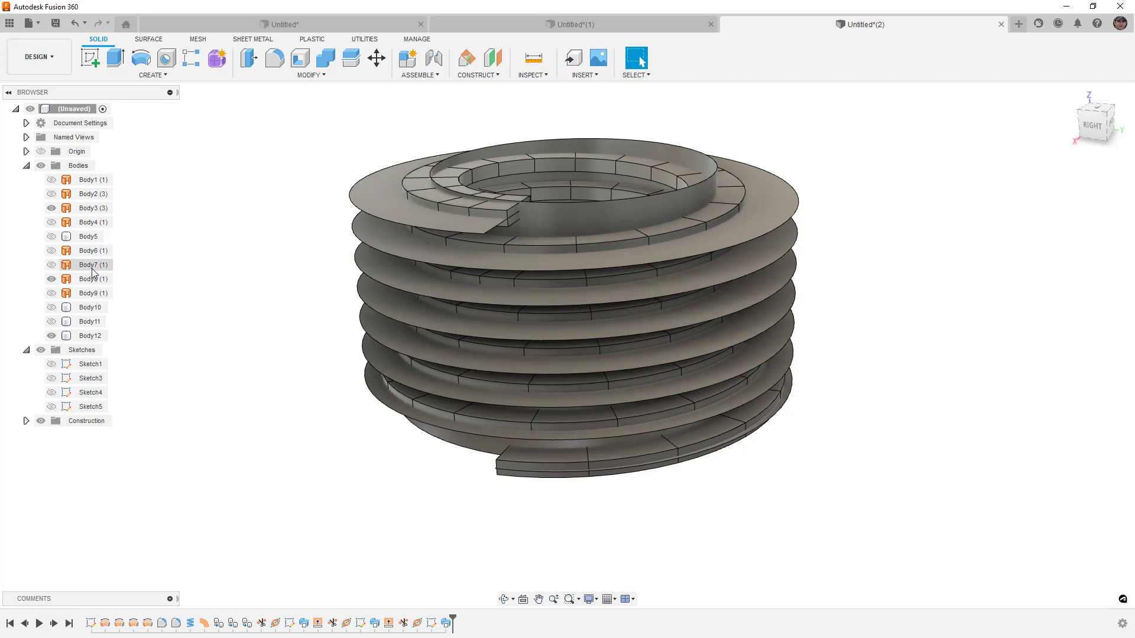
# - Hide Body3 and Body8, view the square-wire coil Body12 from the back, then hide it
pyautogui.click(51, 208)
pyautogui.click(51, 279)
pyautogui.keyDown('shift'); pyautogui.moveTo(287, 335); pyautogui.dragTo(313, 320, button='middle'); pyautogui.keyUp('shift')
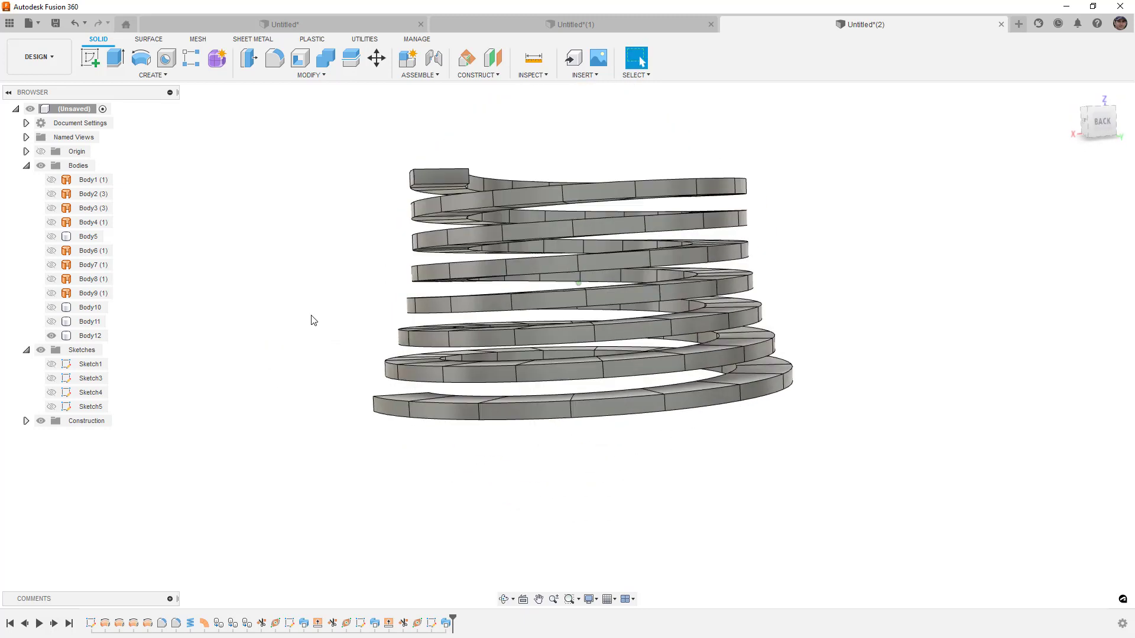
pyautogui.click(1097, 120)
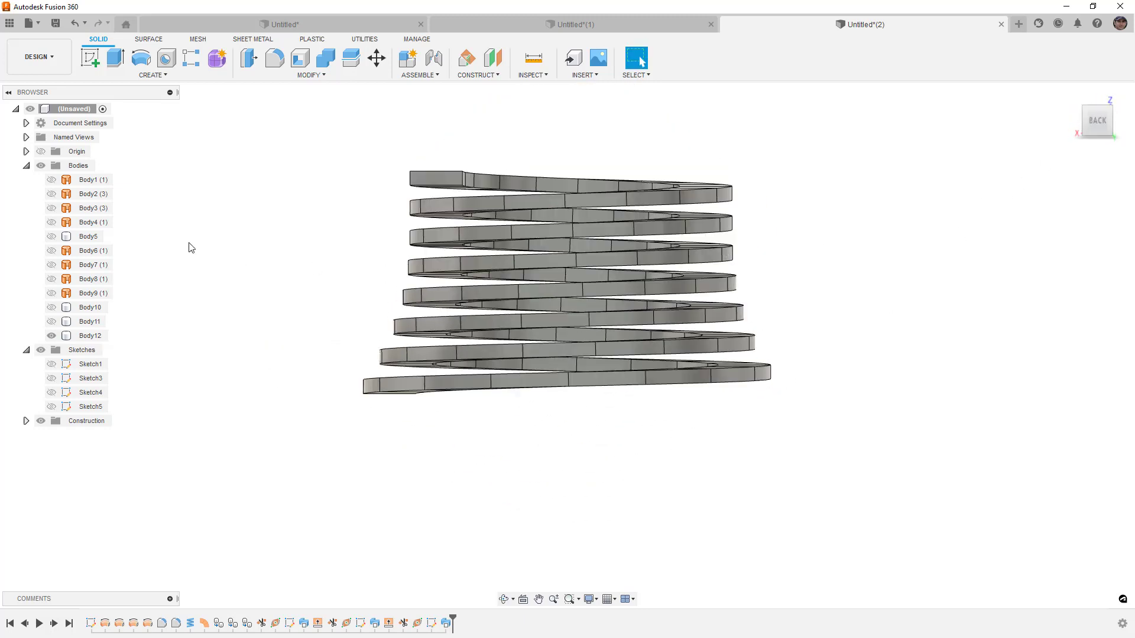
pyautogui.click(51, 336)
# - Show Body4 and Body9, then extend Body9's inner spiral edge by 10 mm
pyautogui.click(51, 222)
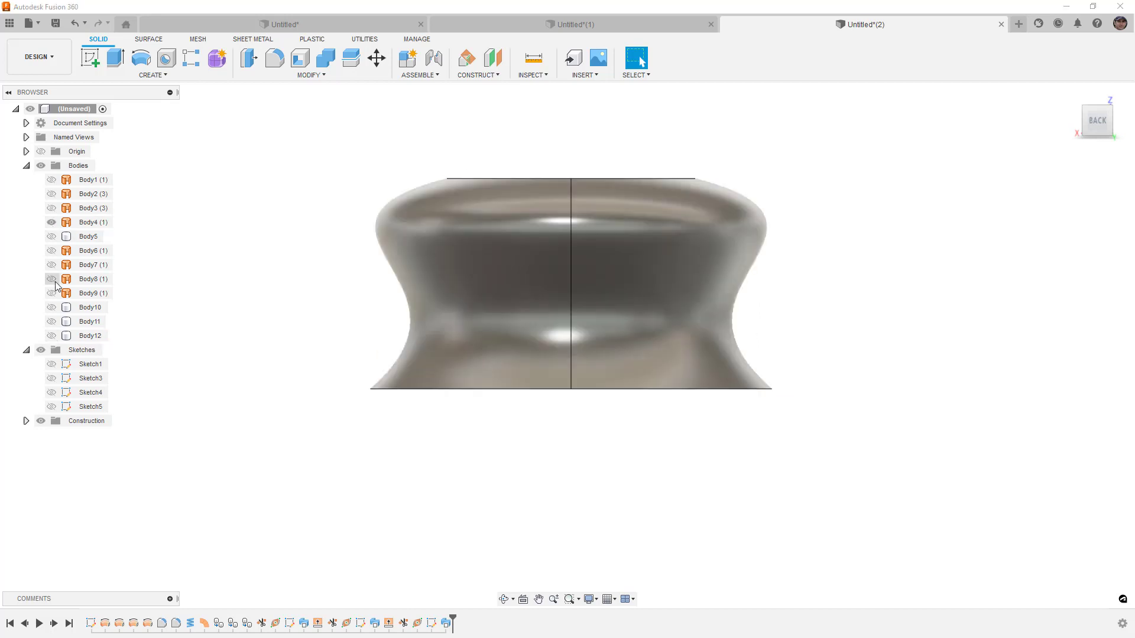
pyautogui.click(52, 293)
pyautogui.keyDown('shift'); pyautogui.moveTo(332, 206); pyautogui.dragTo(332, 226, button='middle'); pyautogui.keyUp('shift')
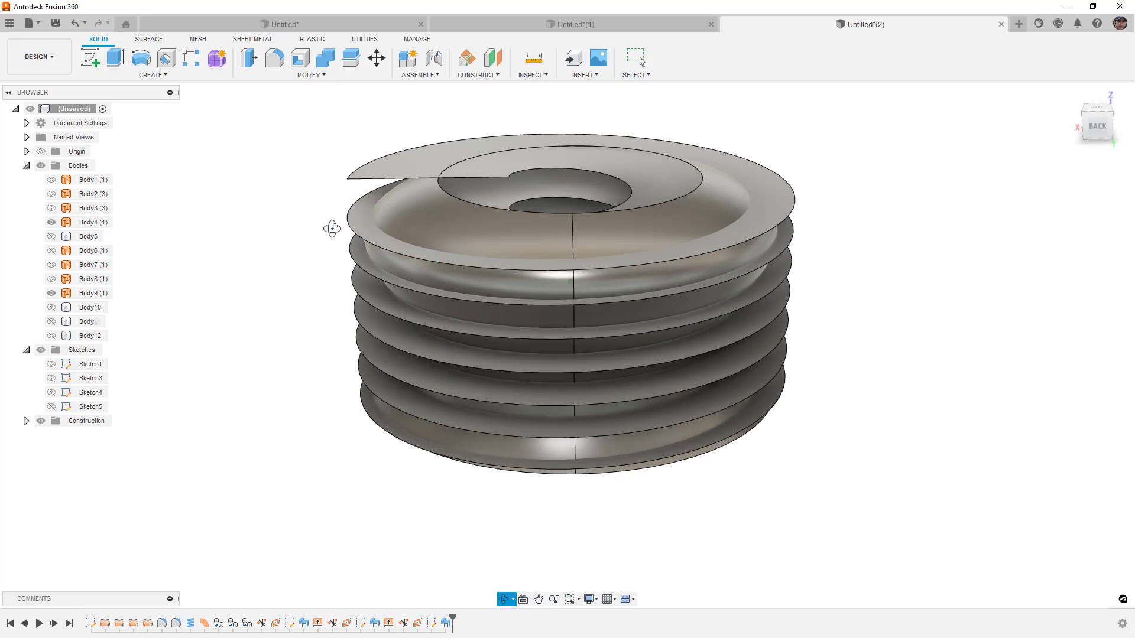
pyautogui.click(148, 40)
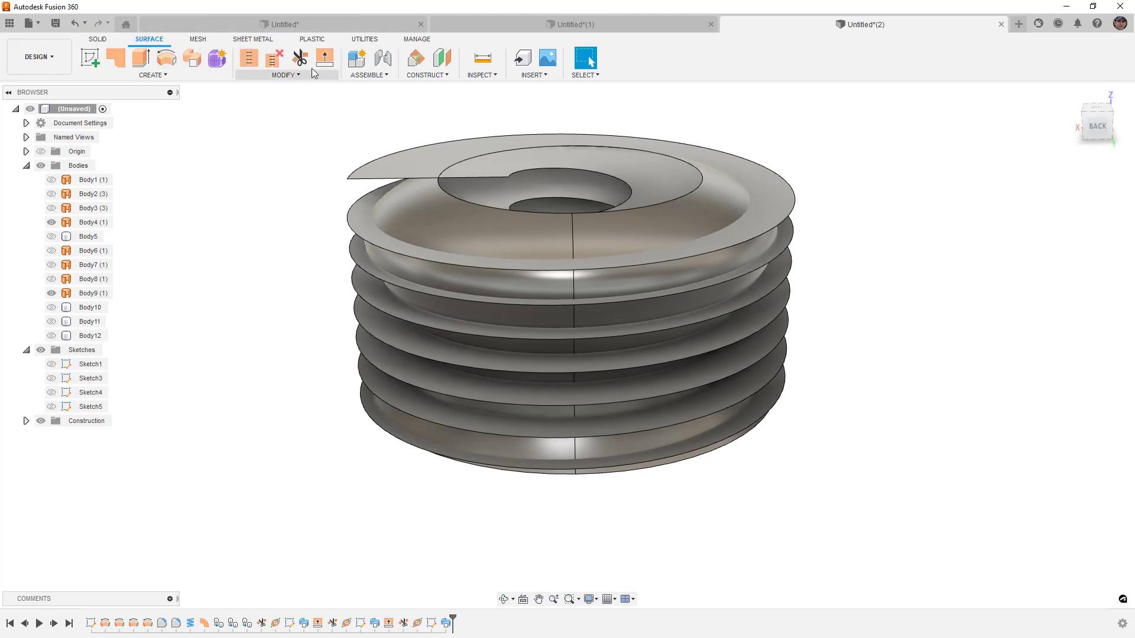
pyautogui.click(324, 58)
pyautogui.click(684, 190)
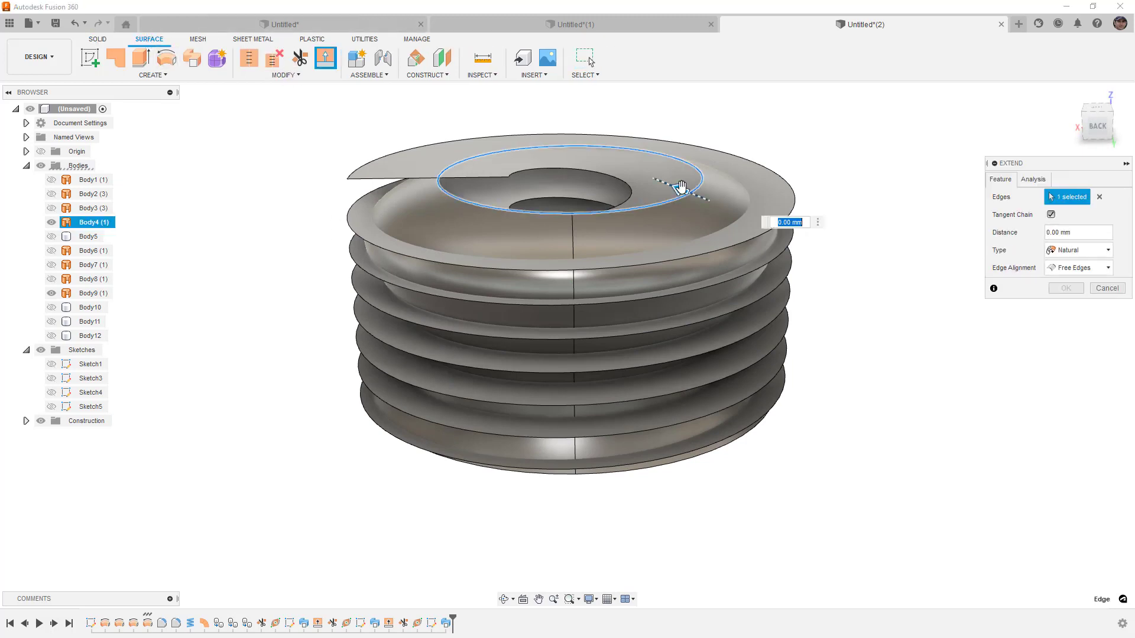
pyautogui.moveTo(674, 187); pyautogui.dragTo(666, 186)
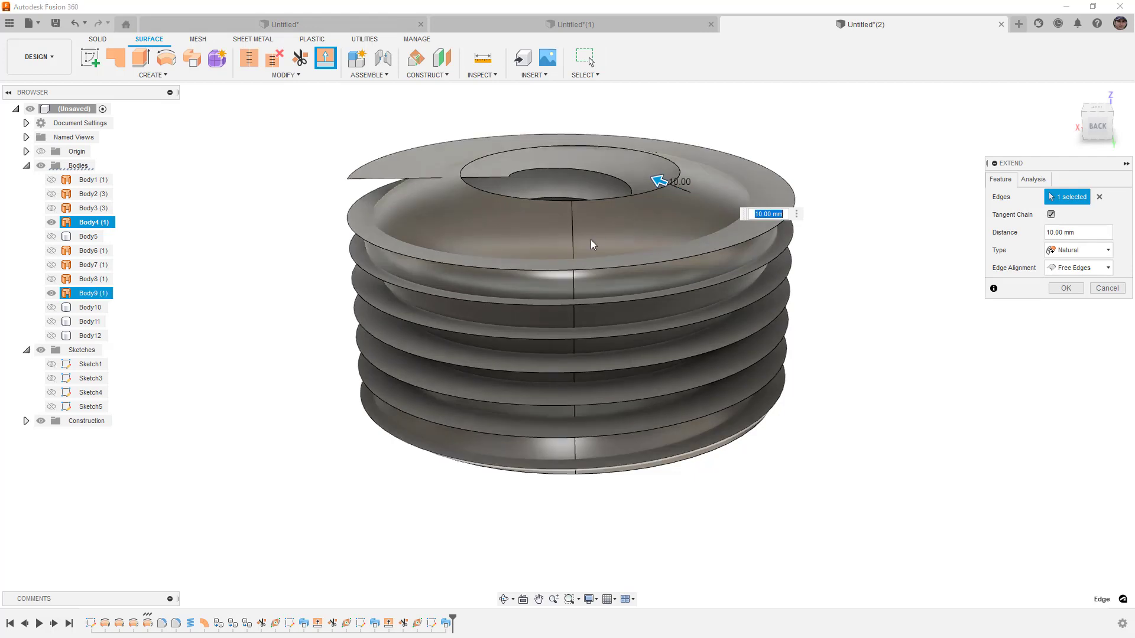
pyautogui.moveTo(590, 242)
pyautogui.keyDown('shift'); pyautogui.mouseDown(button='middle')
pyautogui.moveTo(590, 210)
pyautogui.moveTo(605, 244)
pyautogui.mouseUp(button='middle'); pyautogui.keyUp('shift')
pyautogui.click(1066, 287)
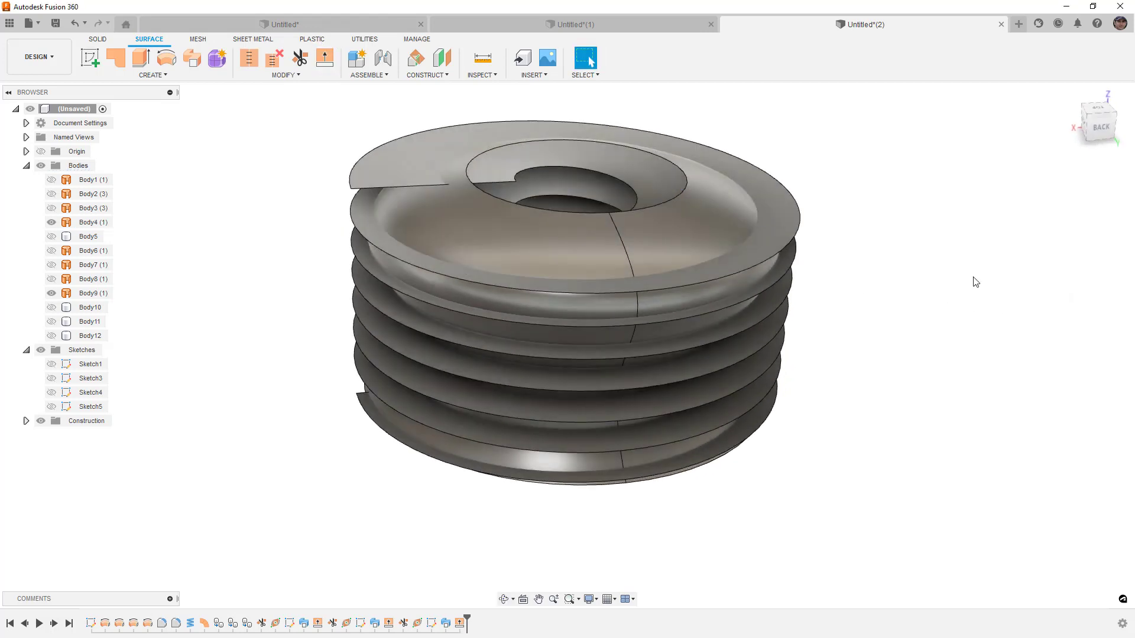
# - Trim the spiral surface against the hourglass Body4, leaving helical strips
pyautogui.click(300, 59)
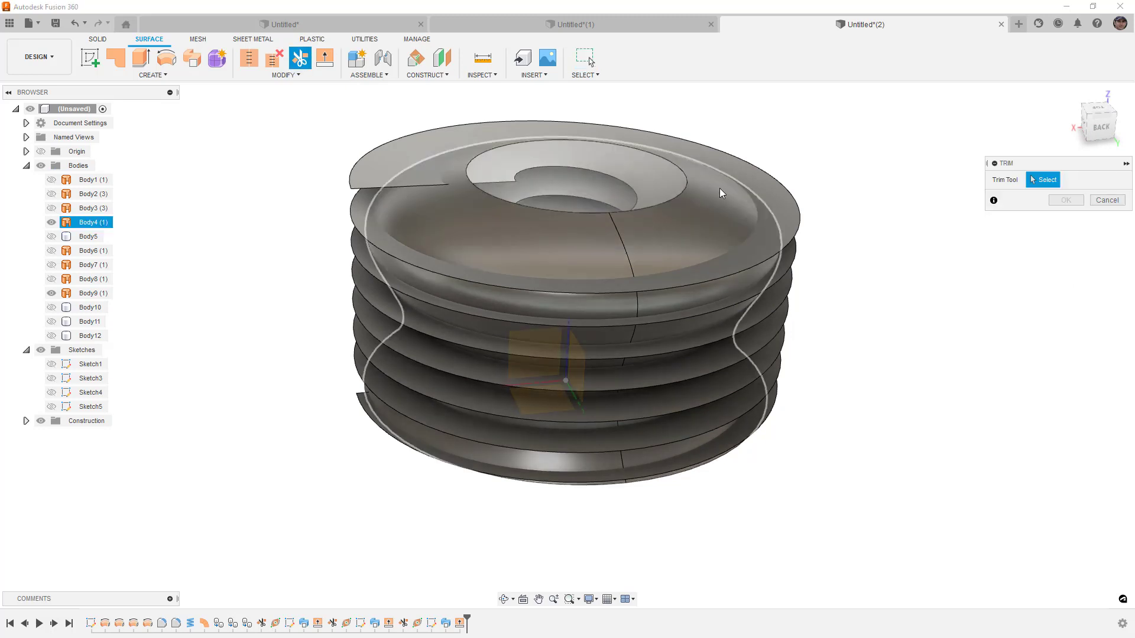
pyautogui.click(720, 193)
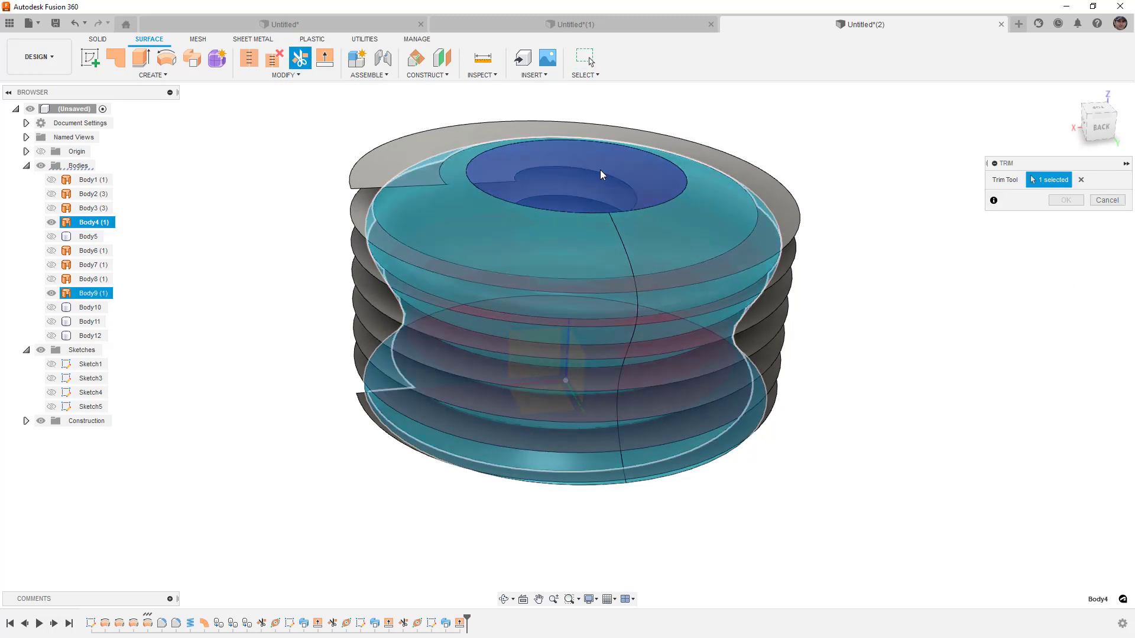
pyautogui.click(1066, 200)
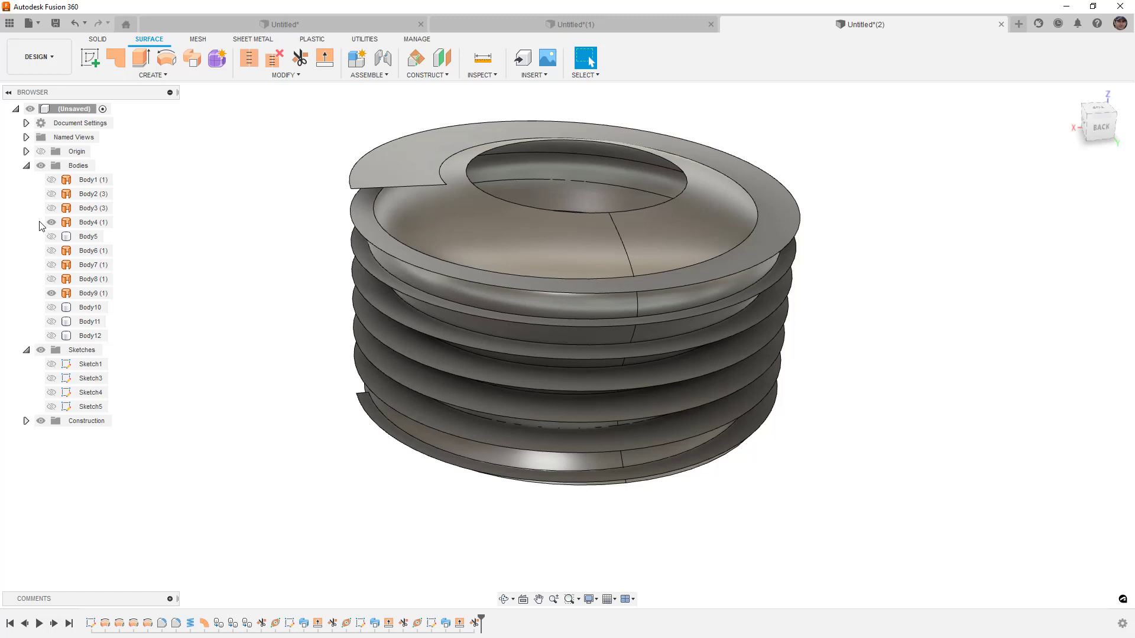
# - Add Plane4 along the inner helix edge of Body9
pyautogui.click(417, 76)
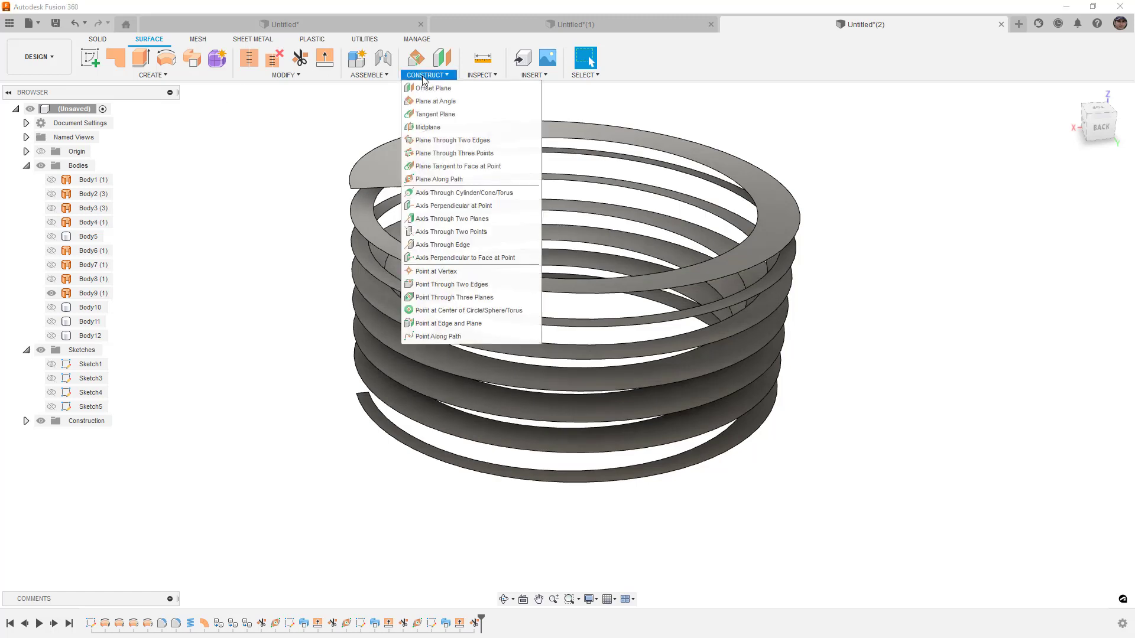
pyautogui.click(438, 177)
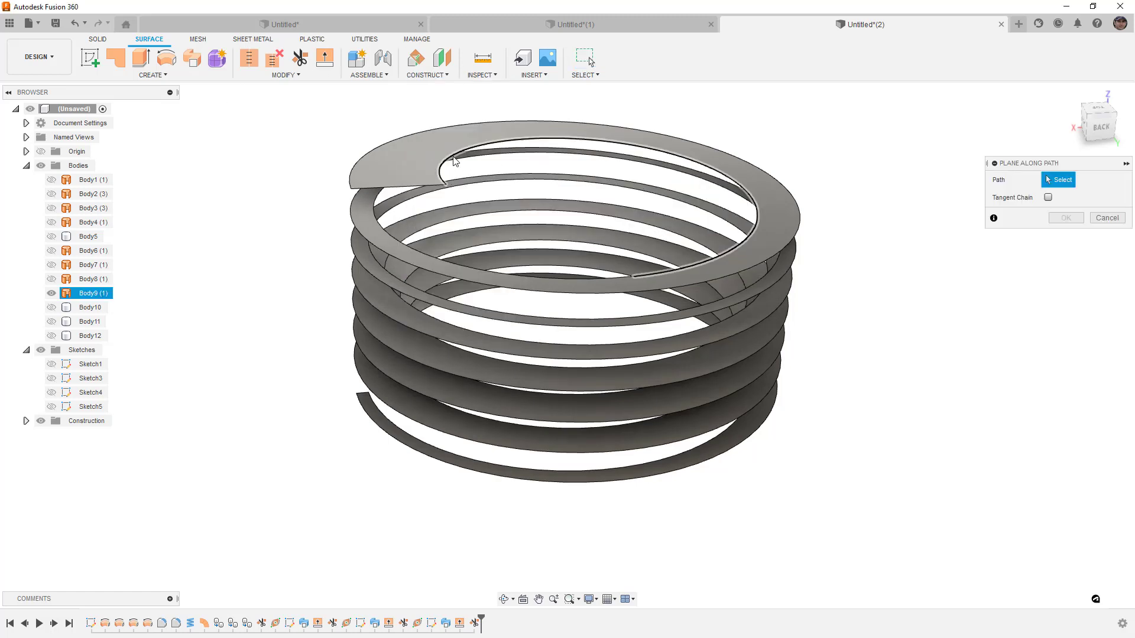
pyautogui.click(453, 181)
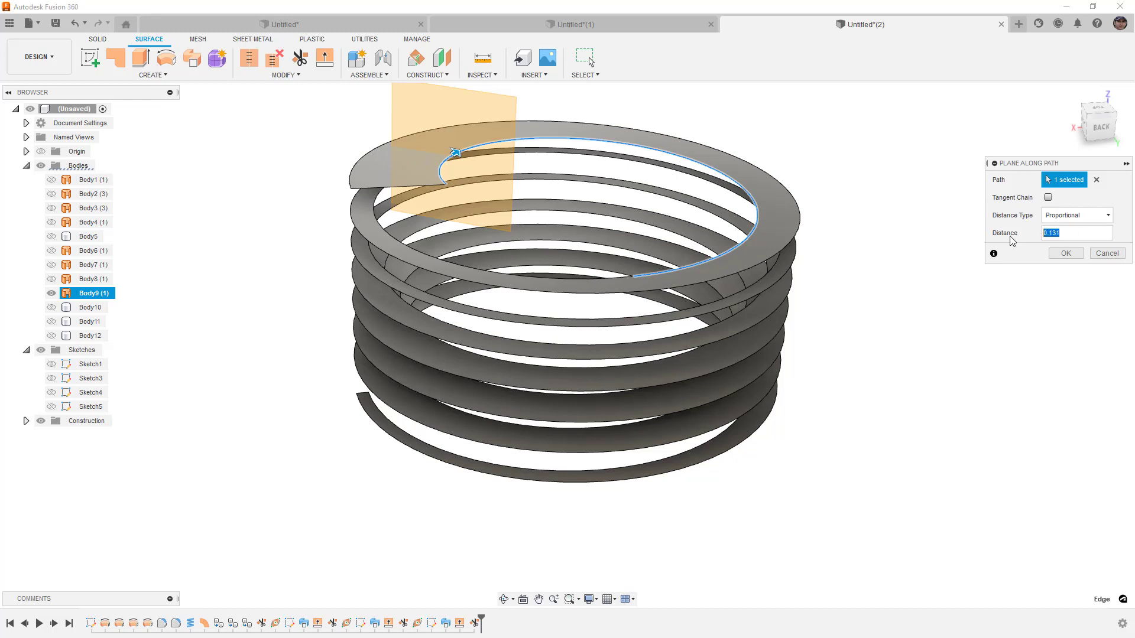
pyautogui.press('Return')
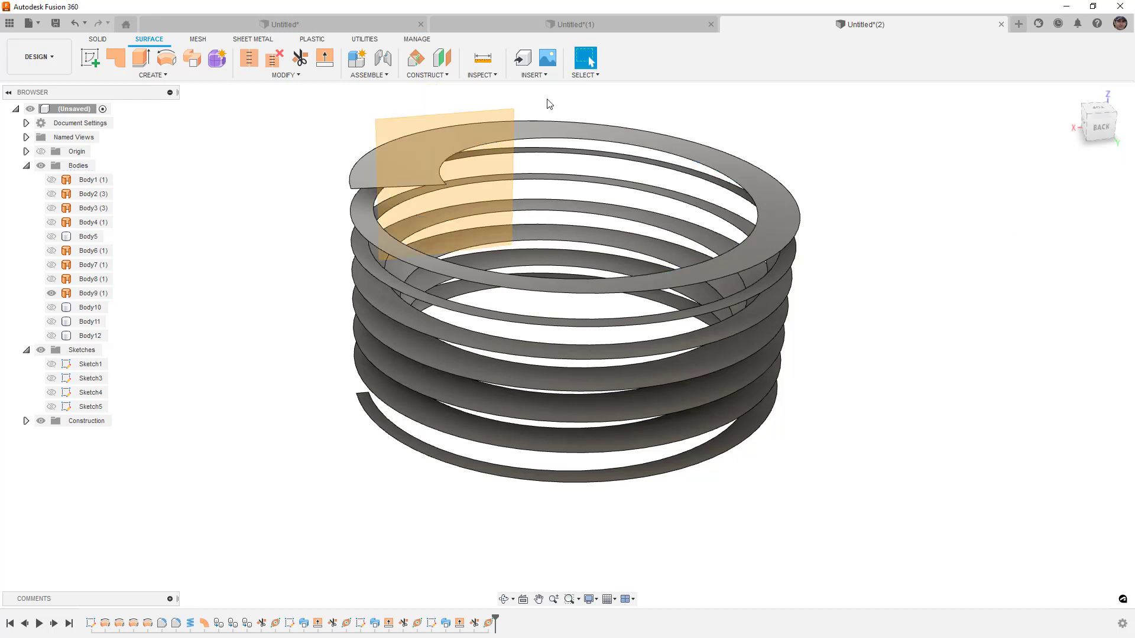
# - Sketch a small circle centred at the helix start on Plane4 as Sketch6
pyautogui.rightClick(456, 128)
pyautogui.click(458, 186)
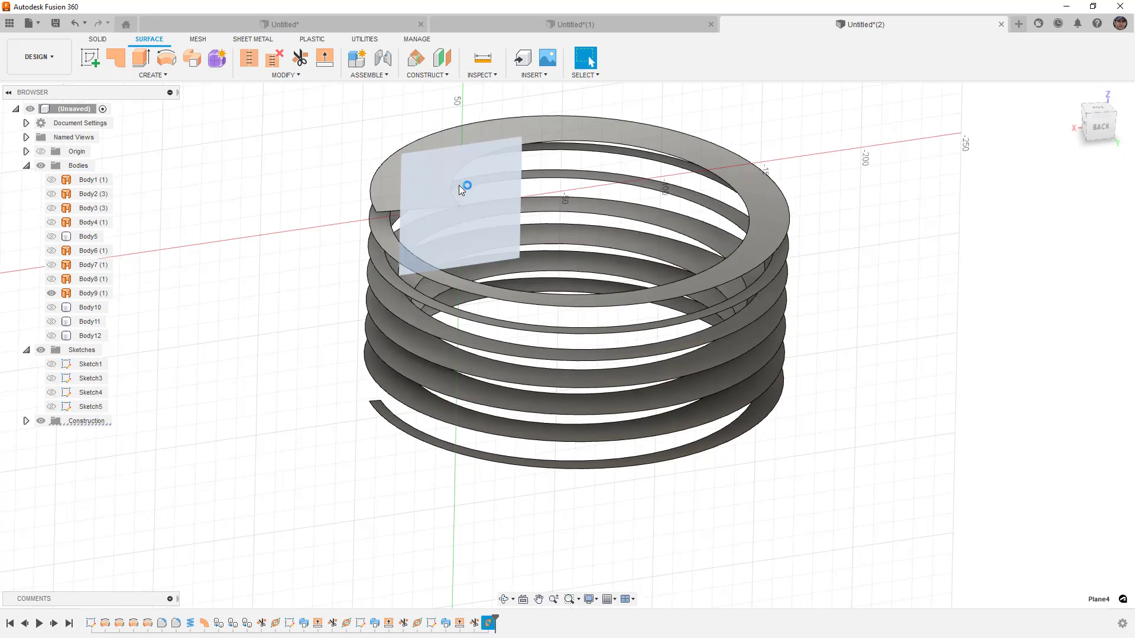
pyautogui.press('c')
pyautogui.click(555, 338)
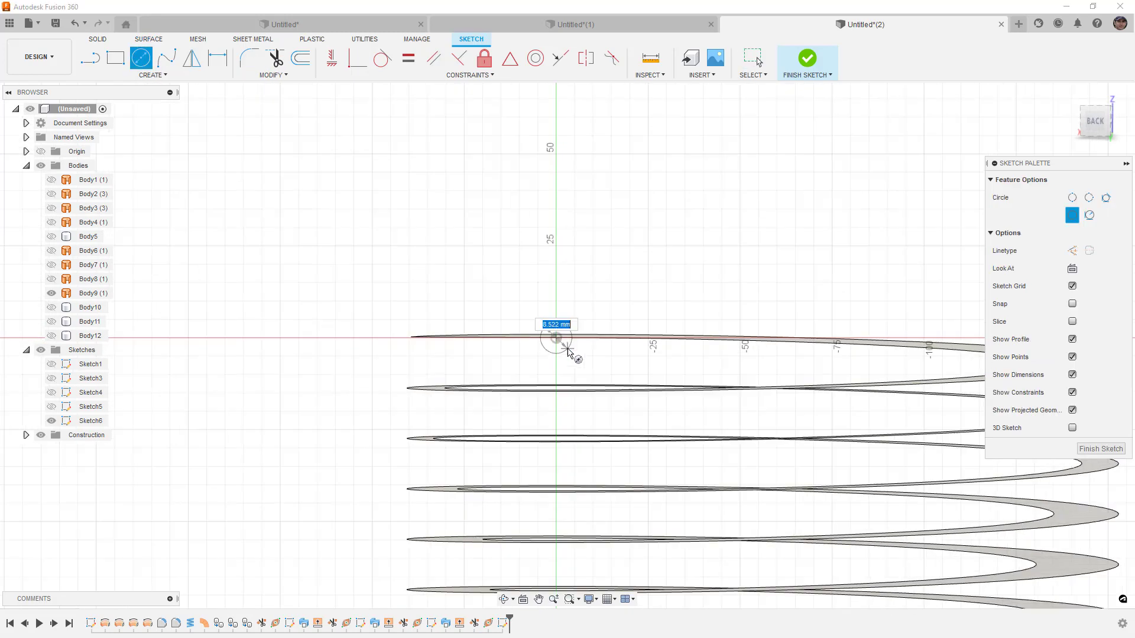
pyautogui.click(567, 352)
pyautogui.click(807, 78)
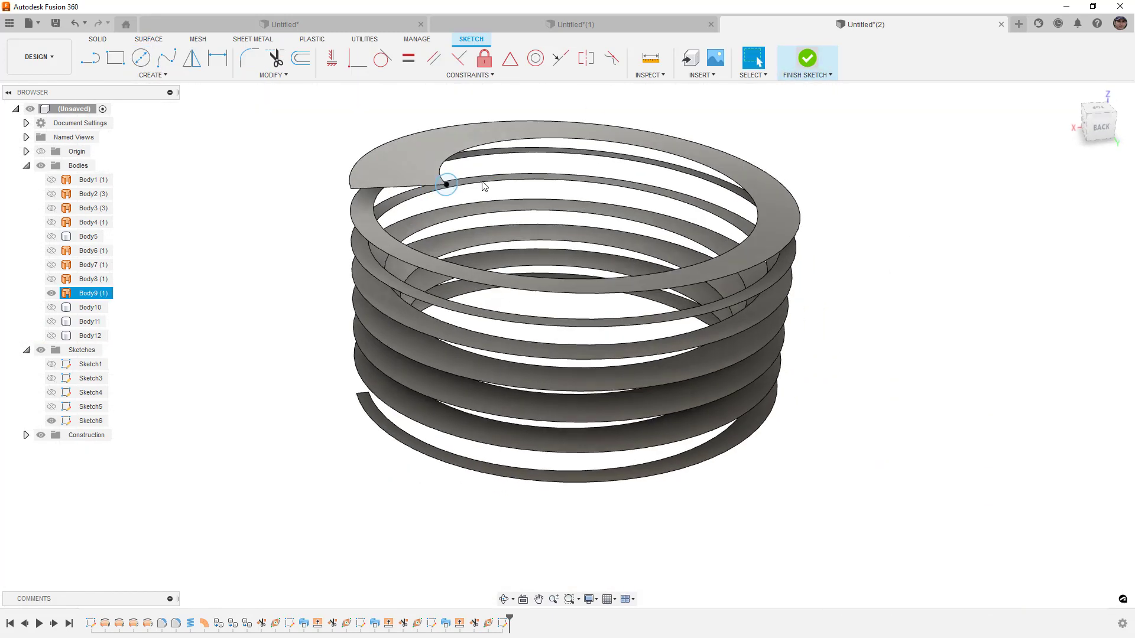
# - Sweep the small circle along Body9's helical edge as a Single Path sweep, creating Body13
pyautogui.click(97, 39)
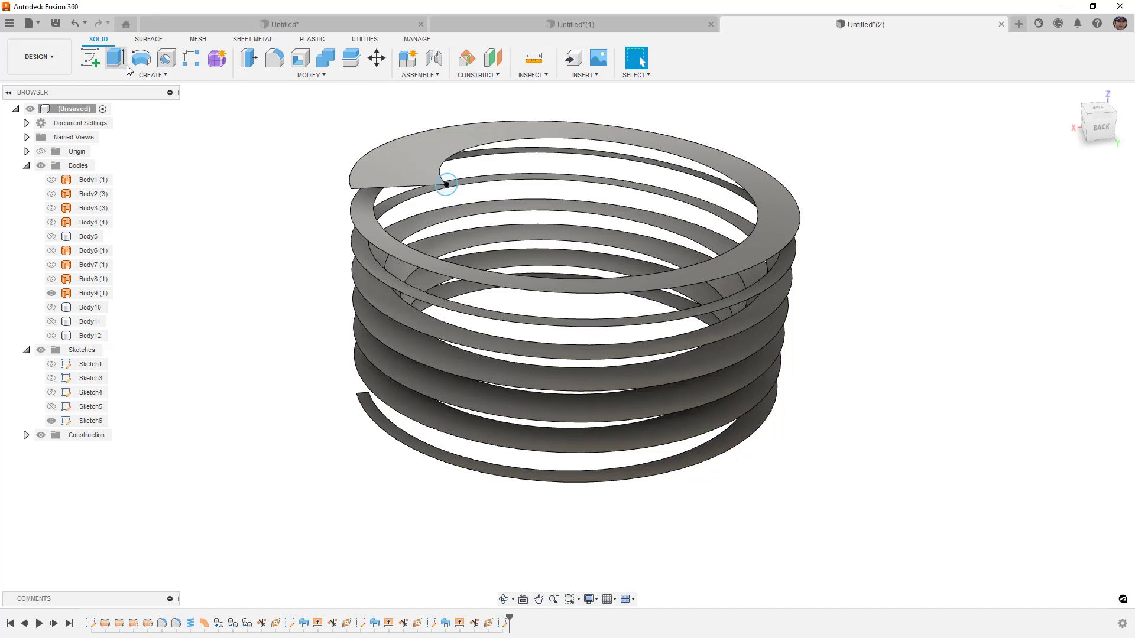
pyautogui.click(152, 75)
pyautogui.click(101, 167)
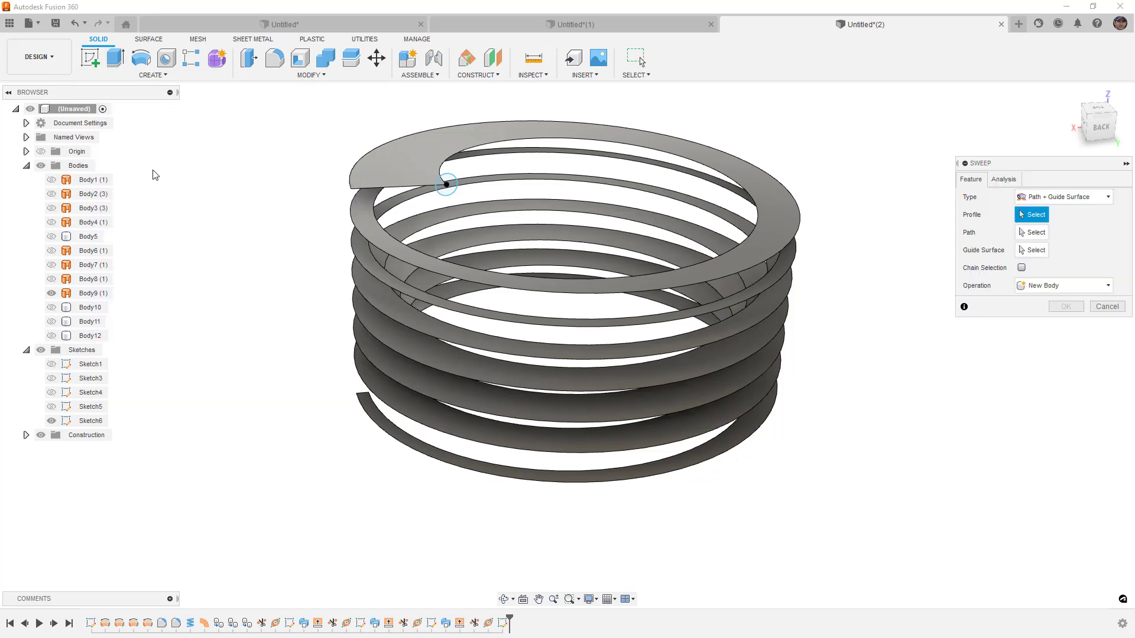
pyautogui.click(447, 185)
pyautogui.click(1058, 197)
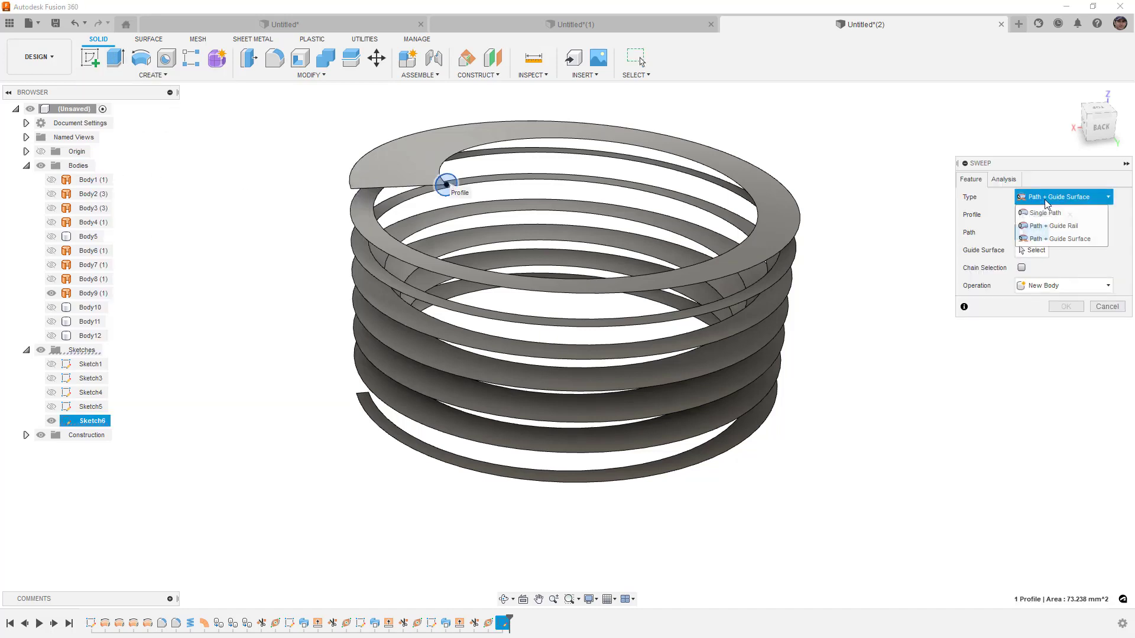
pyautogui.click(1043, 208)
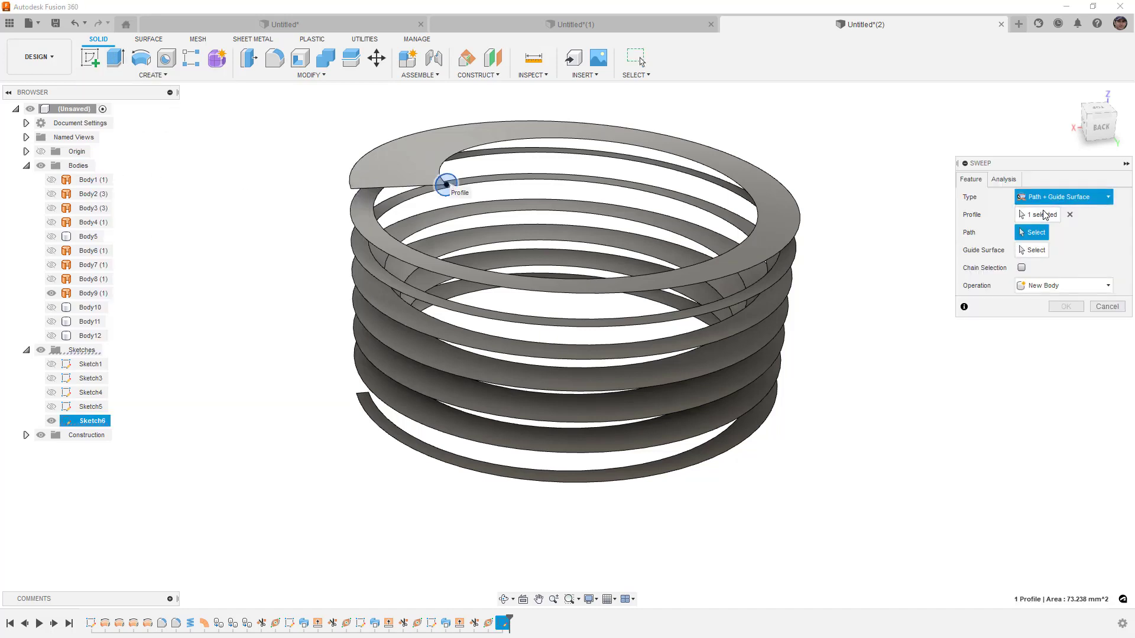
pyautogui.click(487, 142)
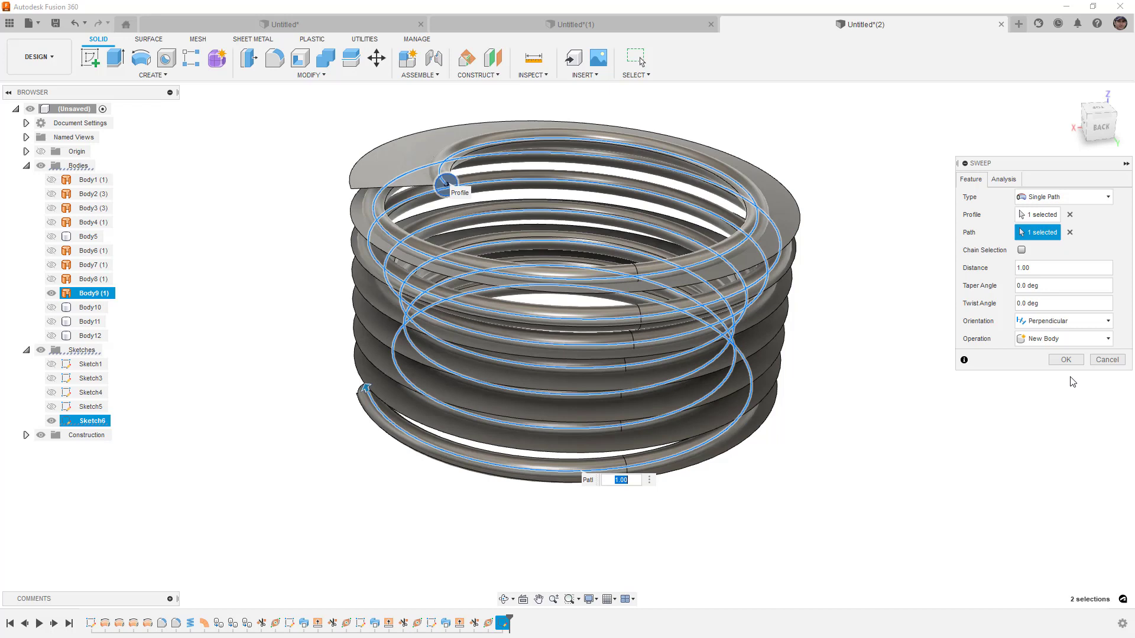
pyautogui.click(1066, 359)
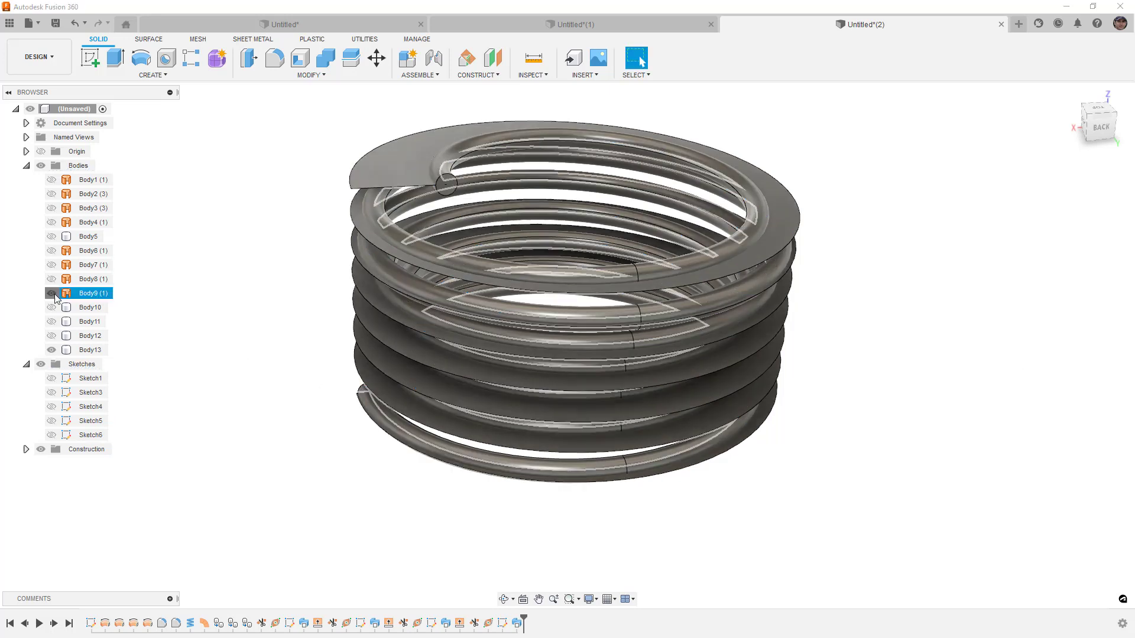
# - Hide Body9 and view the round-wire coil Body13 alone from the back
pyautogui.click(52, 294)
pyautogui.keyDown('shift'); pyautogui.moveTo(287, 355); pyautogui.dragTo(284, 322, button='middle'); pyautogui.keyUp('shift')
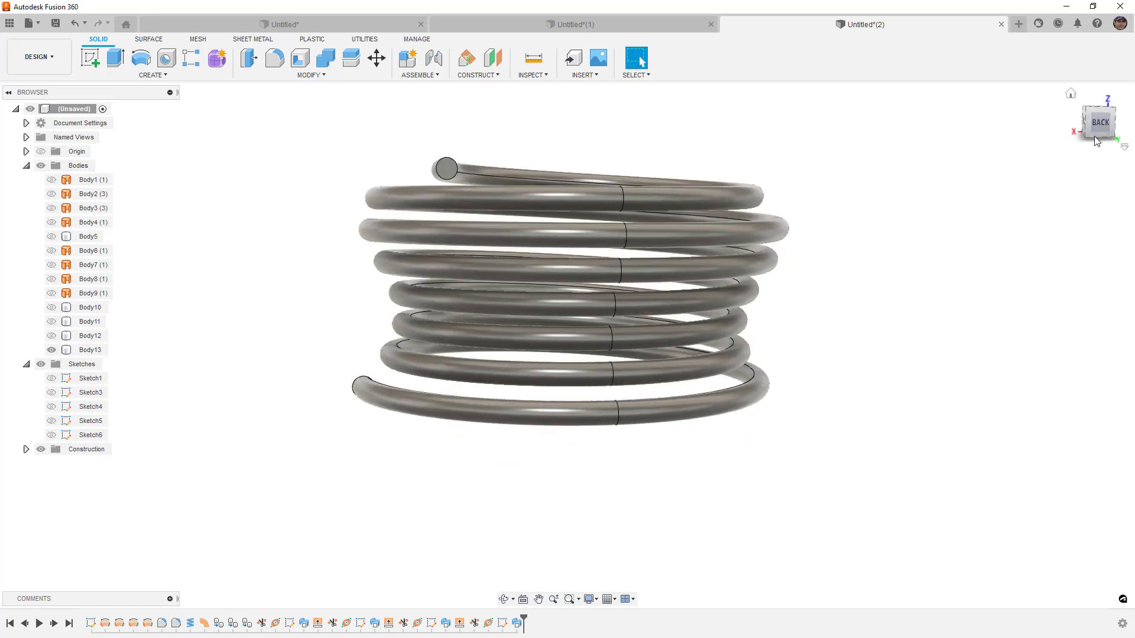
pyautogui.click(1100, 123)
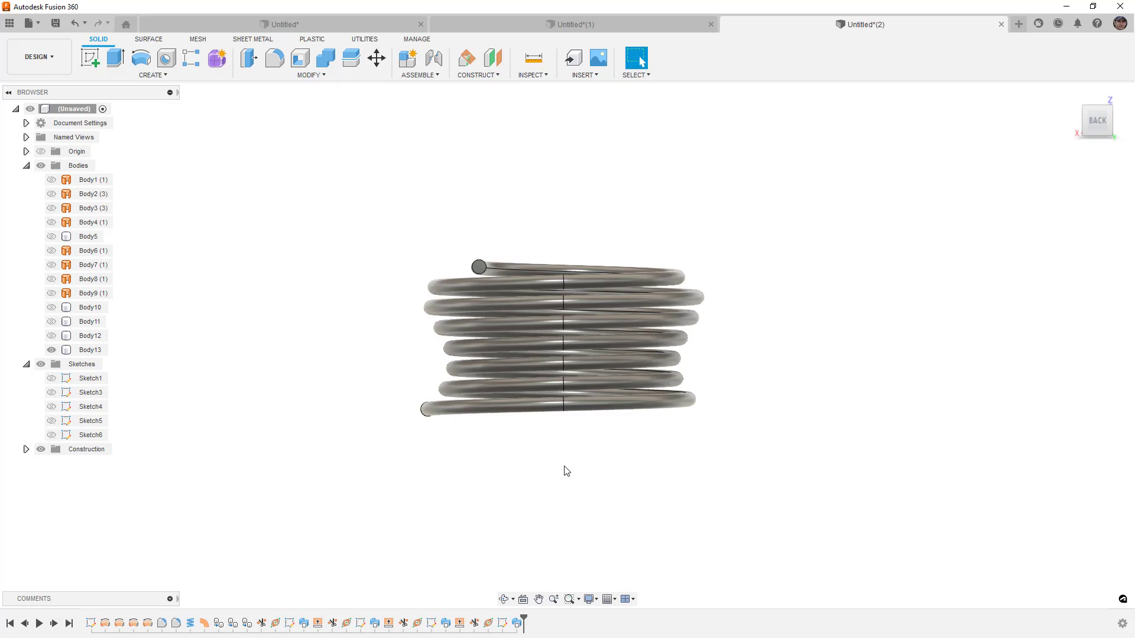